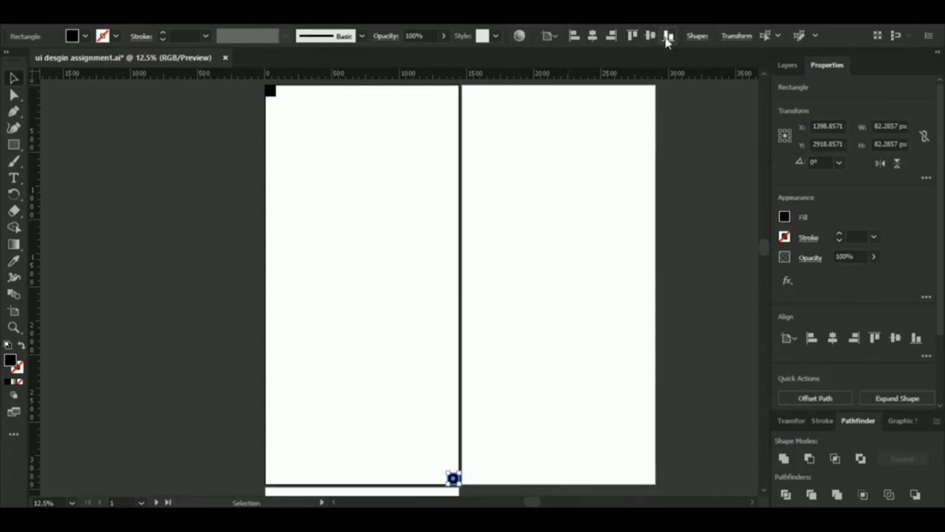
Place vertical and horizontal guides along the inner edges of the two black corner squares on the first artboard.
click(231, 104)
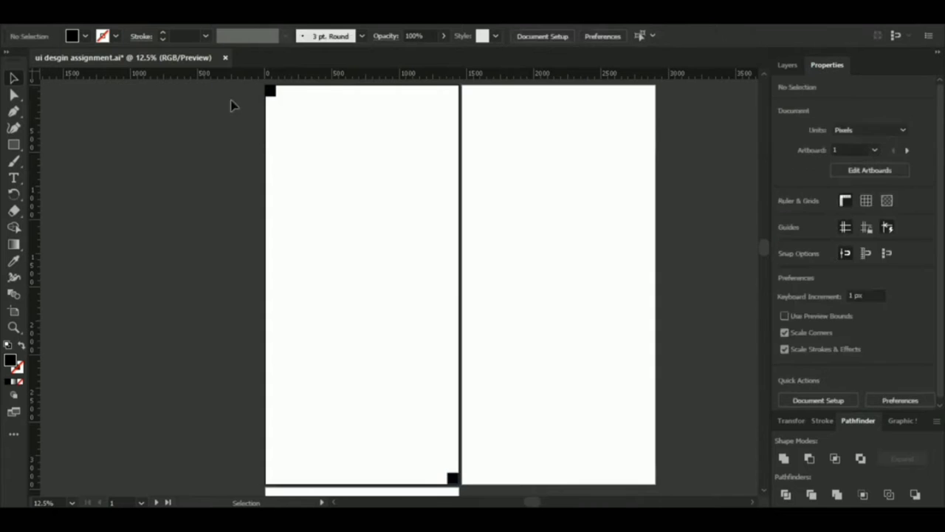
click(277, 225)
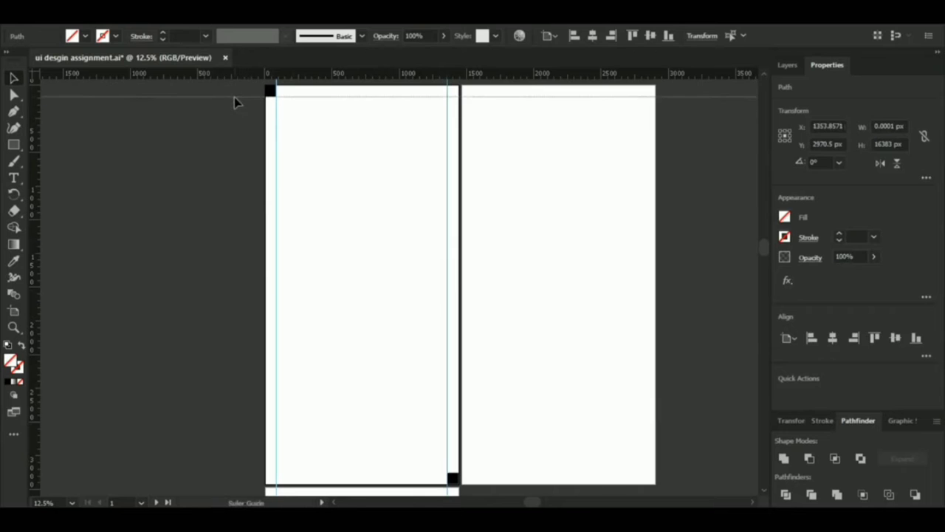
drag(232, 72, 177, 472)
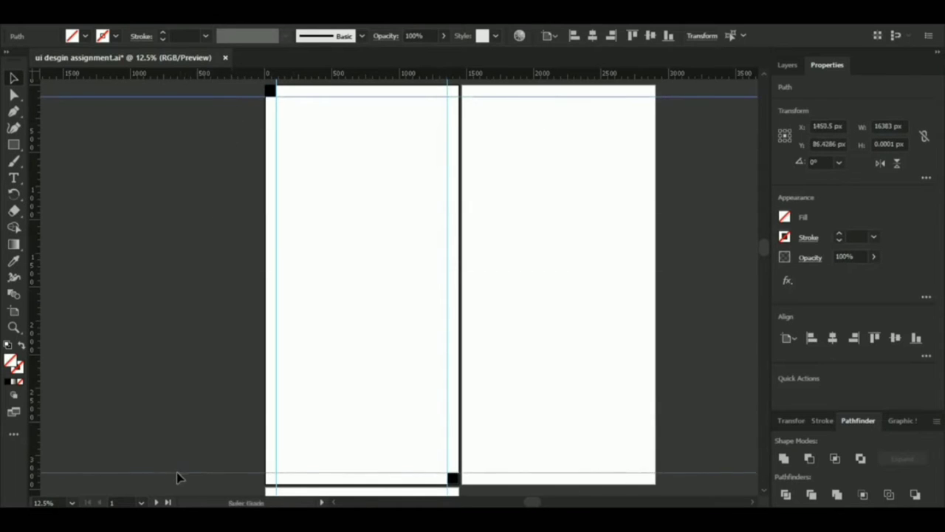
click(187, 180)
Delete the two black corner squares from the first artboard.
click(12, 146)
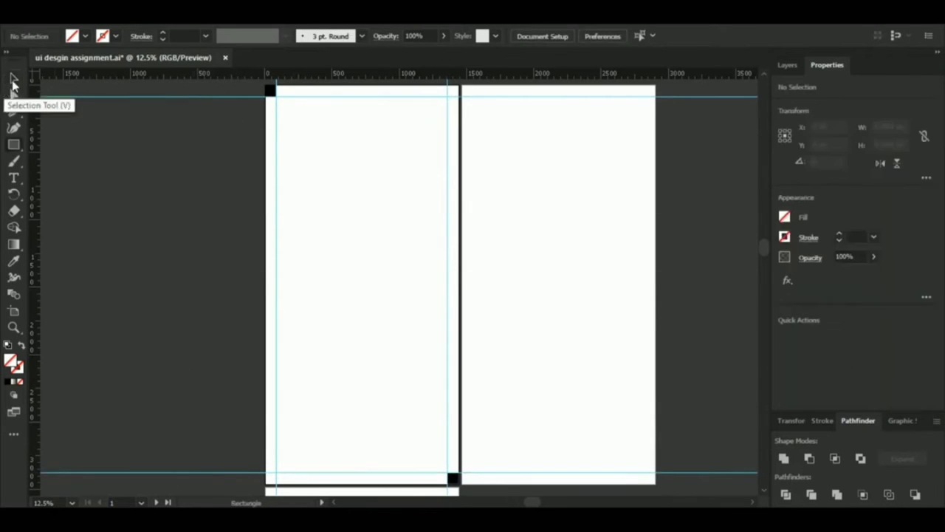
click(13, 78)
click(272, 94)
Draw a rectangle filling the area between the four guides and fill it with gray ABABAB.
click(12, 145)
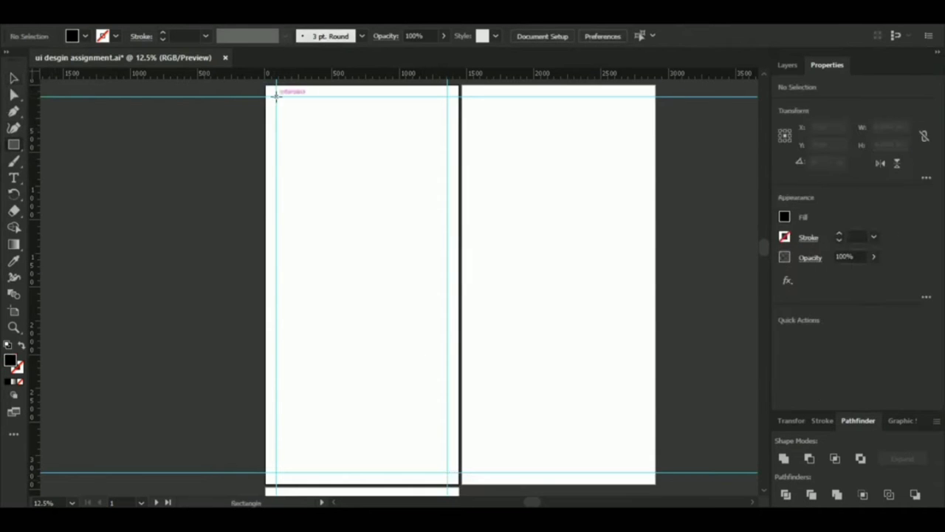
drag(277, 97, 448, 471)
double_click(10, 360)
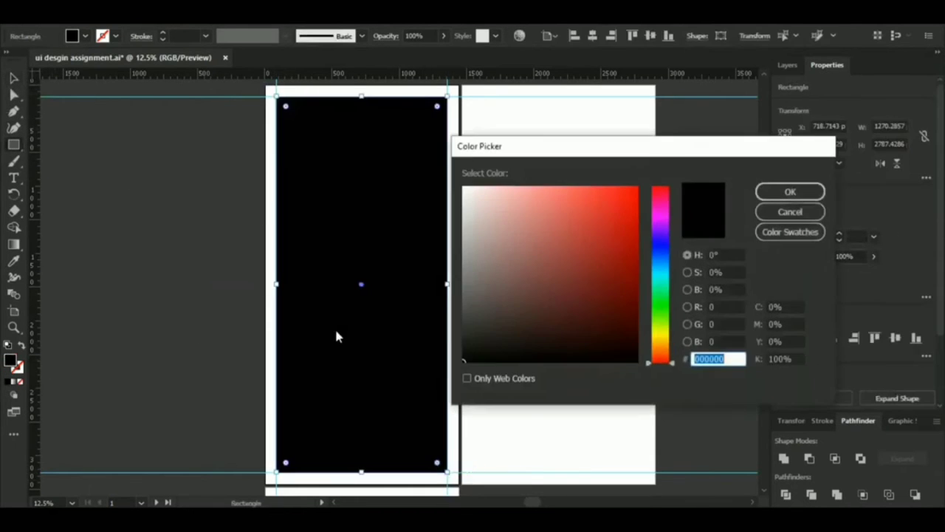
key(Return)
key(v)
Delete the horizontal and vertical guides around the gray panel.
click(183, 139)
click(188, 97)
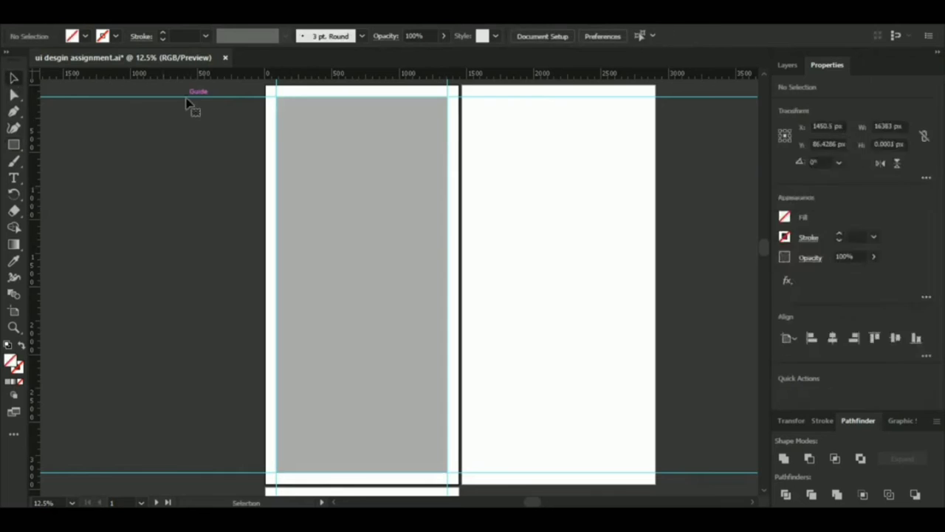
key(Delete)
drag(260, 87, 449, 93)
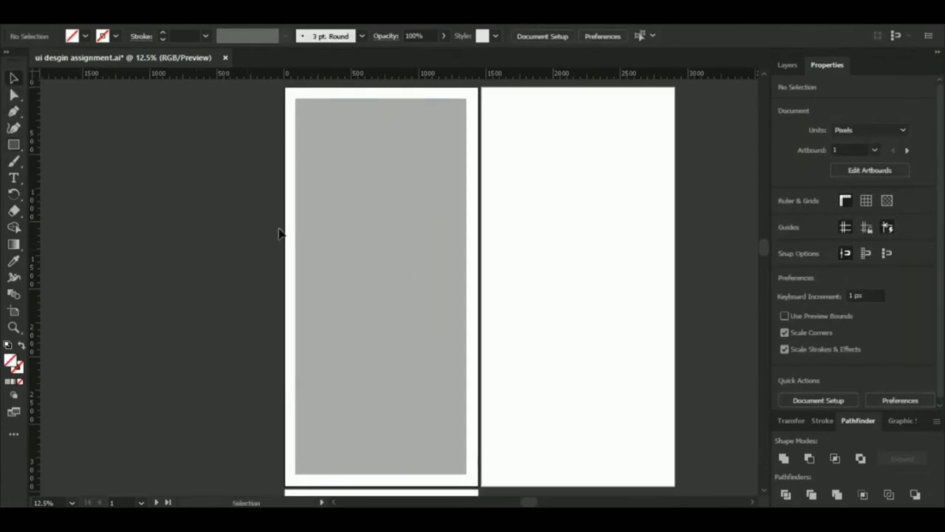
click(311, 238)
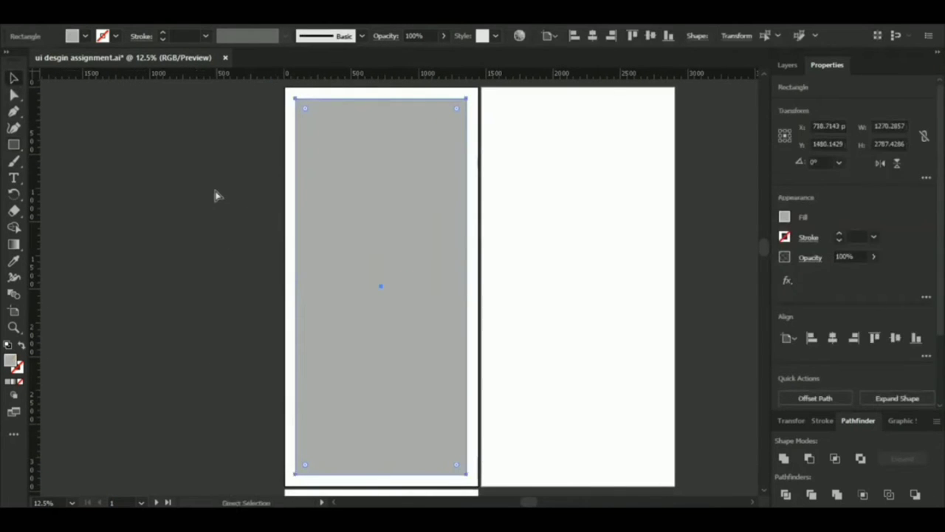
click(217, 195)
drag(216, 195, 194, 184)
Draw a small bar about 149 by 23 px in the gray panel's upper-left corner and fill it black.
click(14, 146)
key(ctrl+equal)
scroll(167, 237, up, 4)
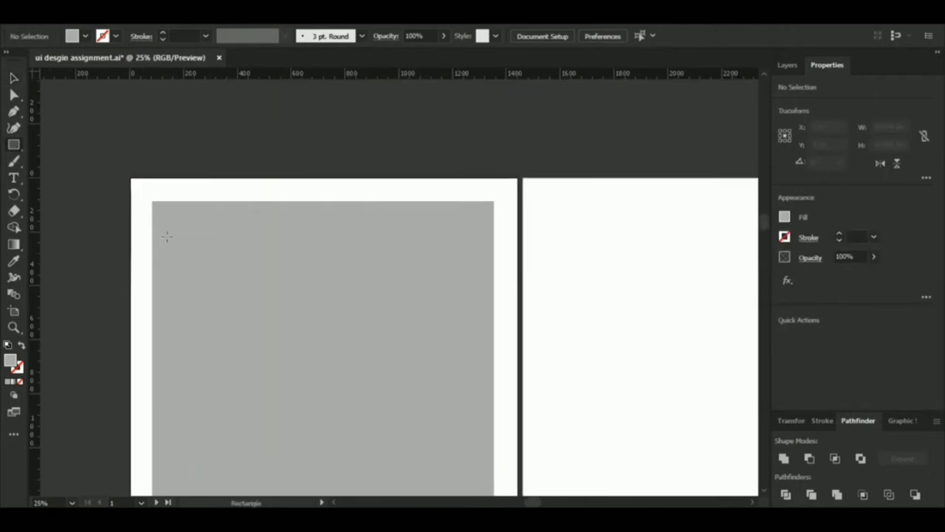
drag(198, 235, 198, 232)
double_click(10, 361)
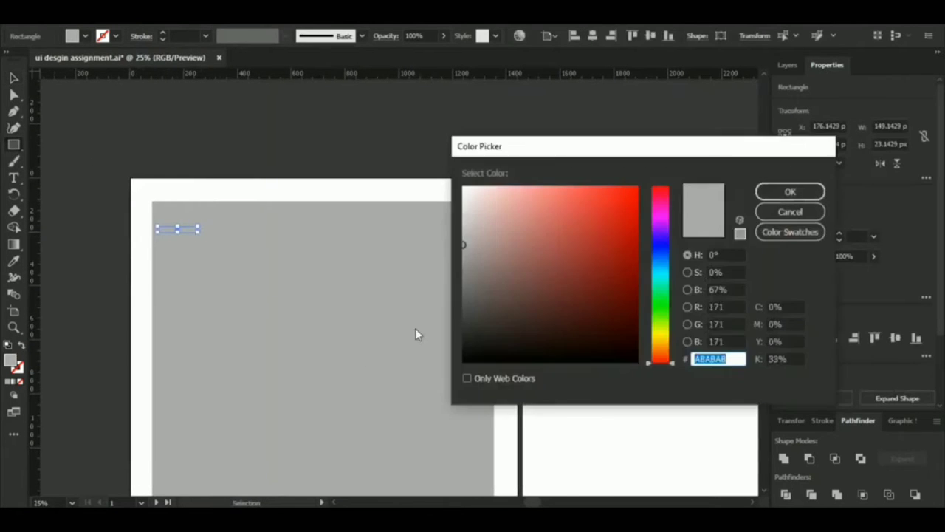
key(Return)
key(a)
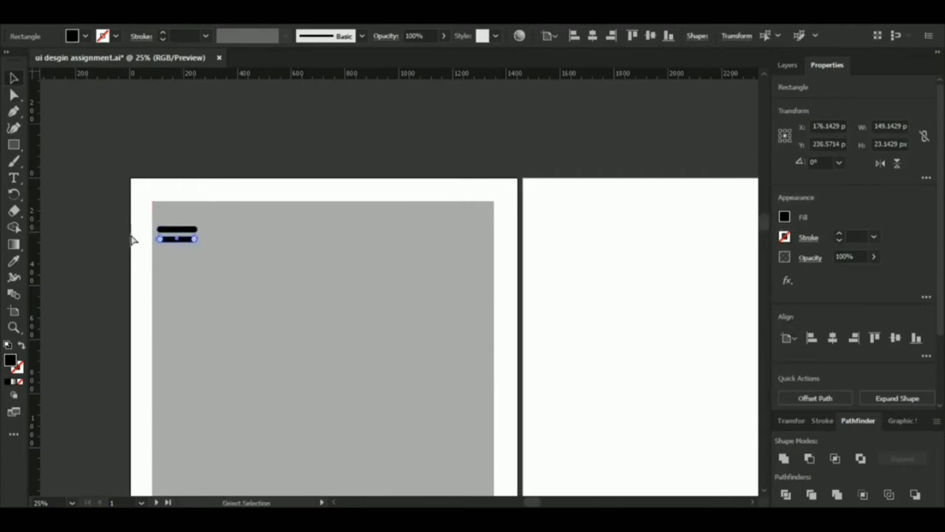
Build a menu icon from four stacked rounded black bars, grouped and scaled to about 123 by 108 px.
shift+click(168, 231)
shift+click(170, 239)
shift+click(171, 248)
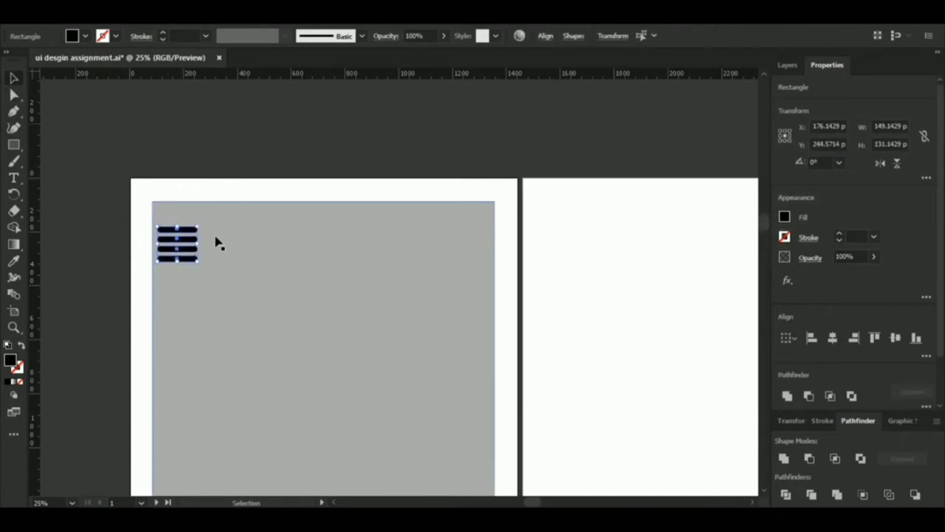
drag(198, 269, 192, 257)
click(130, 222)
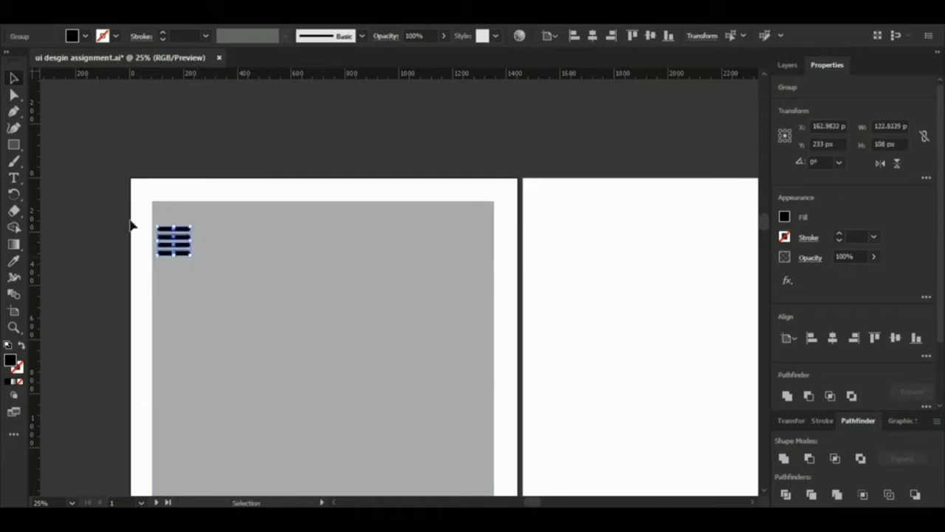
Draw a circle about 108 px wide, fill it white and place it near the gray panel's upper-right corner.
click(14, 145)
click(78, 160)
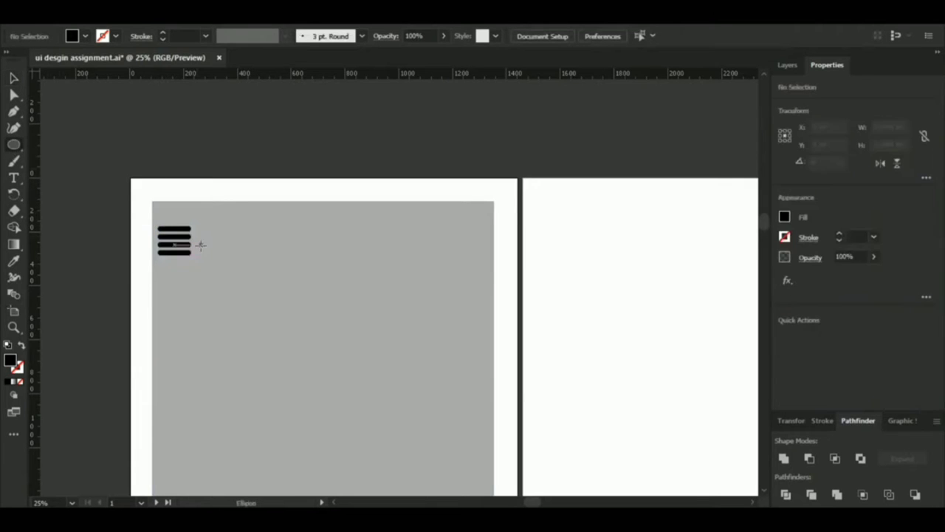
drag(189, 255, 189, 255)
key(v)
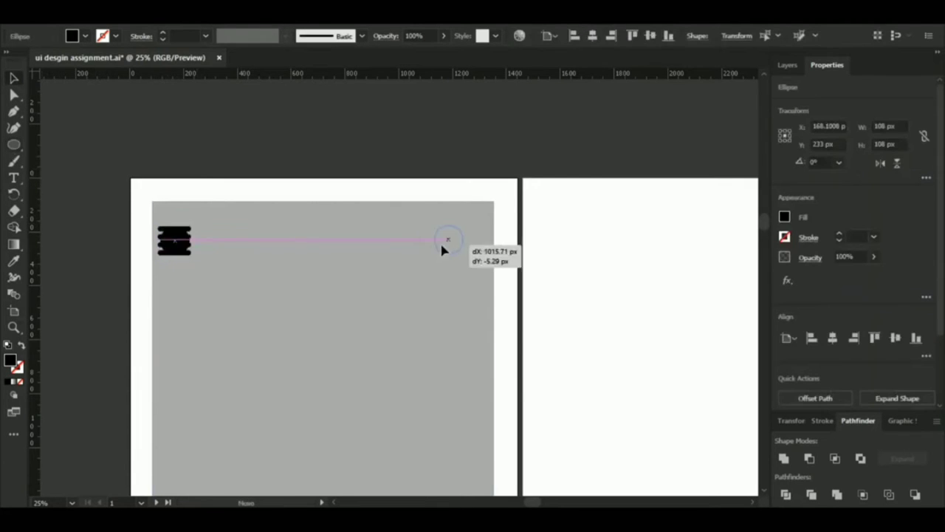
drag(442, 251, 458, 249)
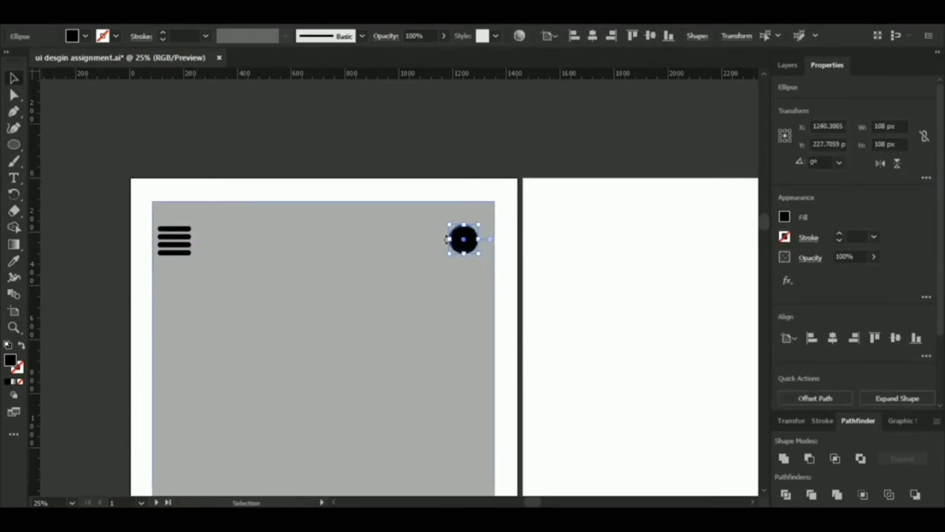
click(177, 128)
Place the Search 2 symbol from the Symbols library on the panel beside the white circle.
click(317, 16)
scroll(434, 265, down, 1)
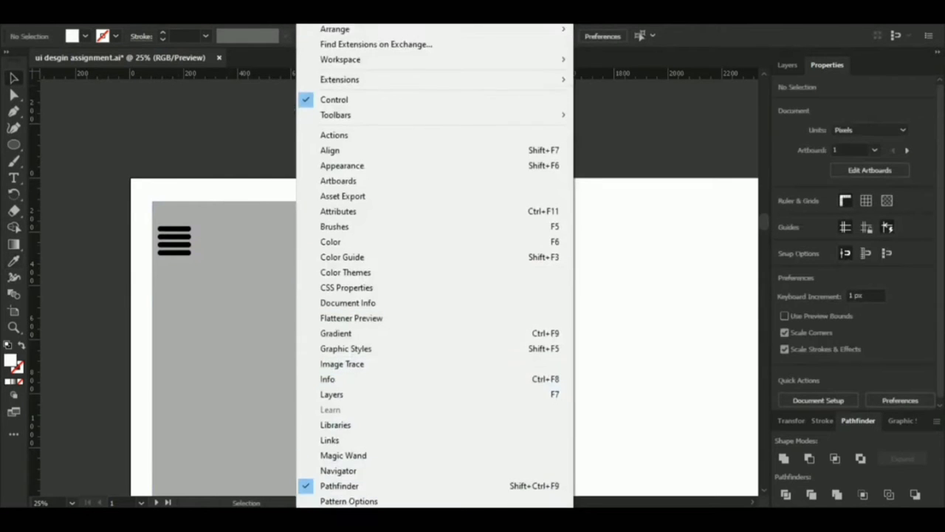
scroll(434, 295, down, 5)
click(340, 449)
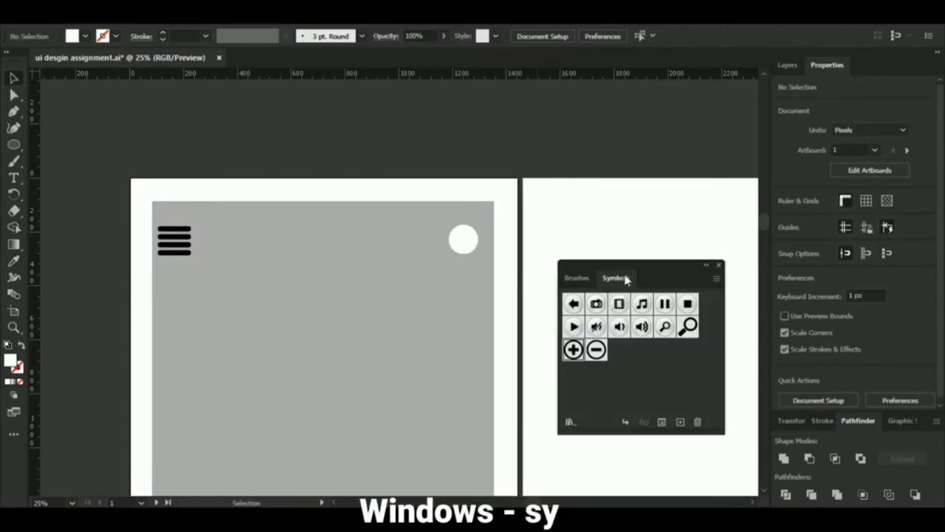
drag(687, 326, 432, 259)
click(719, 264)
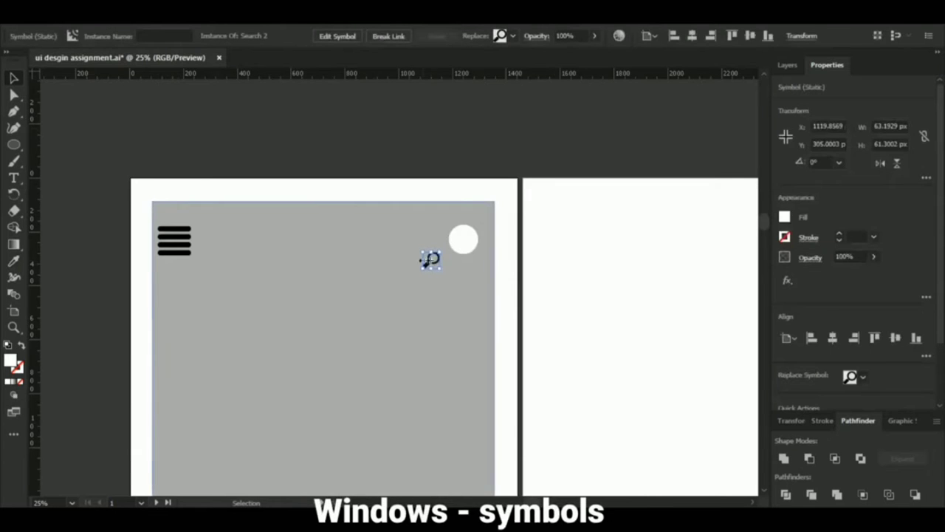
Reflect the search symbol and place it inside the white circle.
right_click(431, 260)
mouse_move(473, 377)
mouse_move(465, 361)
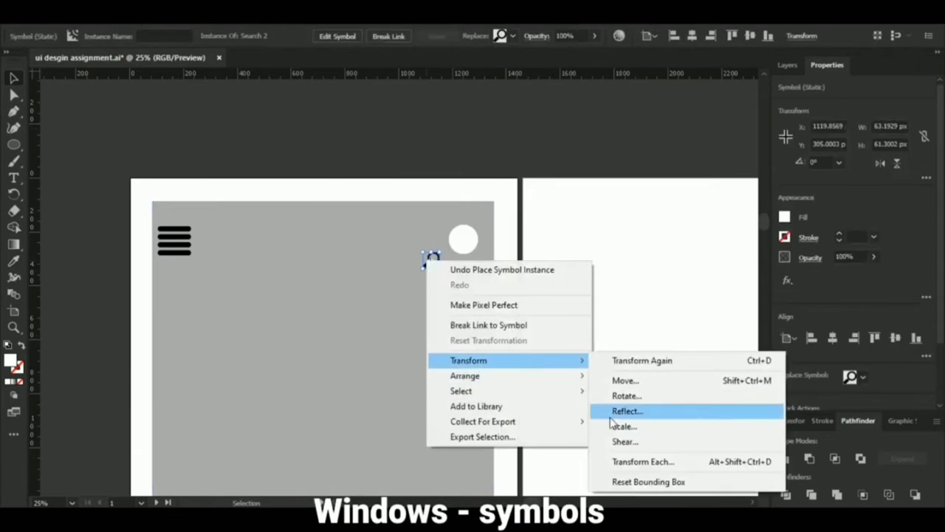
click(627, 410)
key(Return)
drag(429, 262, 464, 240)
key(ctrl+z)
key(ctrl+2)
click(374, 220)
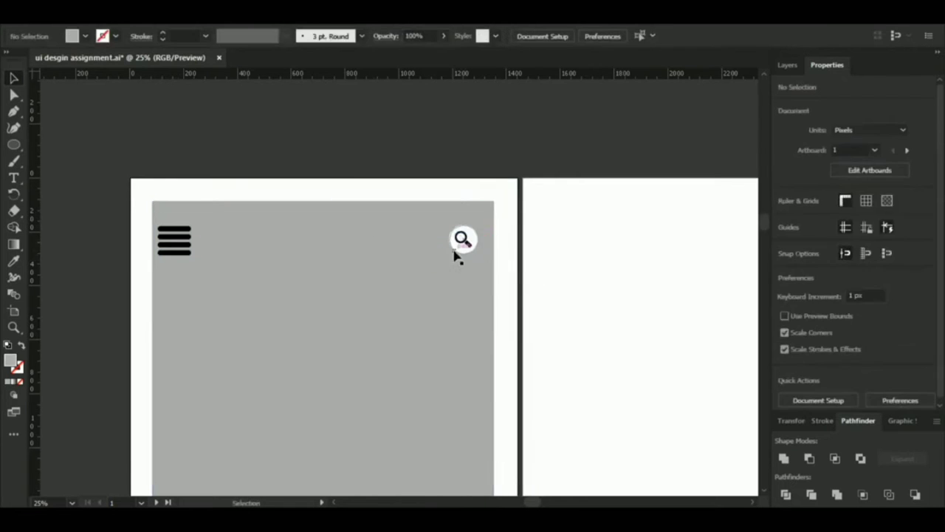
Centre the search symbol vertically in its circle and align the grouped search icon vertically with the menu icon.
click(454, 248)
shift+click(464, 242)
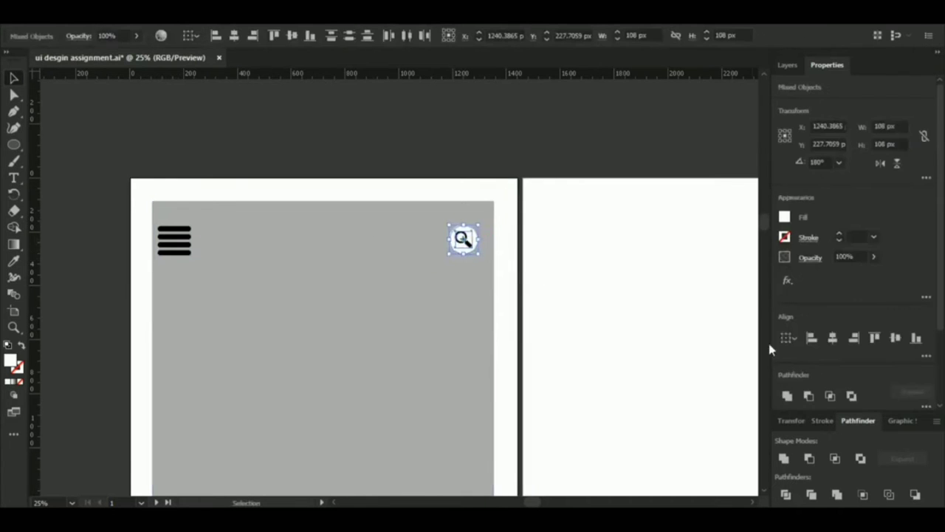
click(893, 337)
shift+click(181, 252)
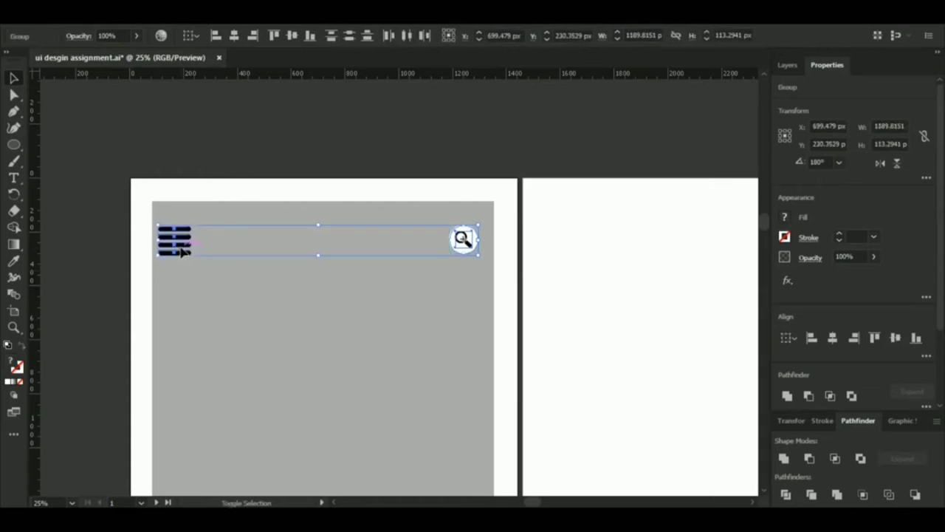
click(897, 338)
click(211, 163)
Draw a white rectangle about 1070 by 489 px from the gray panel's left edge and round its two right corners.
drag(300, 337, 305, 242)
drag(13, 147, 36, 94)
mouse_move(137, 189)
mouse_down()
mouse_move(451, 317)
mouse_move(427, 320)
mouse_up()
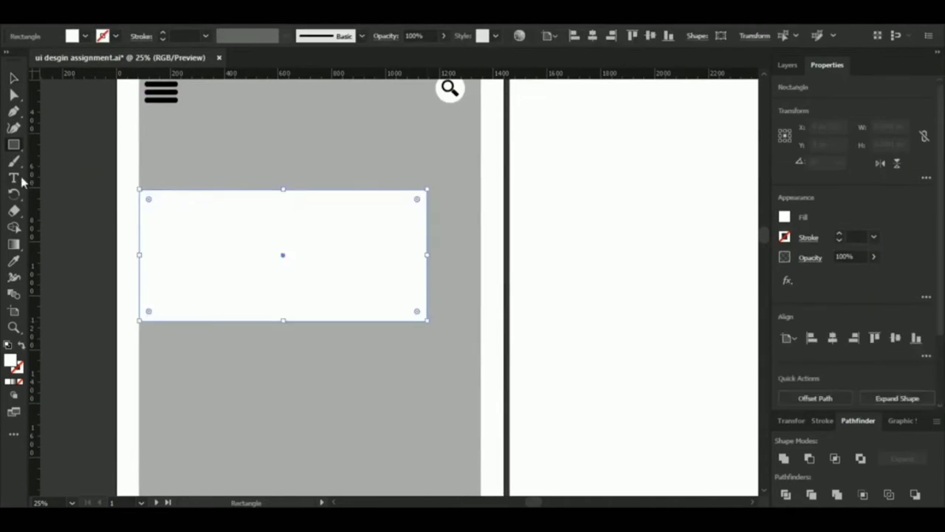
key(a)
click(427, 191)
shift+click(427, 322)
mouse_move(417, 198)
mouse_down()
mouse_move(386, 221)
mouse_move(405, 209)
mouse_up()
Duplicate the white card below the first and place a copy reflected across the vertical axis against the panel's right edge.
drag(379, 305, 358, 390)
right_click(358, 390)
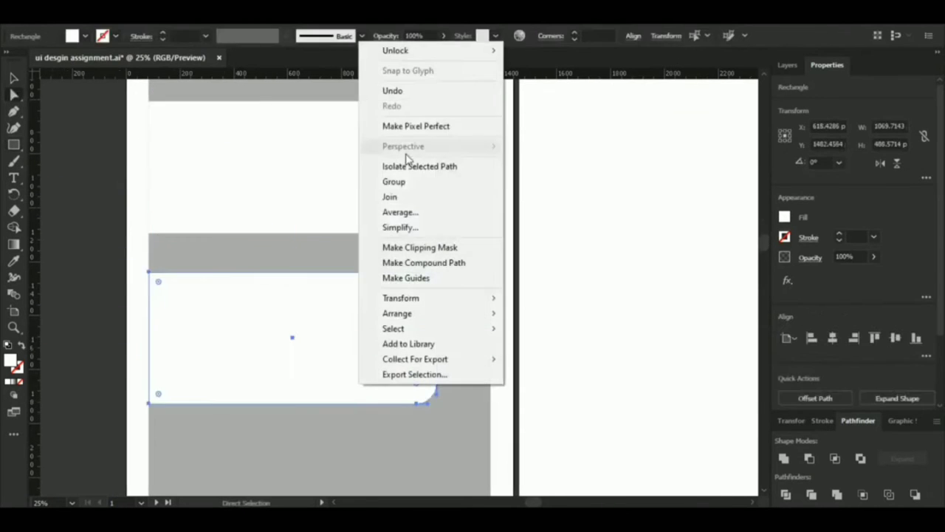
mouse_move(436, 297)
click(556, 348)
click(603, 380)
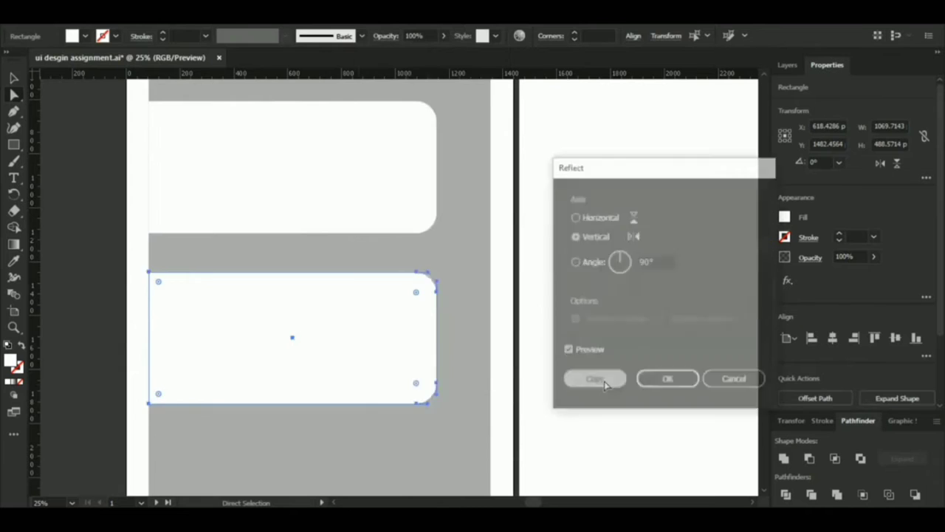
drag(327, 362, 380, 341)
Arrange the cards alternating left and right down the panel, duplicating the mirrored card as the fourth one.
drag(229, 399, 244, 372)
scroll(257, 239, down, 3)
scroll(292, 258, up, 1)
drag(292, 259, 293, 232)
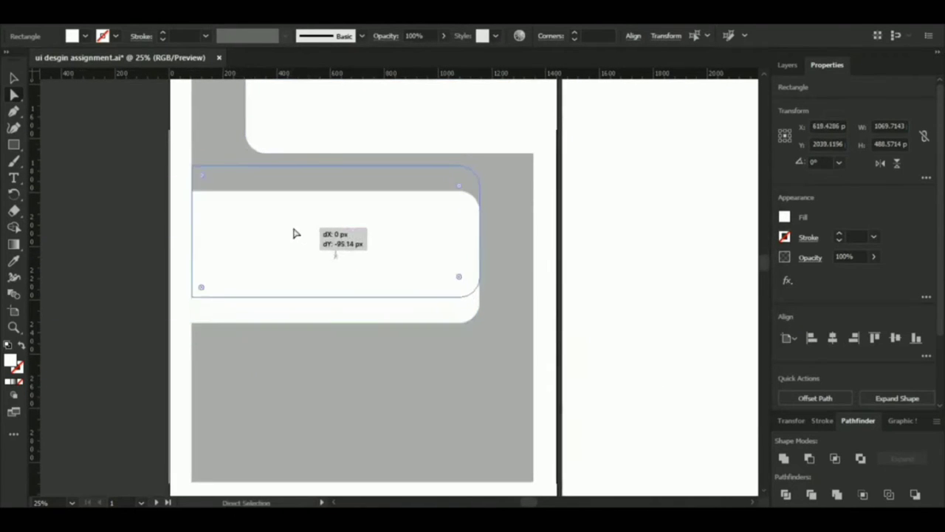
drag(327, 133, 323, 413)
scroll(350, 333, up, 1)
drag(350, 333, 343, 422)
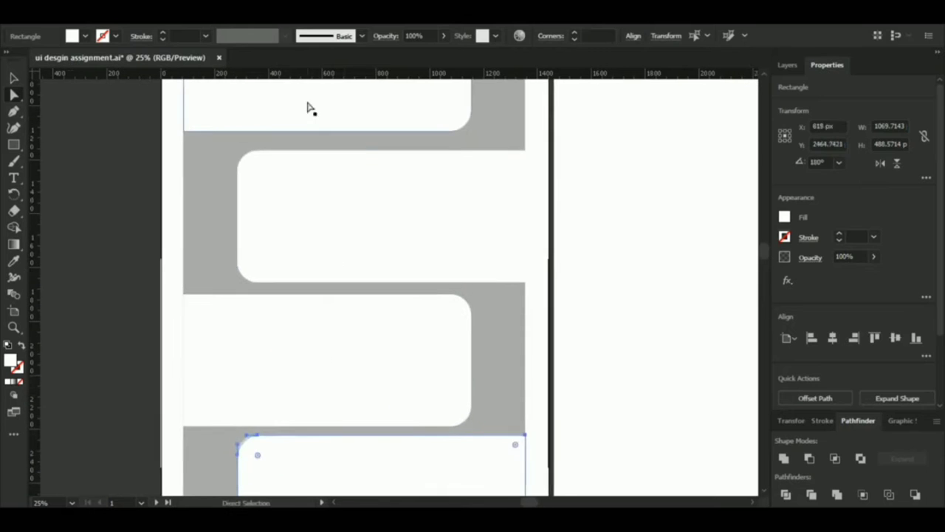
drag(295, 384, 323, 169)
click(111, 169)
Draw a white bar about 1270 by 211 px across the panel's bottom and round its top corners to about 51 px.
drag(212, 368, 552, 396)
click(208, 338)
click(211, 340)
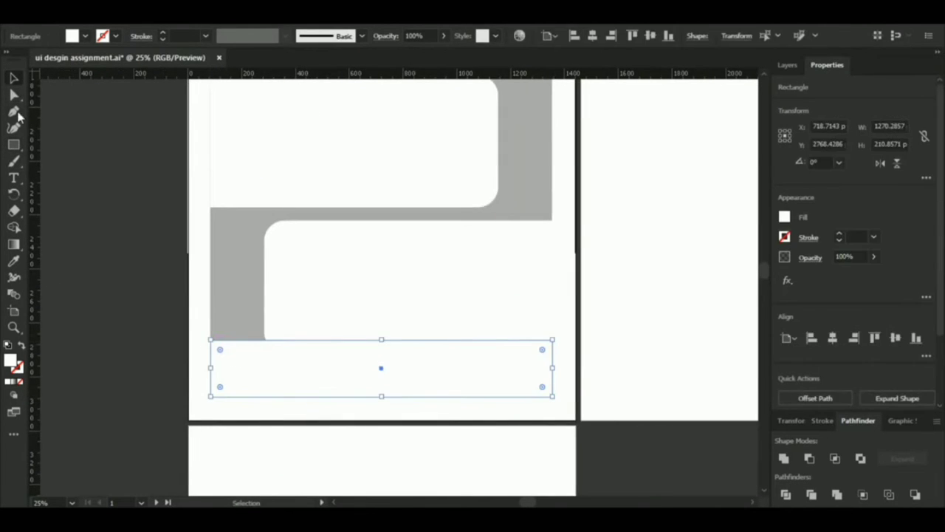
click(211, 340)
shift+click(552, 340)
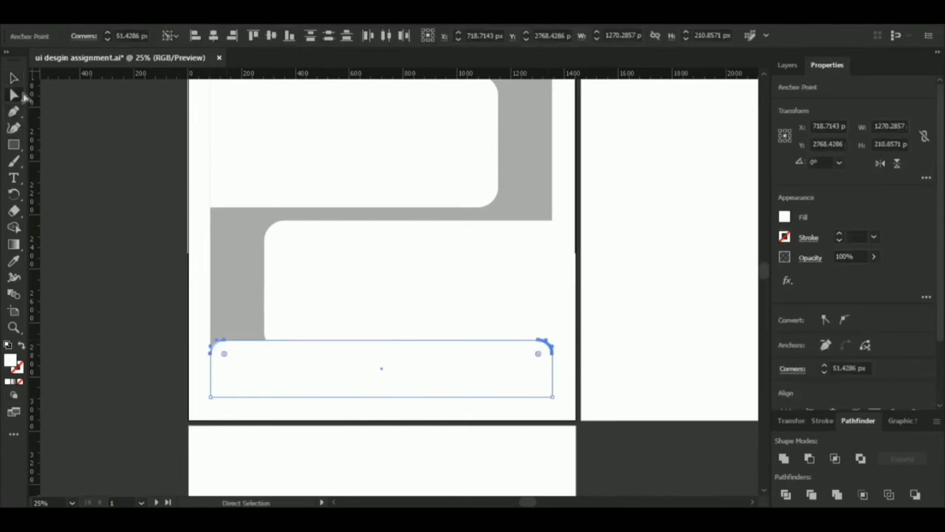
click(13, 78)
click(164, 211)
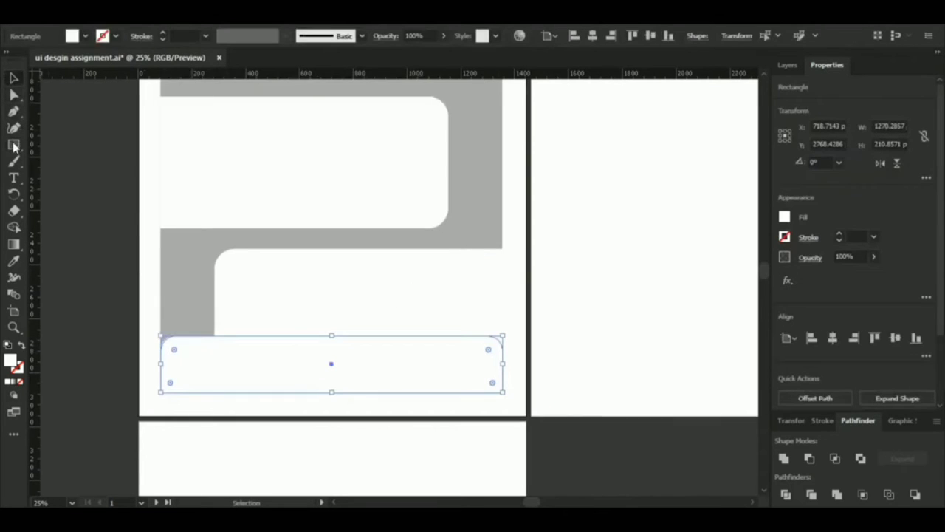
Draw a white circle about 256 px wide overlapping the middle of the bottom bar's upper edge.
drag(15, 145, 63, 175)
drag(296, 310, 371, 385)
drag(333, 347, 331, 335)
drag(367, 372, 364, 367)
click(19, 79)
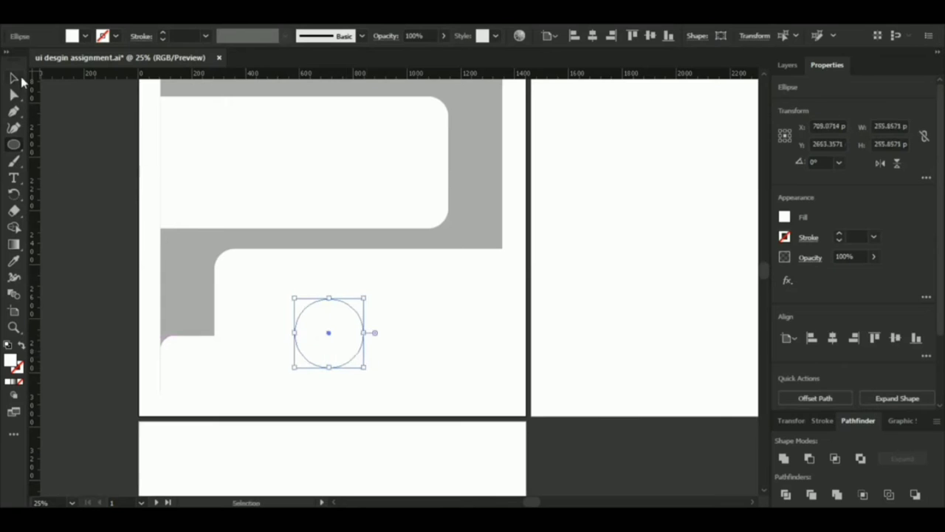
Divide the bottom bar and the overlapping circle into separate pieces with Pathfinder.
click(247, 377)
shift+click(355, 314)
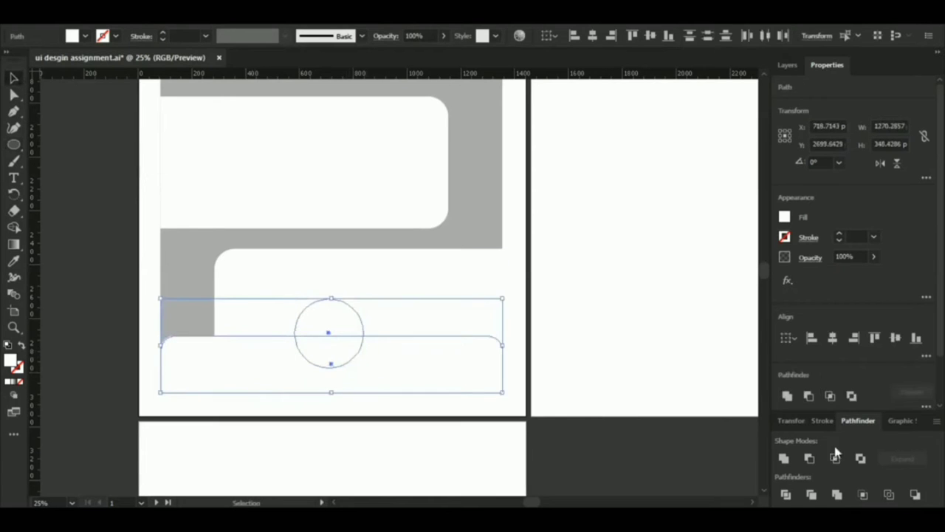
click(99, 238)
click(287, 372)
click(317, 396)
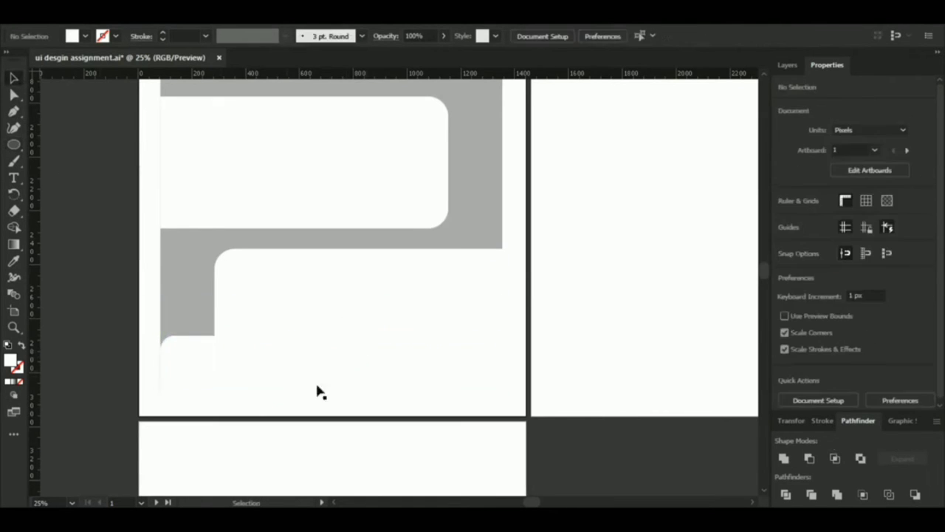
click(354, 337)
key(Delete)
key(ctrl+z)
Ungroup the divided shapes and remove the circle pieces, leaving a semicircular notch in the bottom bar.
click(102, 249)
click(317, 323)
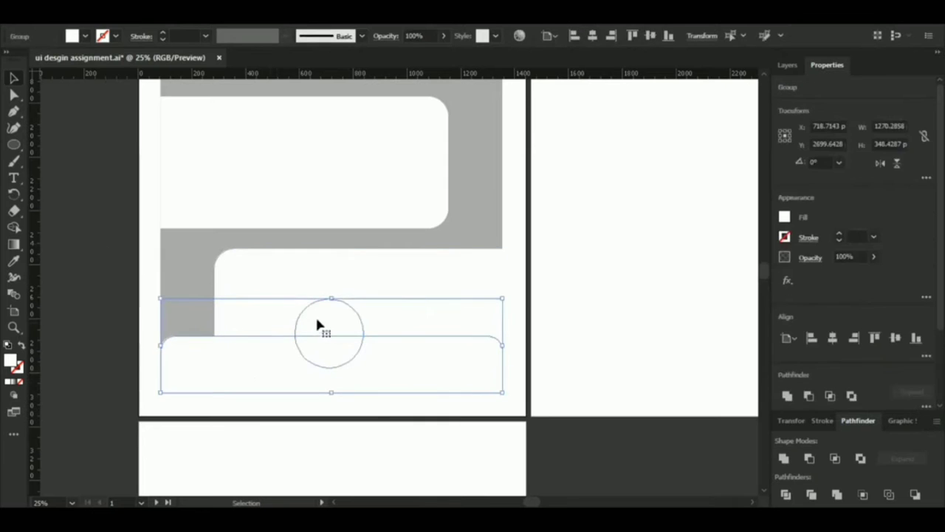
right_click(316, 323)
click(355, 177)
click(101, 295)
click(334, 318)
click(333, 365)
Apply a Multiply drop shadow to the notched bar with 40% opacity, X offset 7 px, Y offset -5 px and blur 5 px.
click(214, 11)
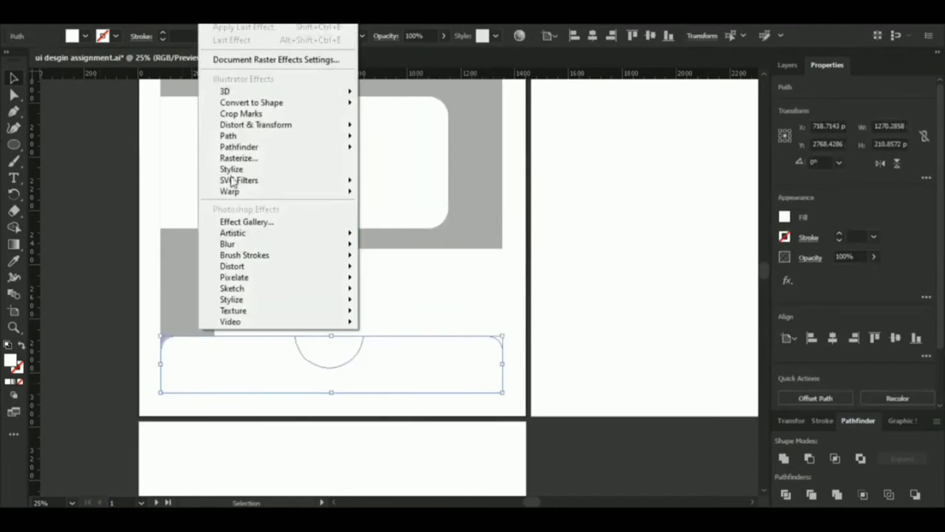
mouse_move(243, 166)
click(401, 173)
drag(488, 159, 629, 168)
click(565, 243)
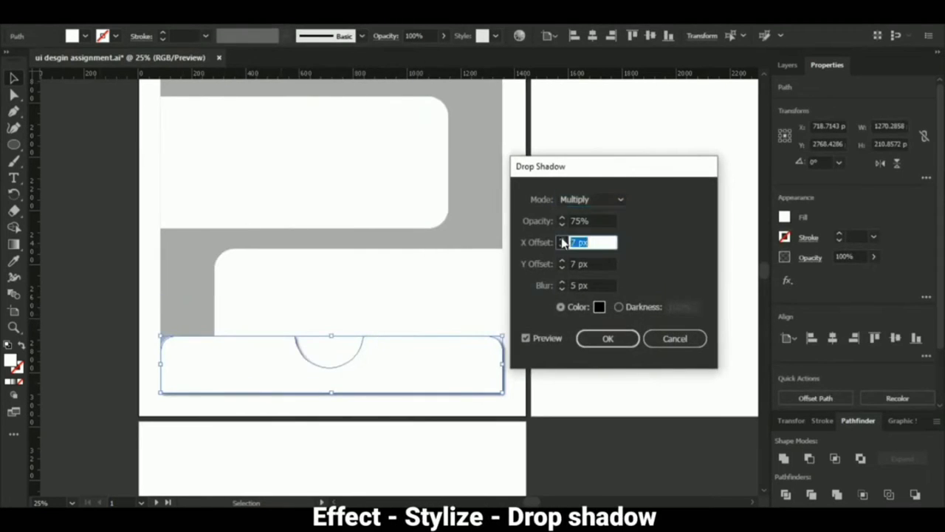
click(562, 246)
click(560, 268)
click(561, 217)
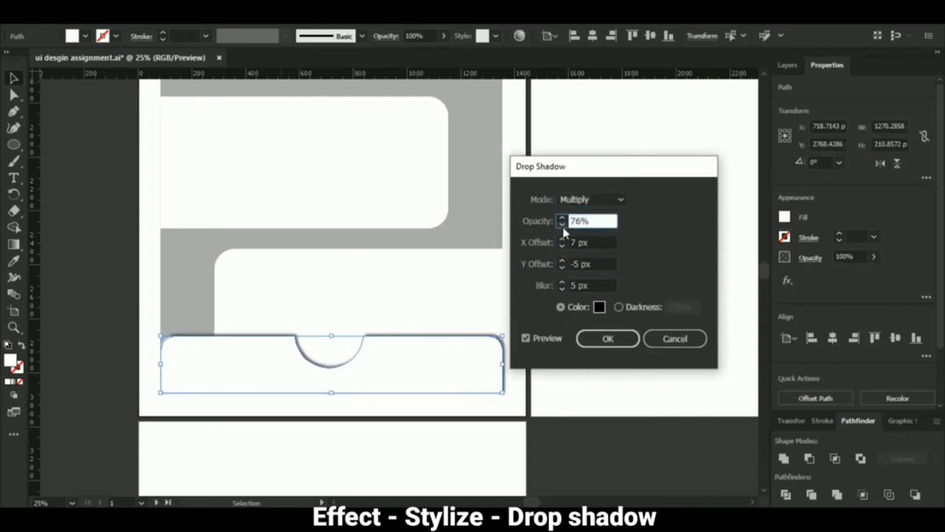
click(562, 224)
click(608, 340)
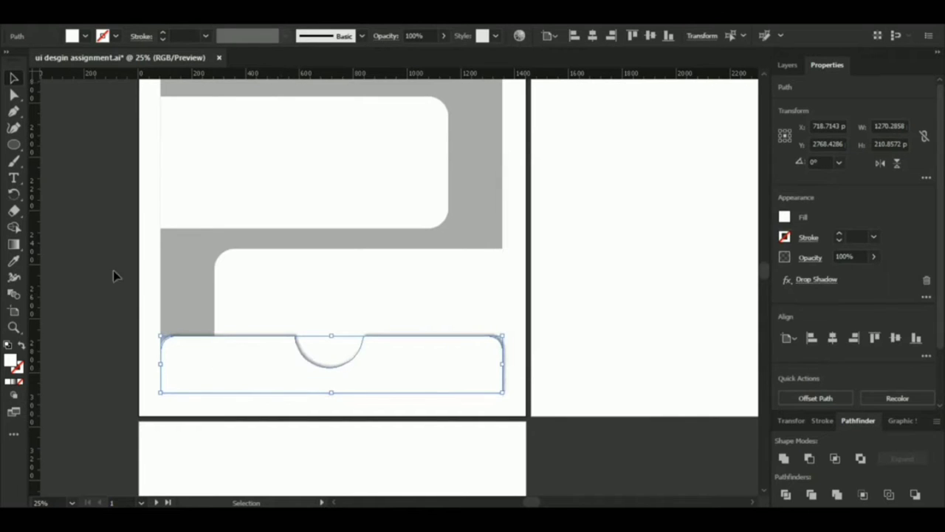
Draw a white circle about 203 px wide inside the bar's notch and centre it horizontally with the bar.
click(113, 271)
key(l)
mouse_move(295, 319)
mouse_down()
mouse_move(353, 374)
mouse_move(330, 337)
mouse_up()
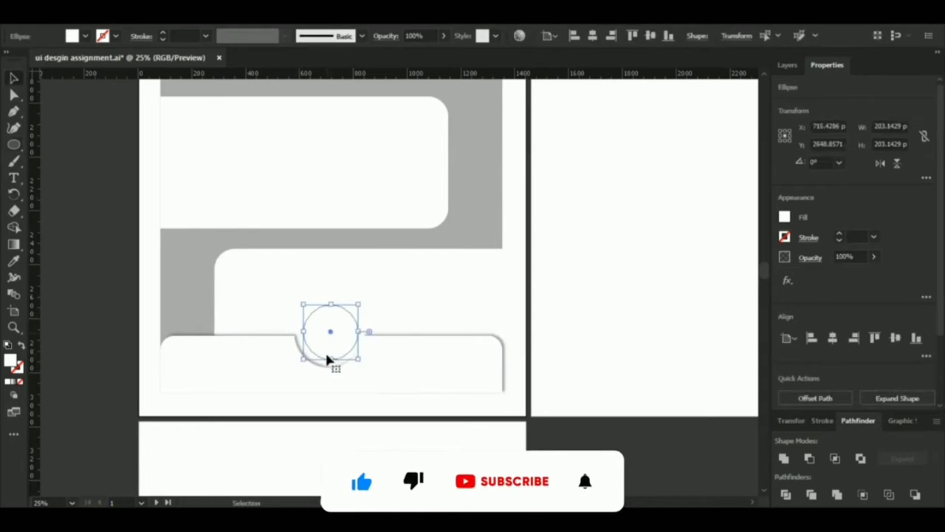
shift+click(323, 379)
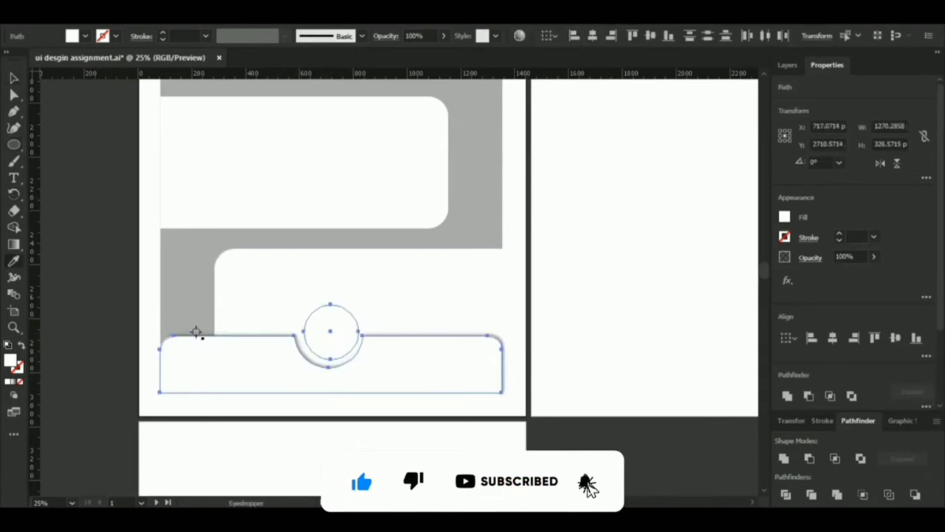
Try to copy the notched bar's appearance onto the small circle with the Eyedropper.
click(78, 339)
click(344, 334)
key(i)
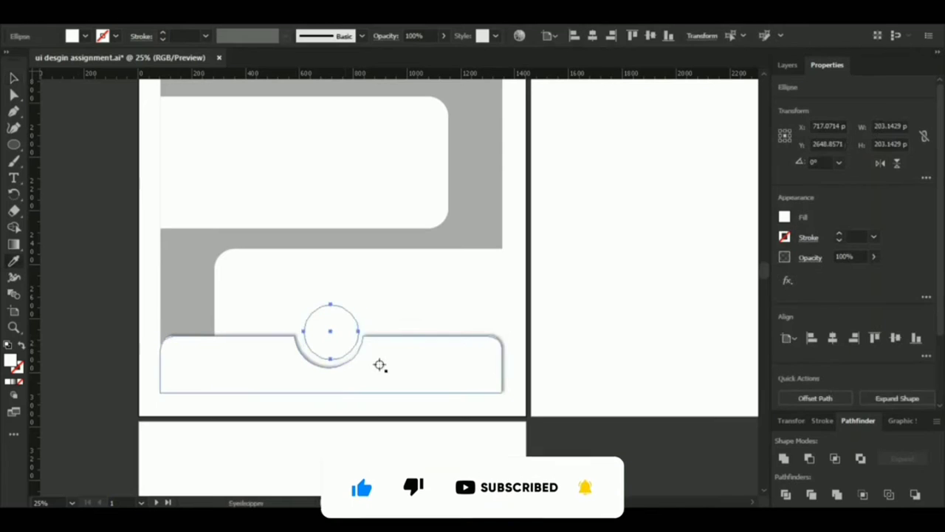
key(v)
click(129, 214)
Apply a Multiply drop shadow to the small circle with 40% opacity, X offset 7 px, Y offset -5 px and blur 5 px.
click(321, 330)
key(i)
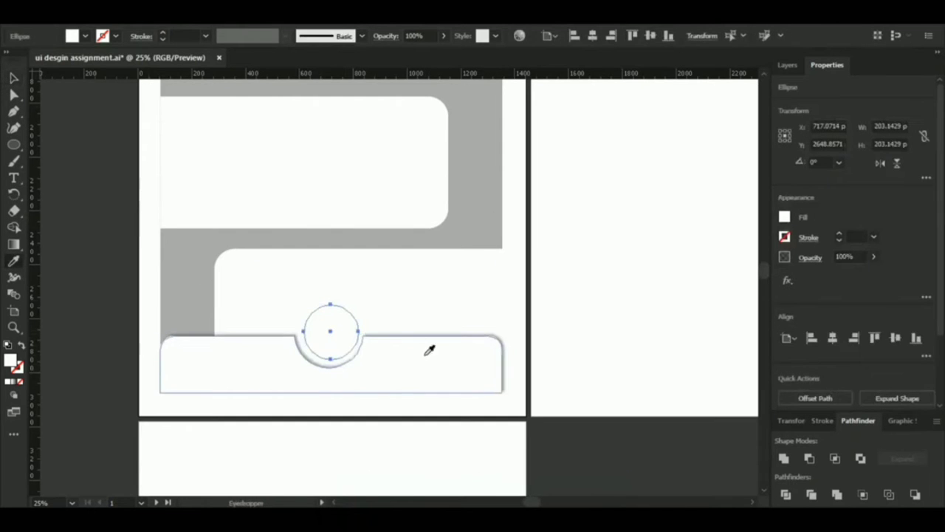
click(218, 0)
mouse_move(243, 169)
click(399, 171)
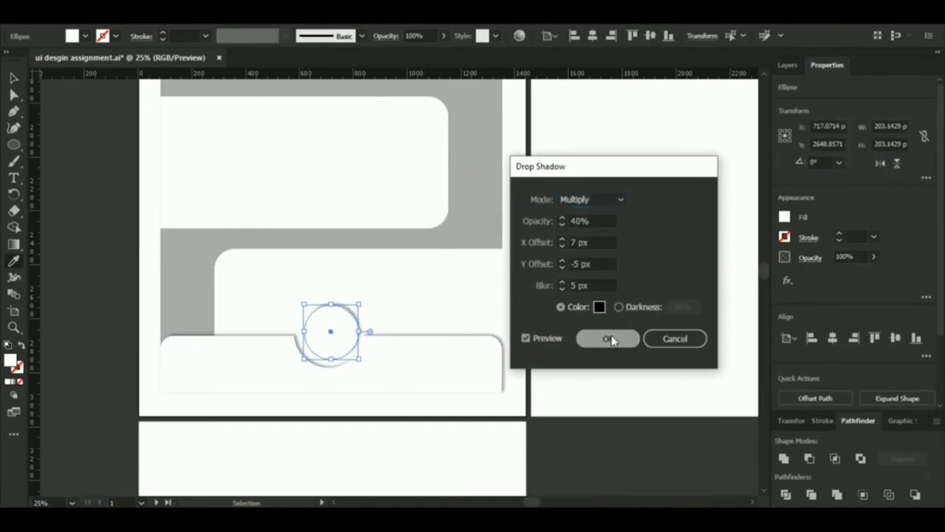
click(608, 338)
Apply a drop shadow to the fourth card with 40% opacity, X offset 7 px, Y offset 5 px and blur 5 px.
click(249, 286)
click(218, 2)
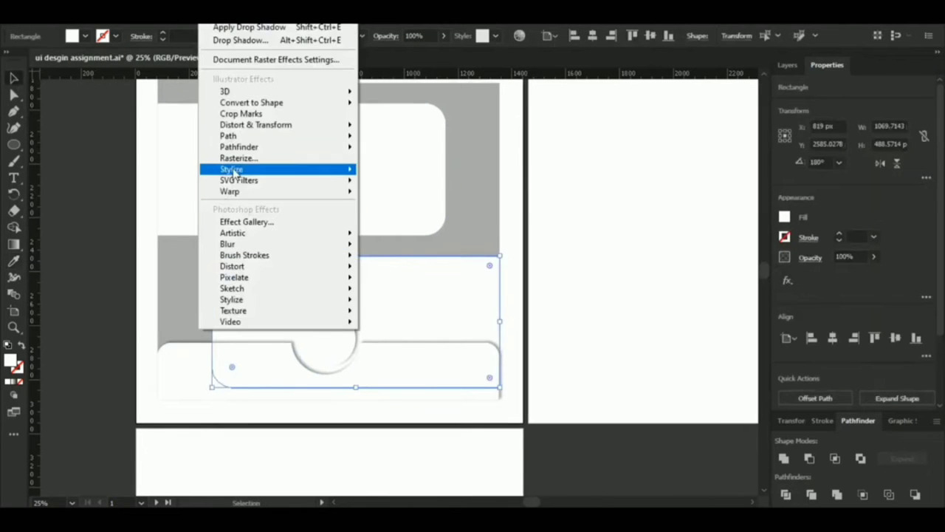
mouse_move(233, 171)
click(400, 171)
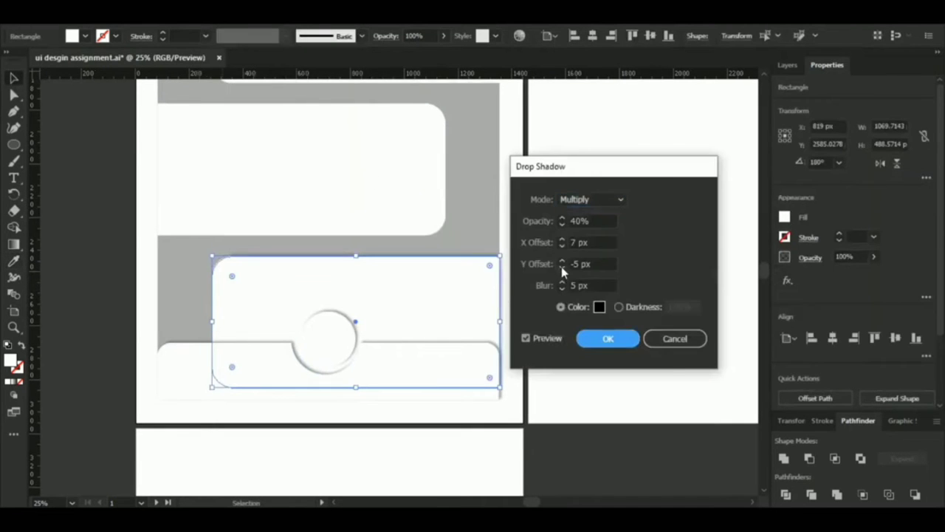
click(608, 338)
Apply a Multiply drop shadow to the third card with 40% opacity, X offset 7 px, Y offset 5 px and blur 5 px.
click(344, 186)
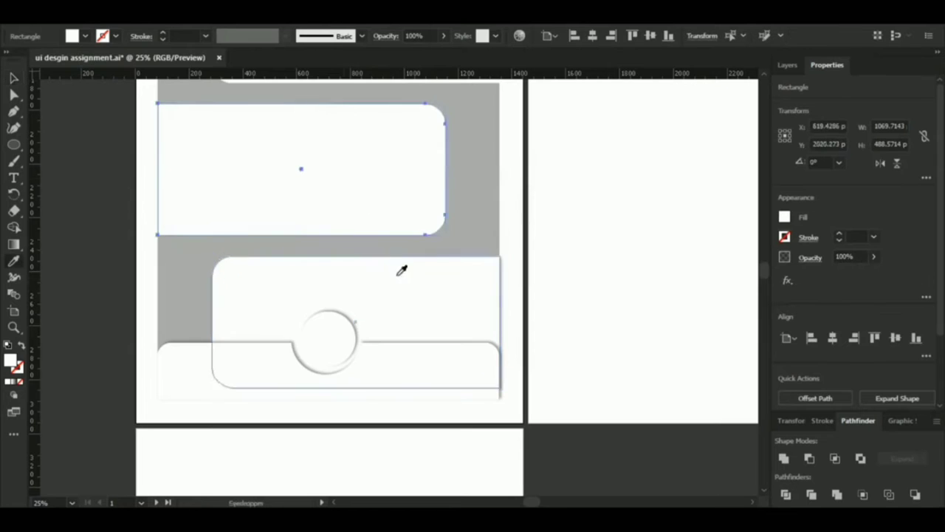
click(218, 2)
click(237, 158)
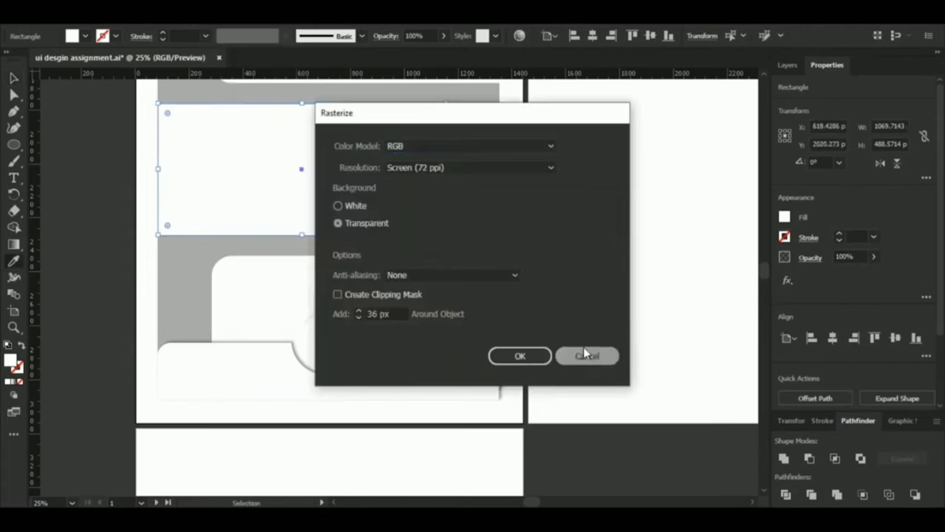
click(585, 352)
click(218, 2)
mouse_move(233, 169)
click(403, 172)
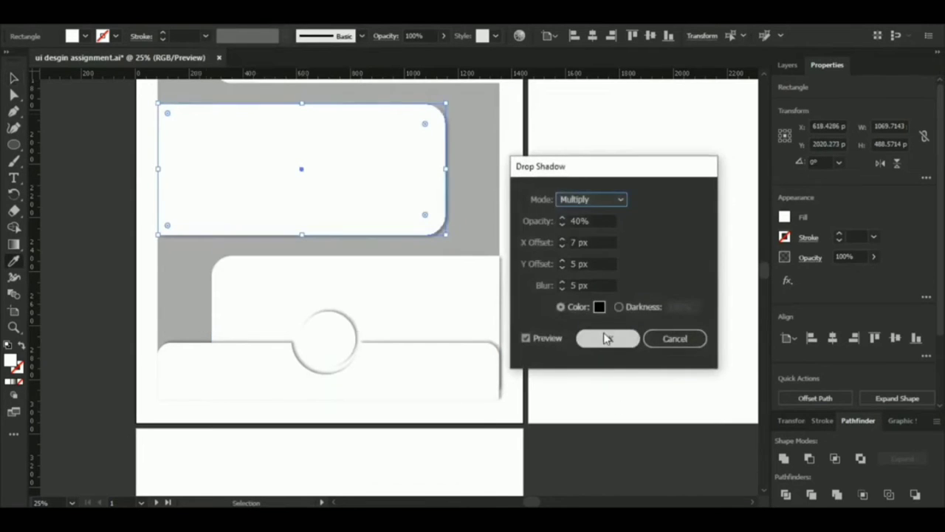
click(608, 338)
Apply the same drop shadow to the second card.
key(i)
scroll(356, 115, up, 3)
click(217, 2)
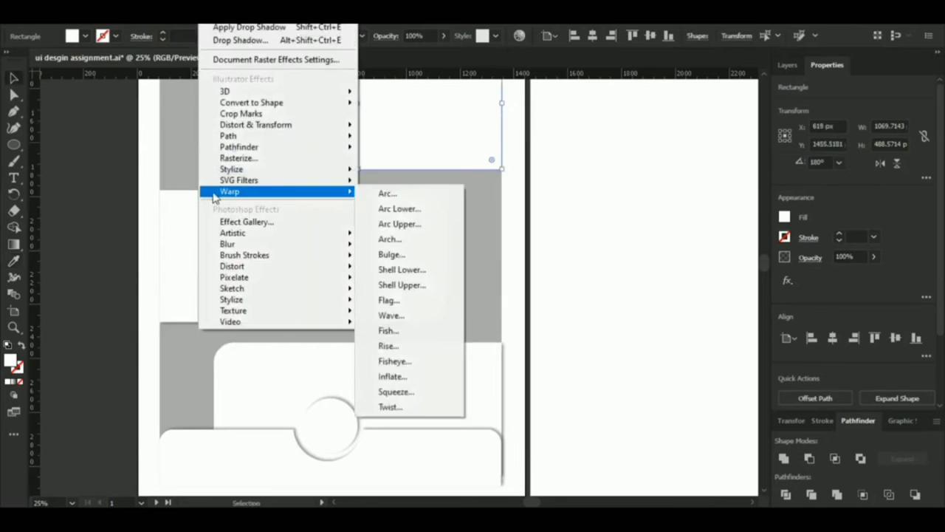
mouse_move(248, 170)
click(401, 171)
click(606, 338)
Apply the same drop shadow to the first card.
drag(302, 170, 304, 388)
click(310, 181)
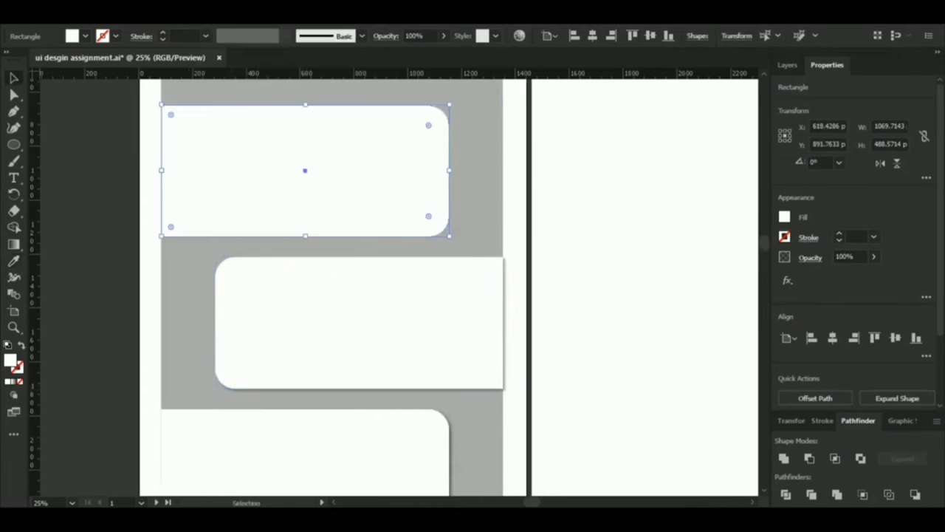
click(218, 9)
click(401, 171)
key(Return)
Review the shadowed cards and bottom bar along the whole first screen, together with the neighbouring empty artboard.
drag(369, 197, 375, 370)
click(338, 189)
drag(337, 189, 345, 137)
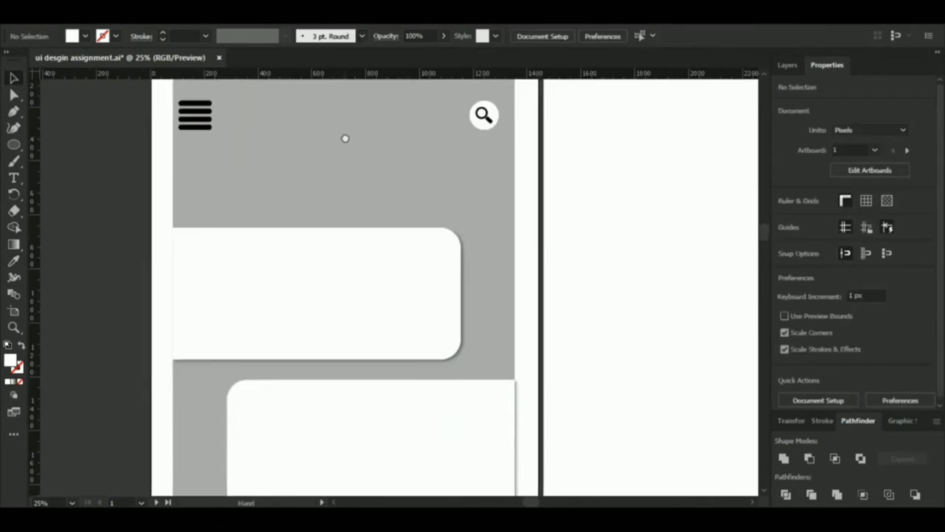
drag(399, 276, 444, 77)
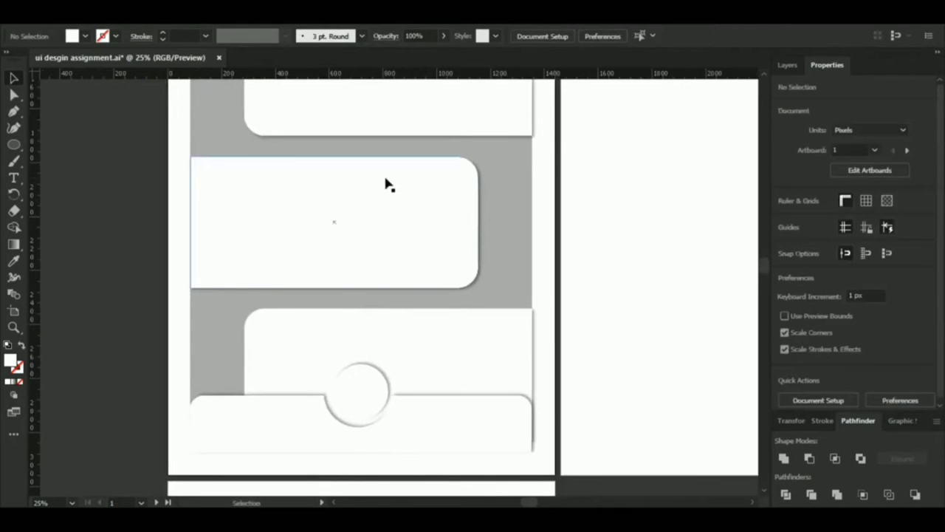
key(z)
alt+click(386, 183)
alt+click(414, 199)
key(alt+v)
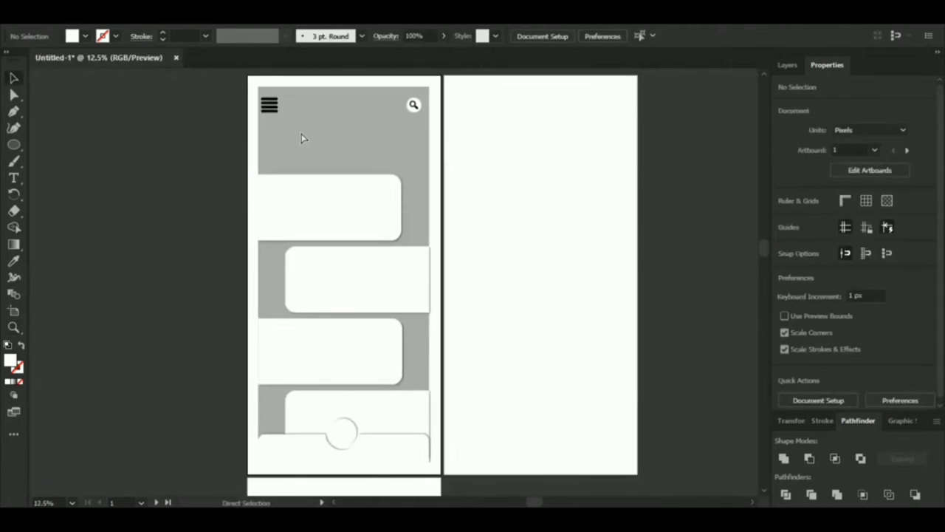
Place a copy of the gray panel on the second artboard with equal margins, centred at X 2180 px and Y 1480 px.
click(302, 138)
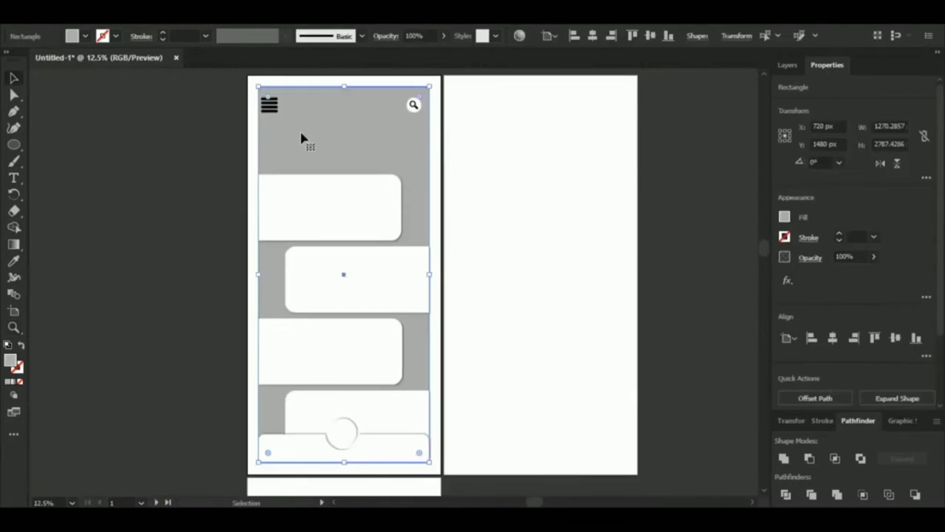
drag(302, 139, 497, 138)
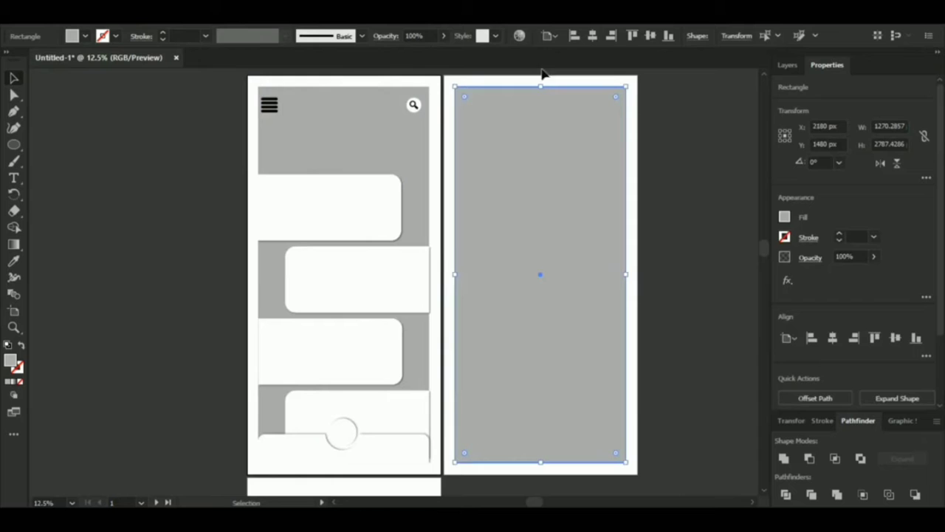
click(594, 35)
key(ctrl+z)
click(457, 81)
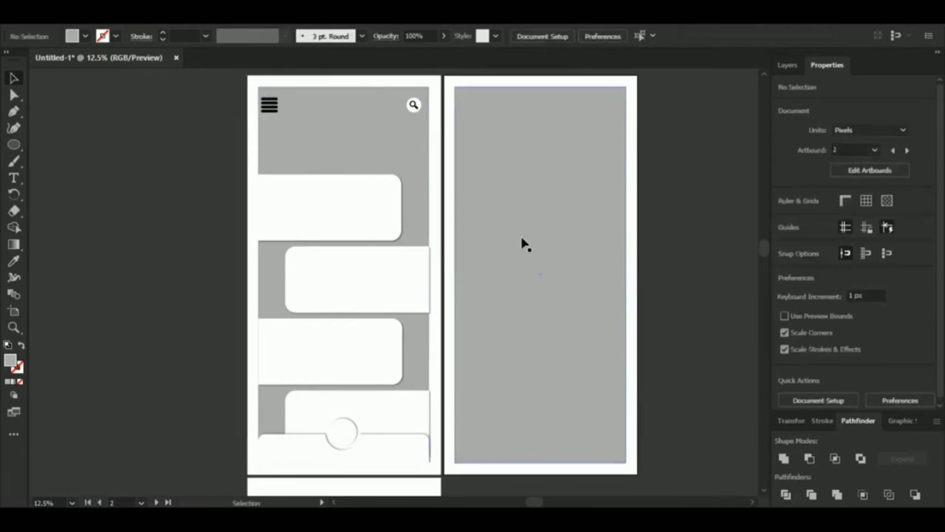
Shorten the copied panel from its upper edge to about 1332 px high and round its top corners to about 121 px.
click(481, 232)
drag(503, 88, 493, 288)
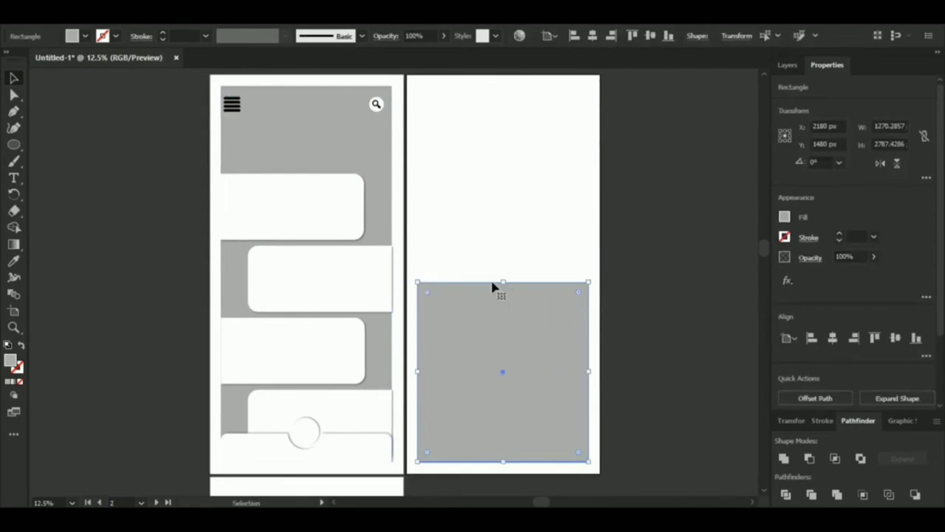
key(a)
click(588, 282)
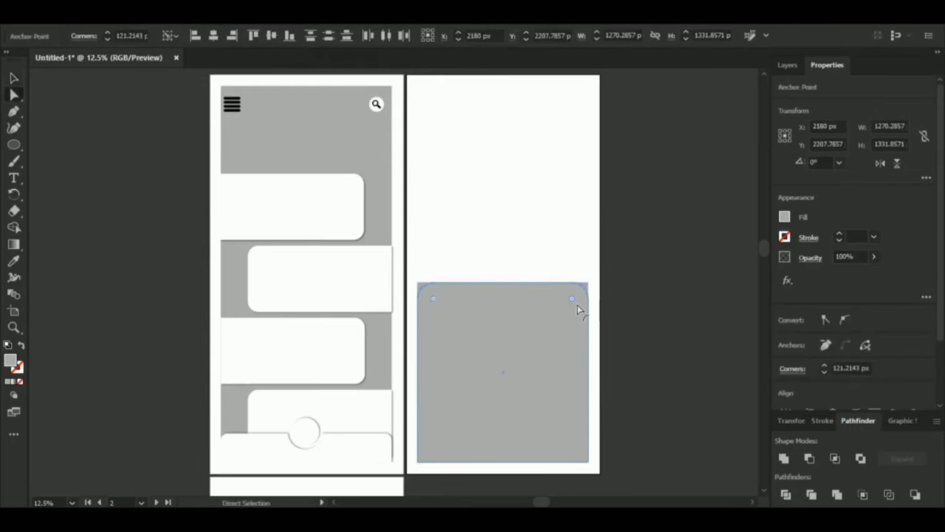
click(517, 258)
Draw a white rectangular bar about 1270 by 226 px across the bottom of the second artboard's gray panel.
drag(429, 379, 405, 331)
alt+click(344, 397)
click(118, 199)
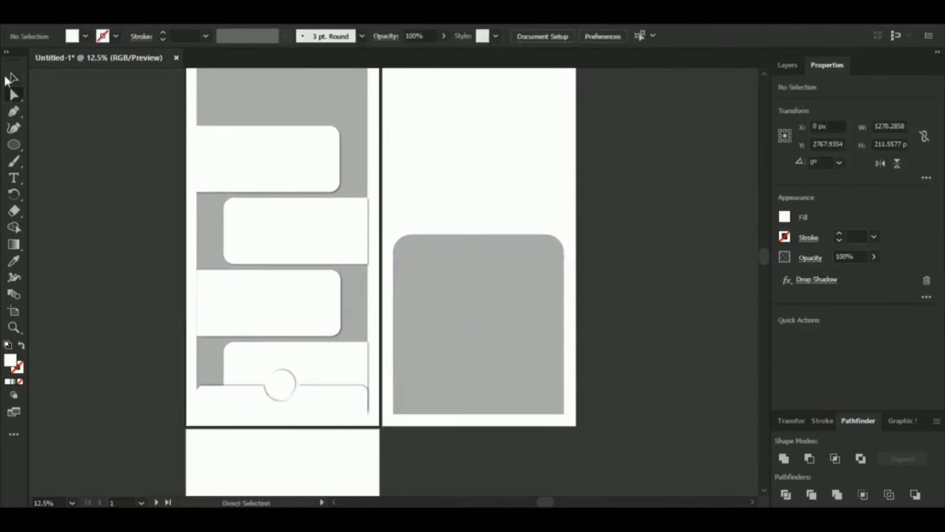
drag(14, 144, 59, 144)
drag(394, 385, 565, 413)
Round the two top corners of the white bar on the second artboard.
ctrl+click(565, 384)
click(422, 399)
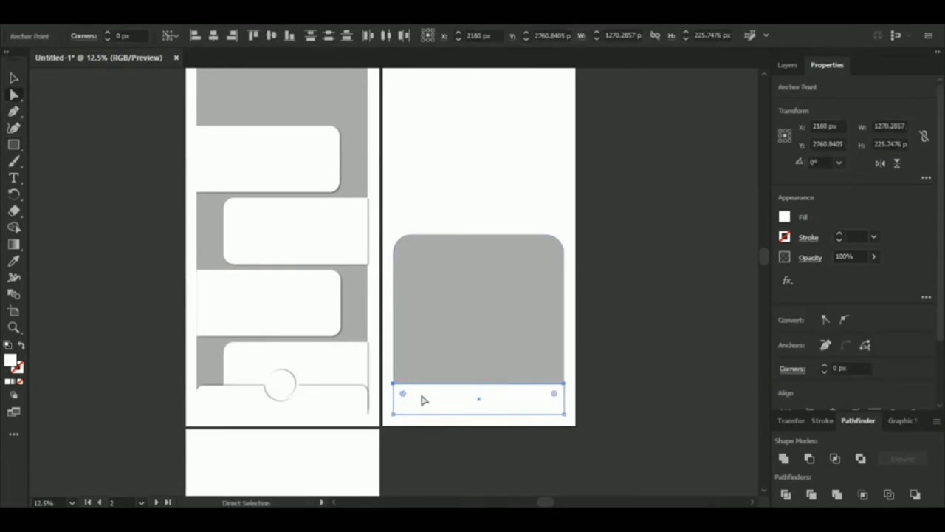
click(129, 265)
click(416, 399)
Apply a Multiply drop shadow to the second artboard's bar with 40% opacity, X offset 6 px, a negative Y offset and blur 5 px.
key(i)
click(321, 360)
click(212, 16)
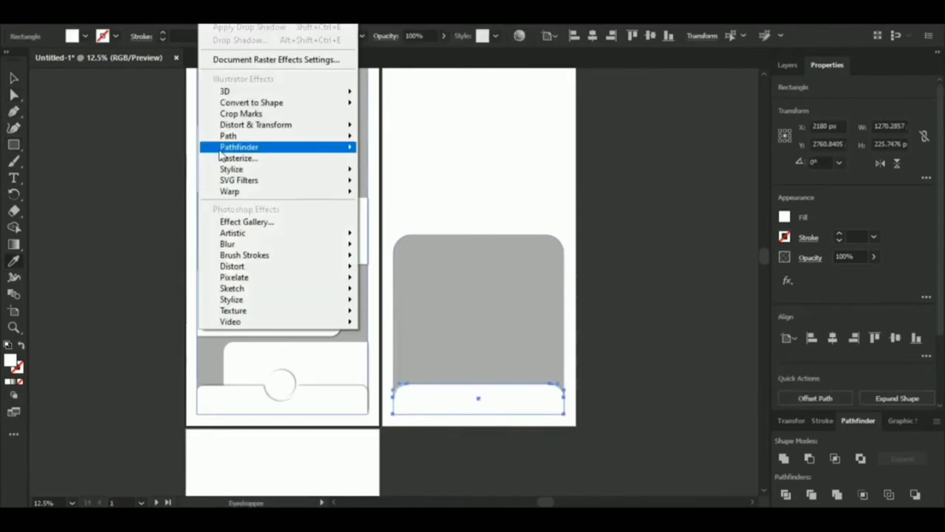
mouse_move(244, 169)
click(399, 171)
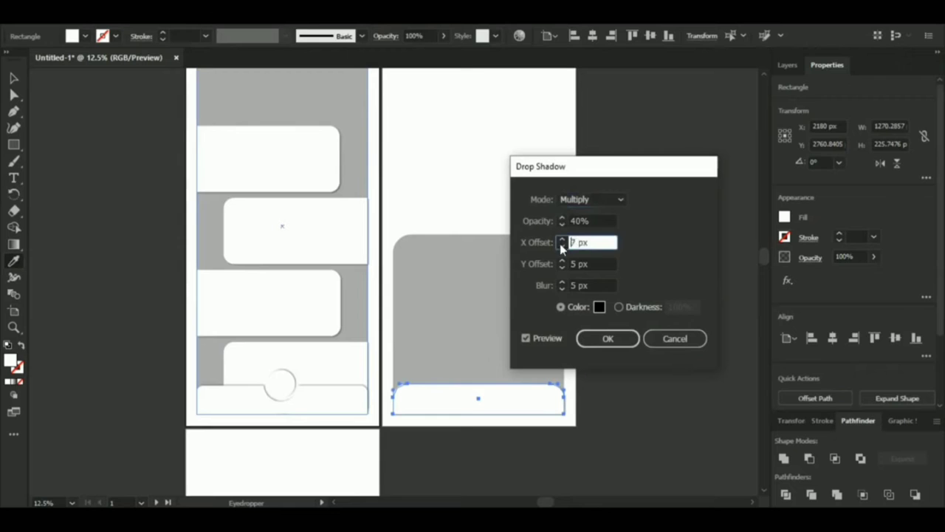
click(561, 246)
click(561, 266)
click(561, 266)
click(591, 336)
key(v)
click(433, 220)
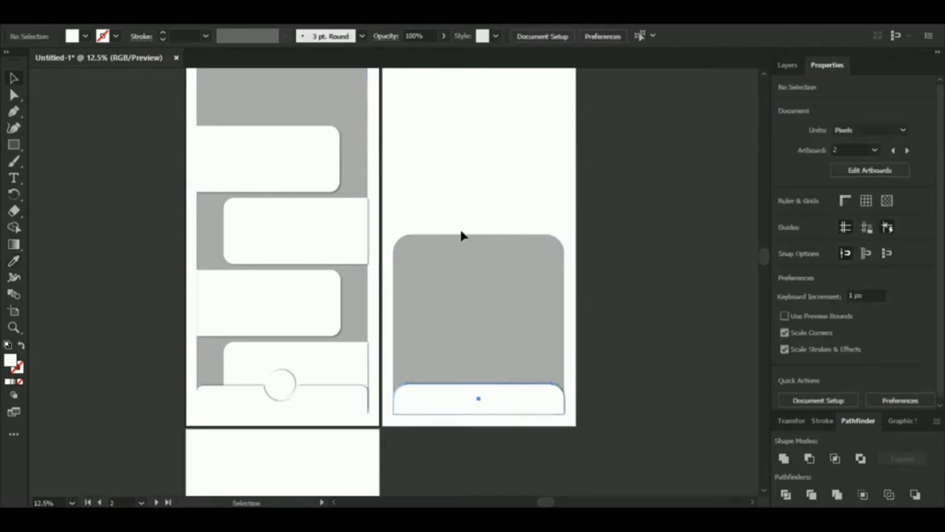
Reopen the drop shadow settings of the second artboard's bar and adjust them.
scroll(625, 298, down, 1)
click(507, 379)
click(816, 279)
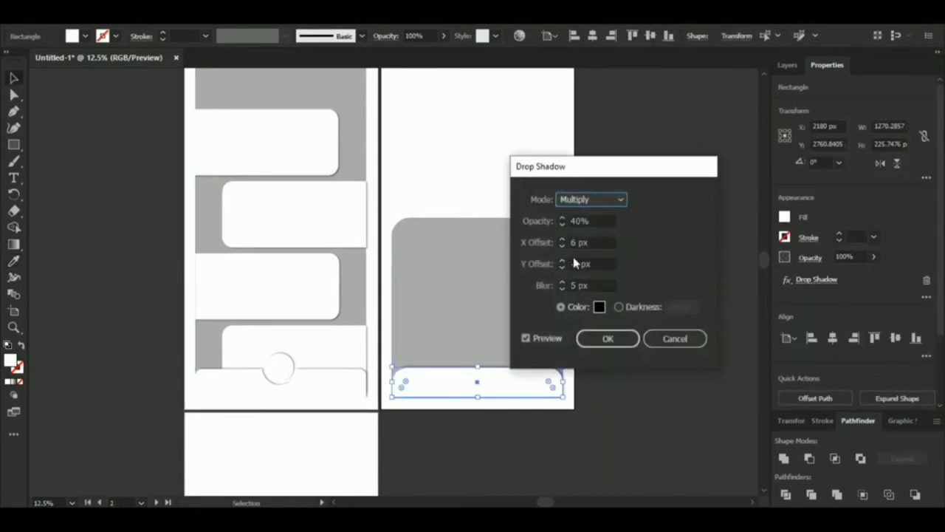
click(607, 338)
click(606, 319)
Edit the drop shadow of the notched bottom bar on the first artboard.
scroll(621, 325, left, 2)
click(408, 387)
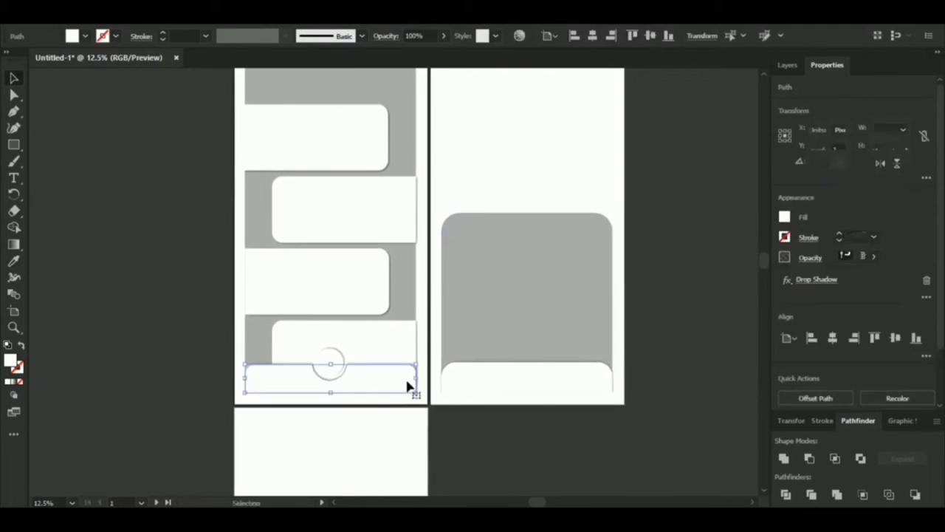
click(807, 284)
click(608, 339)
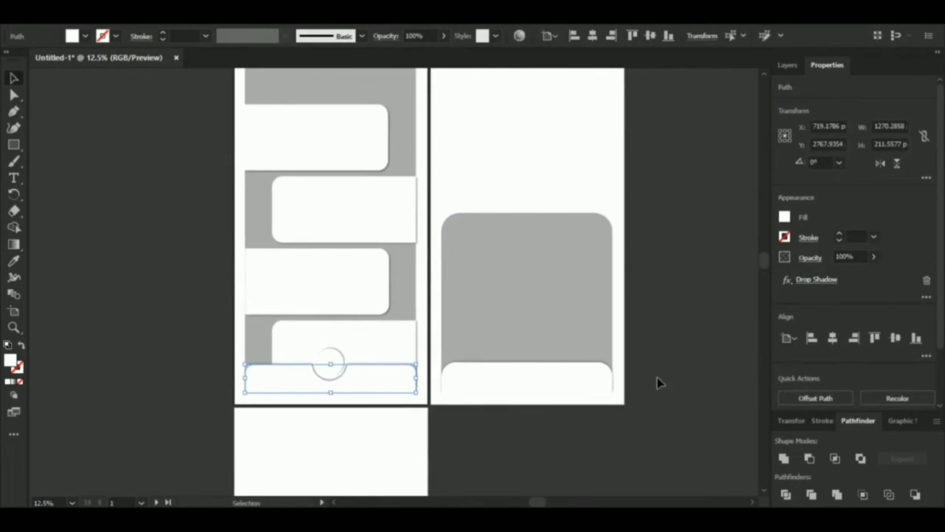
click(635, 317)
scroll(649, 329, down, 5)
drag(652, 171, 664, 188)
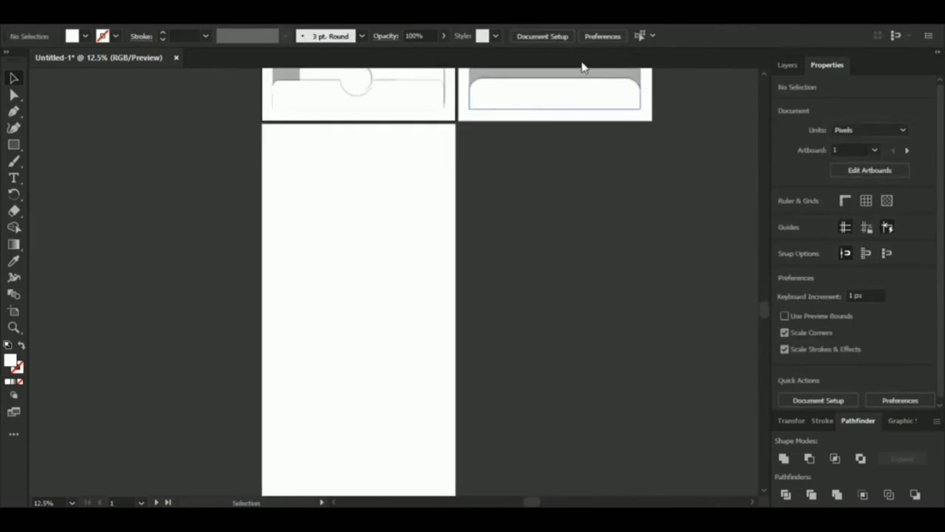
drag(582, 70, 620, 179)
drag(567, 135, 405, 381)
key(ctrl+z)
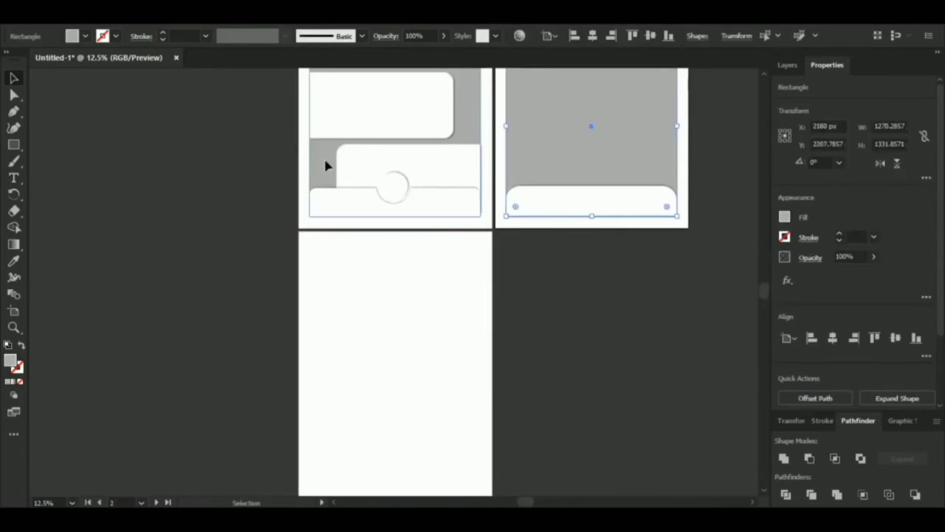
drag(325, 165, 314, 501)
key(ctrl+z)
Copy the first artboard's full gray background panel onto the third artboard.
drag(317, 74, 316, 152)
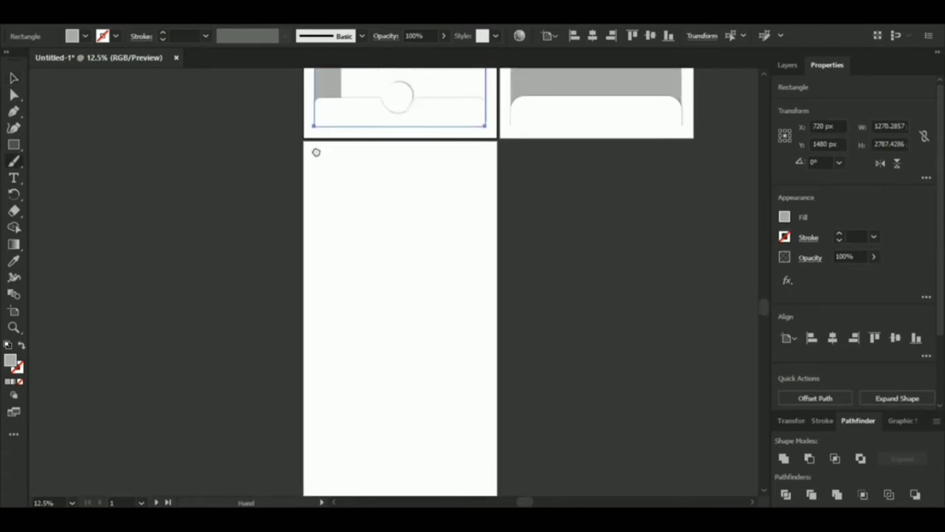
drag(322, 88, 321, 482)
drag(249, 332, 226, 260)
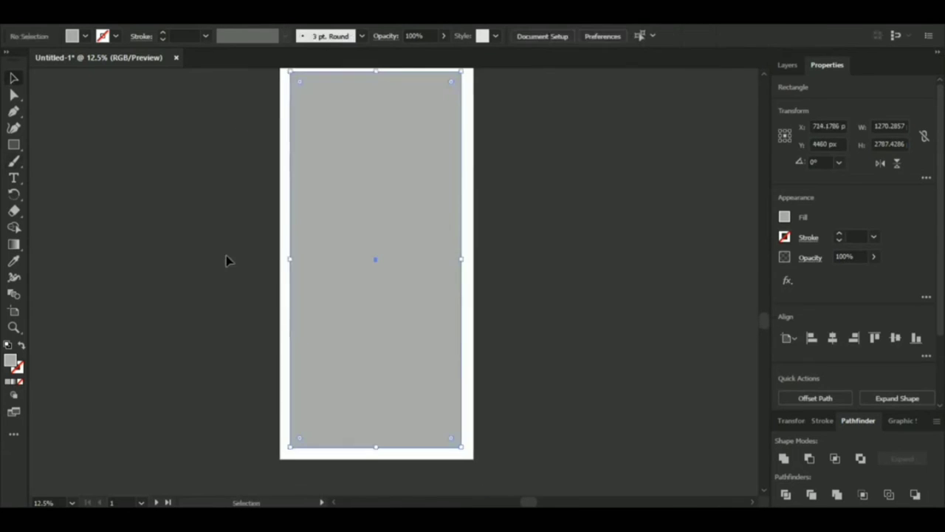
click(226, 260)
Stack three white cards, each about 1162 by 627 px with 126 px corner radius, on the third artboard's gray panel.
click(14, 146)
drag(297, 103, 453, 186)
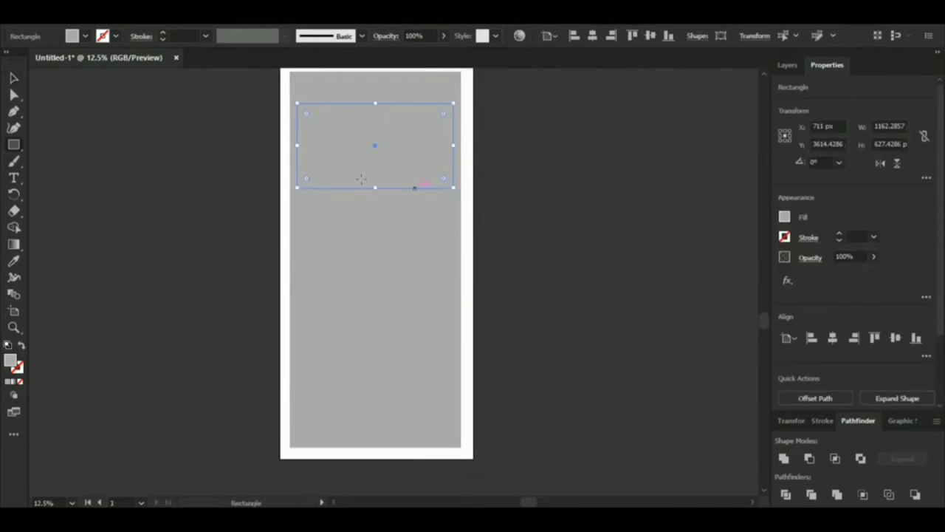
click(473, 277)
key(a)
drag(355, 147, 393, 347)
alt+click(375, 241)
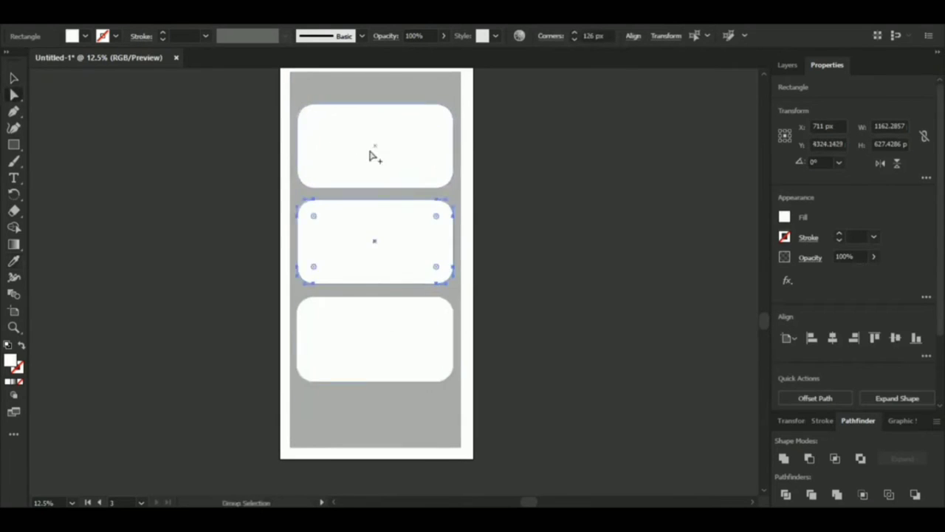
Select the three white cards on the third artboard and space them evenly in the vertical direction.
click(926, 355)
shift+click(383, 278)
shift+click(387, 317)
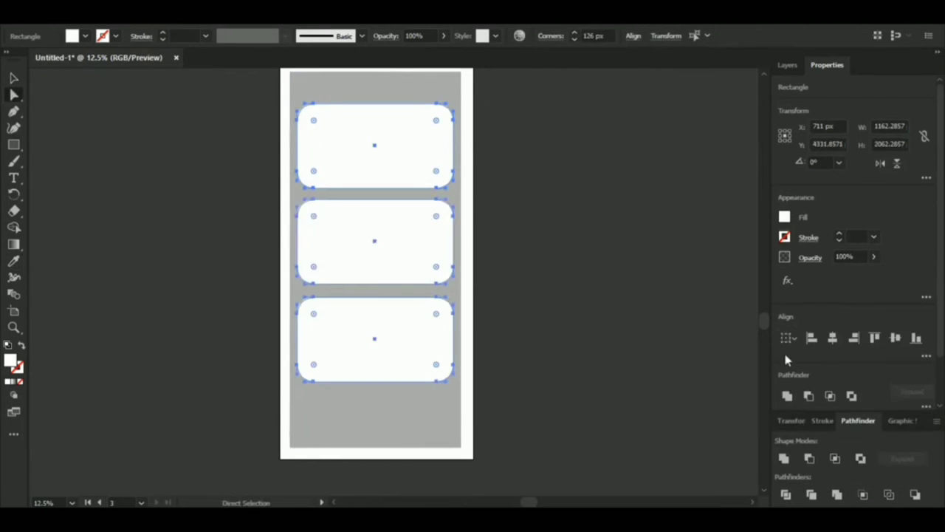
click(926, 356)
Draw a white bar about 1270 by 254 px along the gray panel's lower edge on the third artboard and round its upper corners.
key(m)
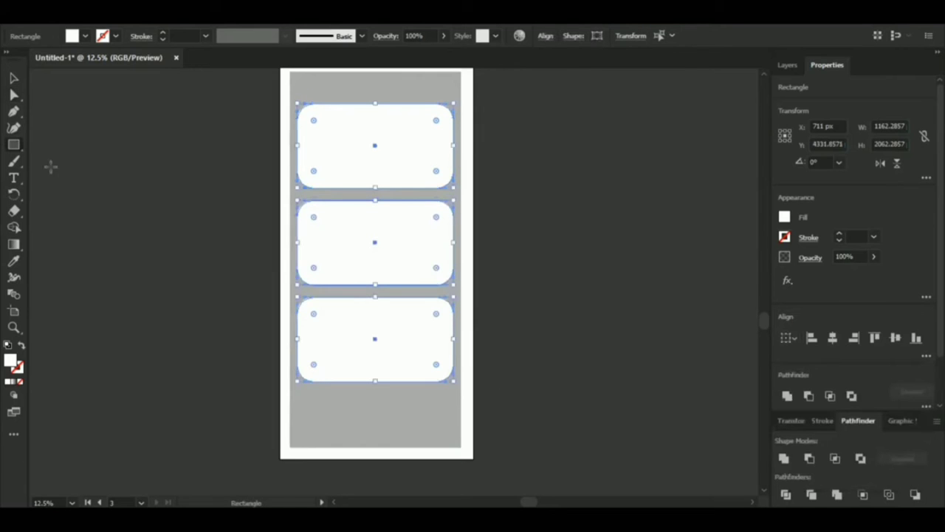
drag(290, 412, 462, 447)
key(a)
click(292, 414)
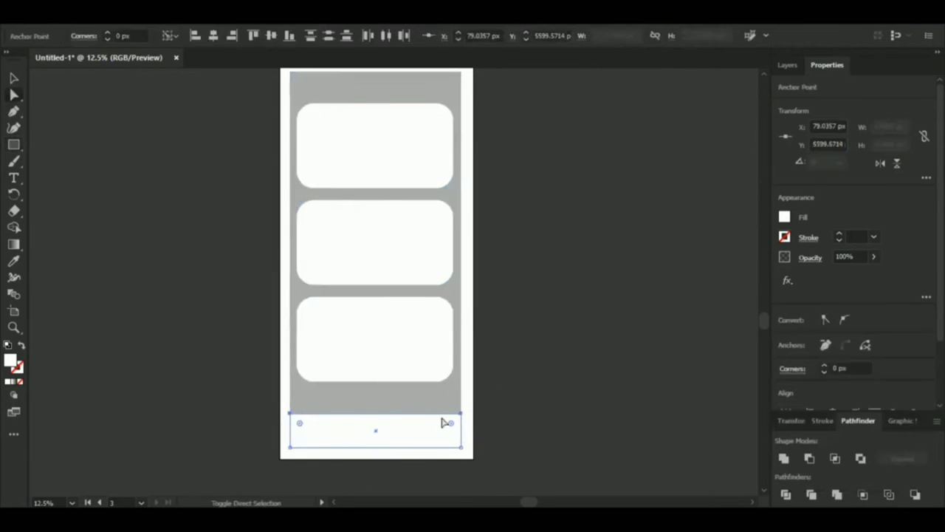
drag(299, 422, 303, 432)
Apply a drop shadow to the white bottom bar on the third artboard.
click(376, 432)
click(212, 17)
mouse_move(236, 169)
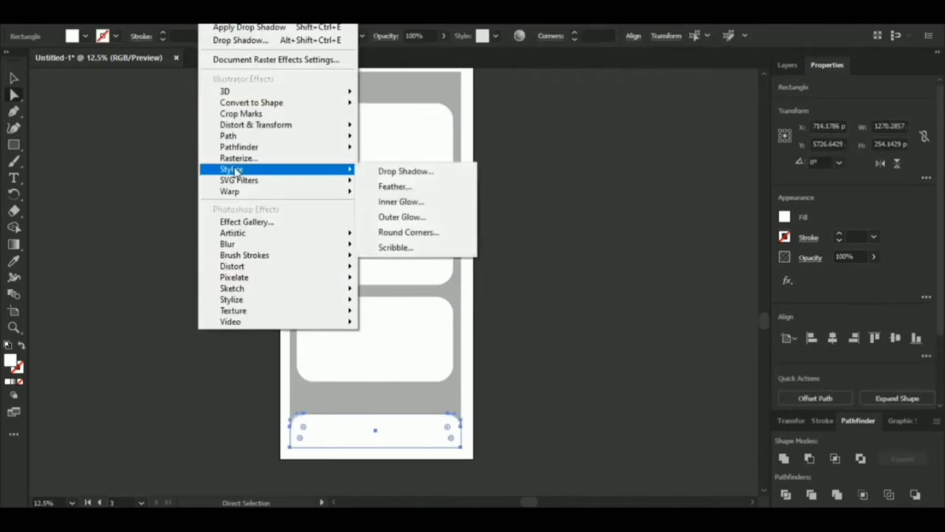
click(405, 171)
click(604, 337)
click(484, 237)
Place the group of store, heart, cart, list and profile icons on the first artboard's bottom bar and ungroup it.
key(space)
drag(484, 238, 489, 295)
key(space)
drag(431, 236, 387, 476)
key(z)
alt+click(396, 300)
key(space)
drag(395, 298, 388, 299)
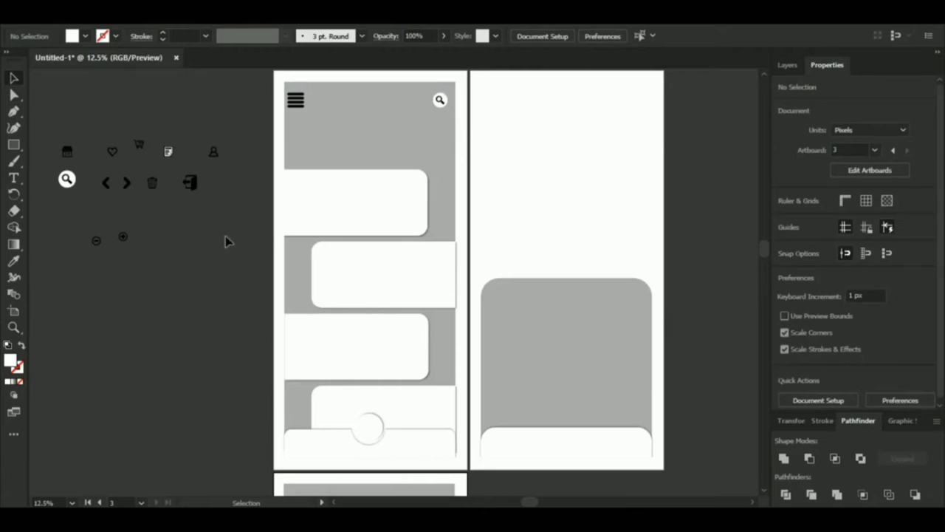
click(138, 146)
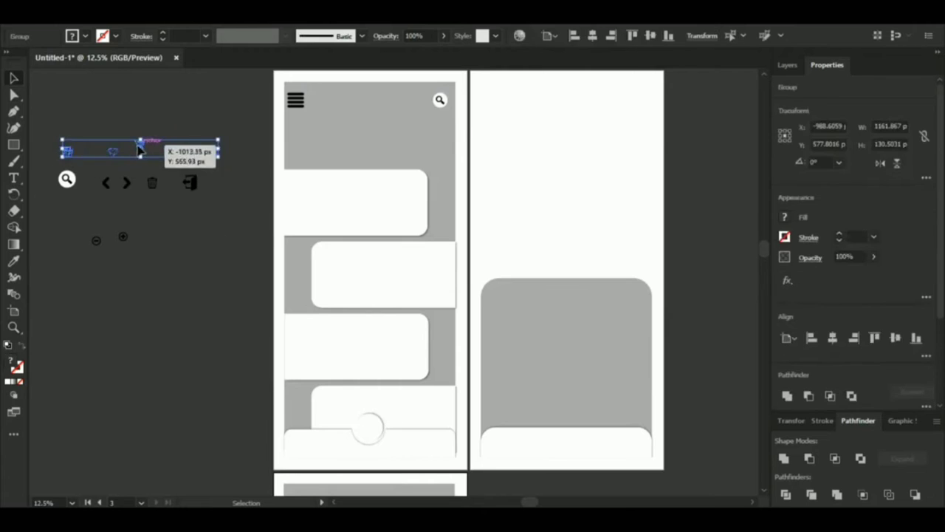
drag(138, 146, 369, 432)
click(161, 380)
right_click(367, 439)
click(401, 317)
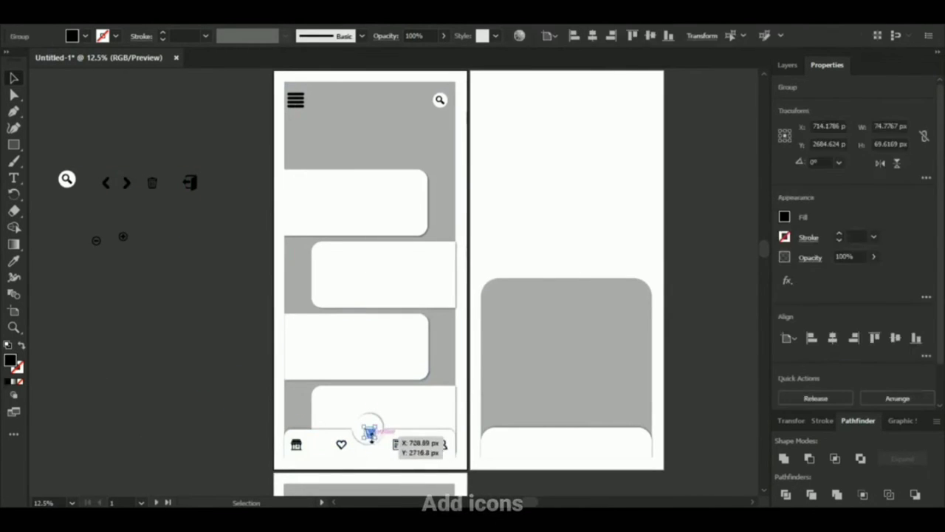
Center the cart icon inside the circular button of the first artboard's bottom bar.
key(ctrl+shift+a)
click(368, 429)
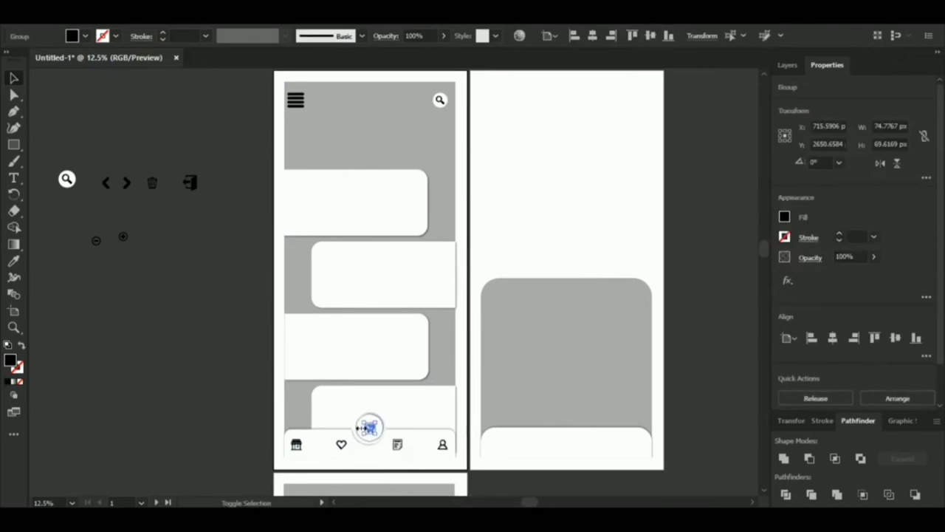
shift+click(357, 428)
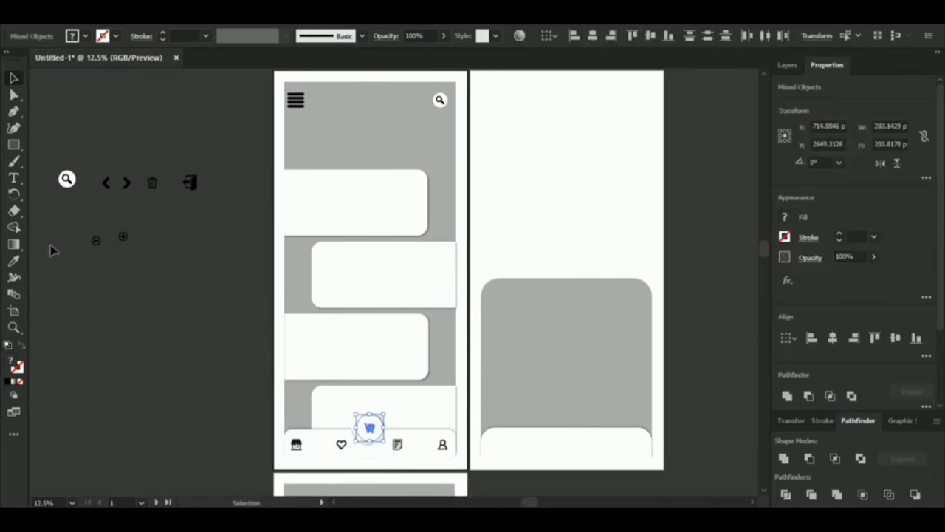
click(220, 277)
Move the exit icon onto the second artboard's bottom bar and bring it to the front.
drag(219, 277, 218, 281)
click(68, 184)
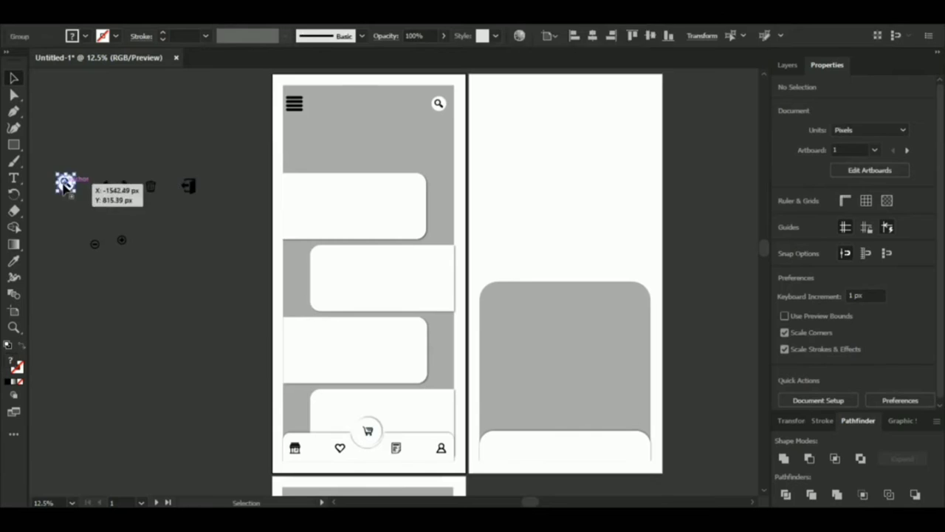
click(207, 169)
drag(205, 168, 171, 219)
click(173, 187)
drag(226, 290, 246, 157)
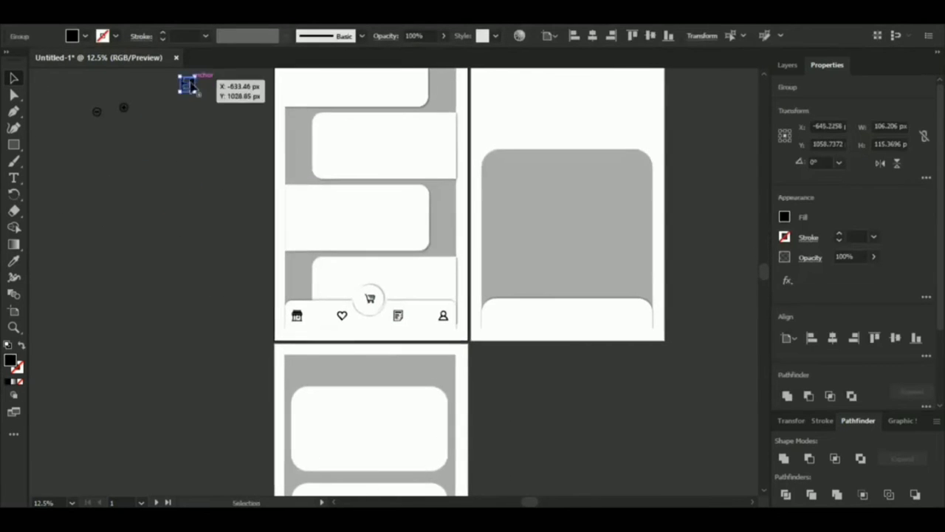
drag(187, 85, 600, 319)
drag(597, 454, 573, 202)
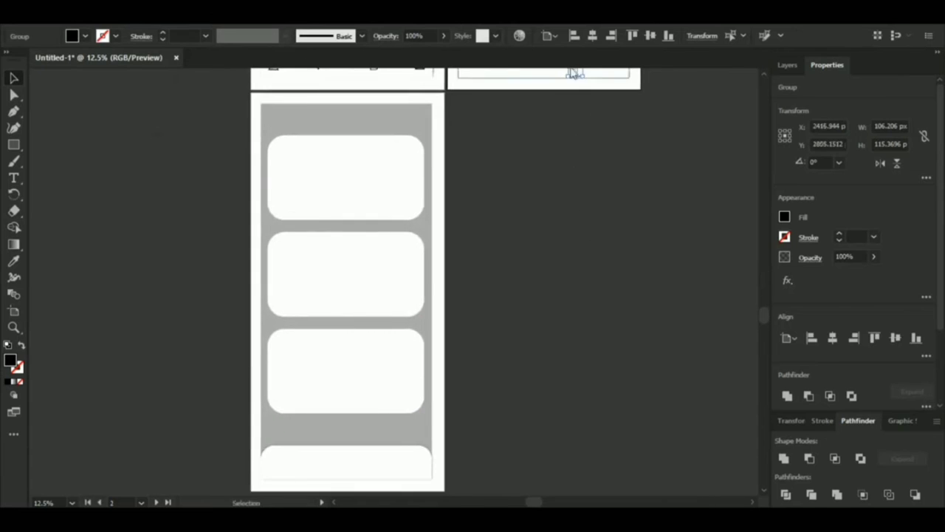
drag(584, 154, 571, 189)
right_click(560, 111)
mouse_move(589, 286)
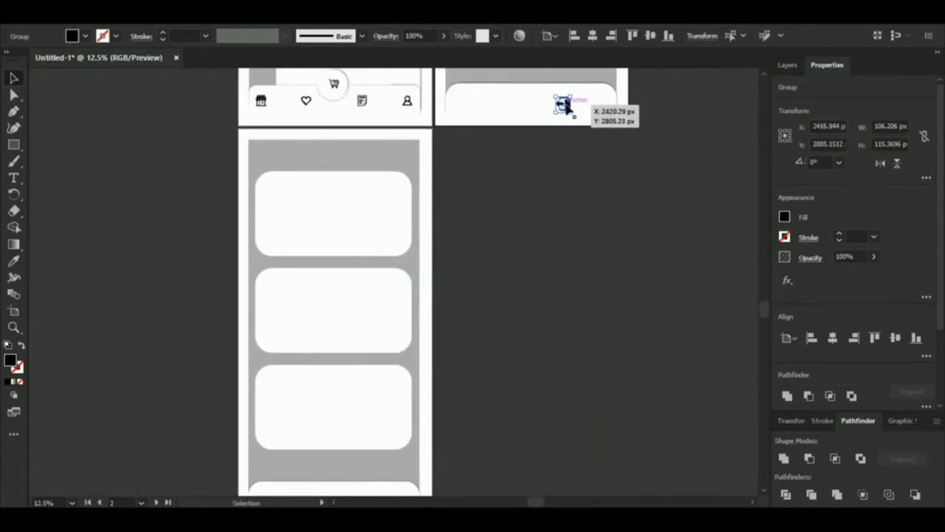
Copy the exit icon to the third artboard's bottom bar.
drag(569, 110, 526, 325)
key(ctrl+z)
drag(540, 232, 509, 299)
drag(559, 99, 369, 474)
click(519, 234)
Place the left and right arrow icons at opposite sides above the second artboard's gray panel and copy the left arrow to the artboard's upper corner.
drag(519, 235, 557, 493)
drag(537, 250, 547, 342)
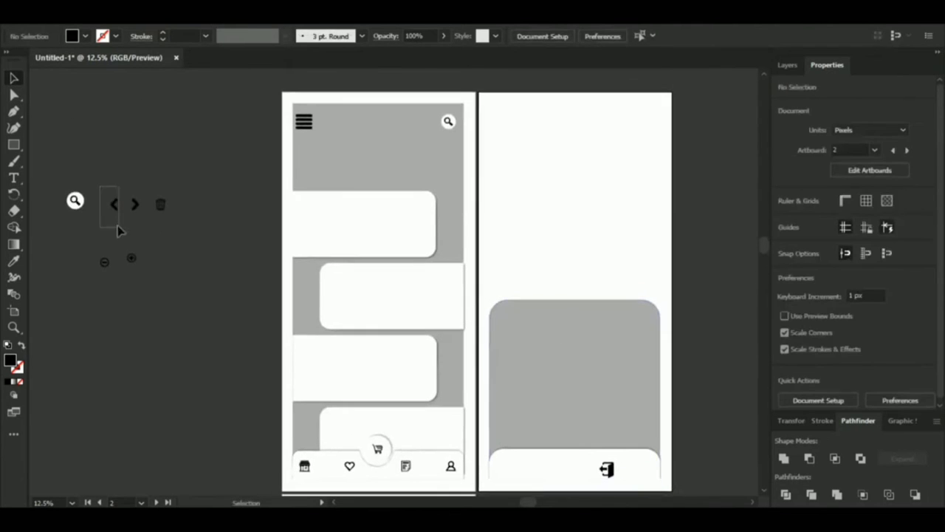
drag(115, 205, 651, 197)
drag(496, 195, 495, 118)
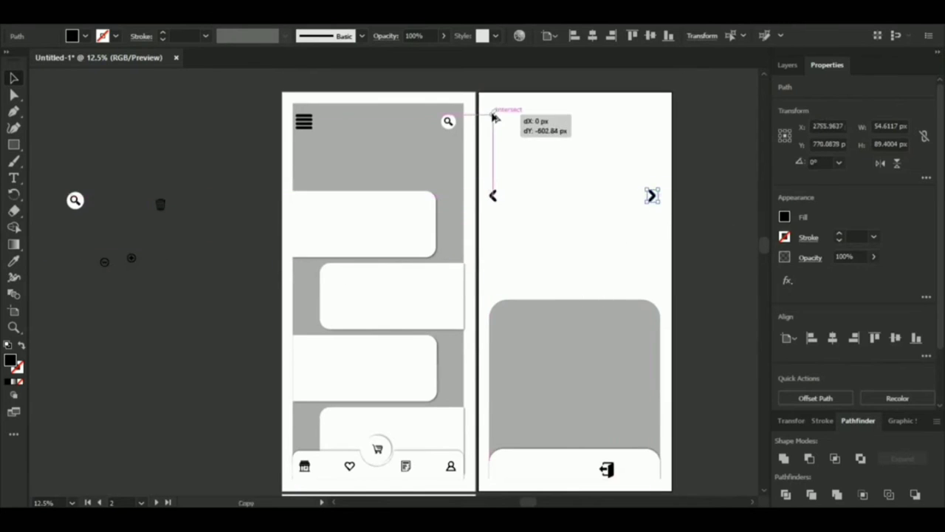
Move the trash icon to the upper-right corner of the third artboard's gray panel.
drag(120, 224, 123, 197)
drag(170, 237, 165, 137)
click(156, 87)
drag(156, 88, 449, 394)
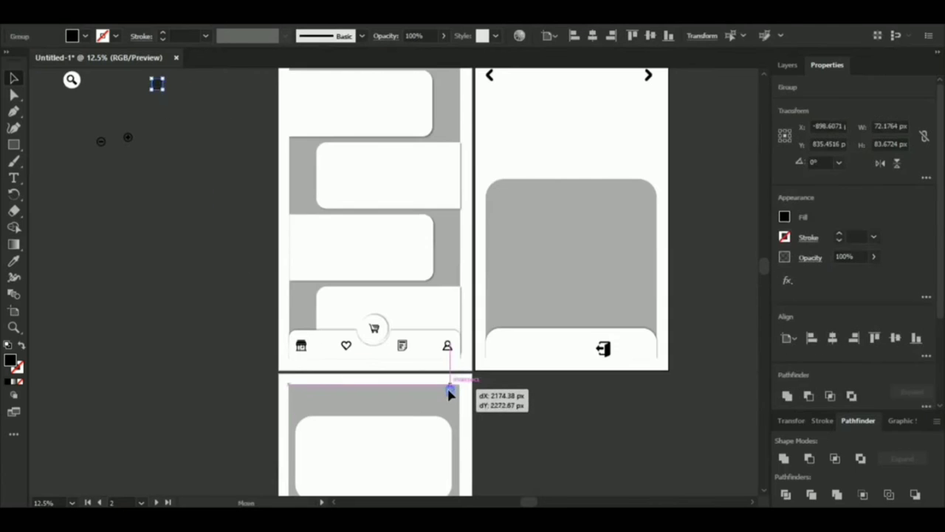
click(161, 318)
Copy the left arrow icon to the upper-left corner of the third artboard's gray panel.
drag(161, 318, 216, 281)
drag(524, 112, 330, 429)
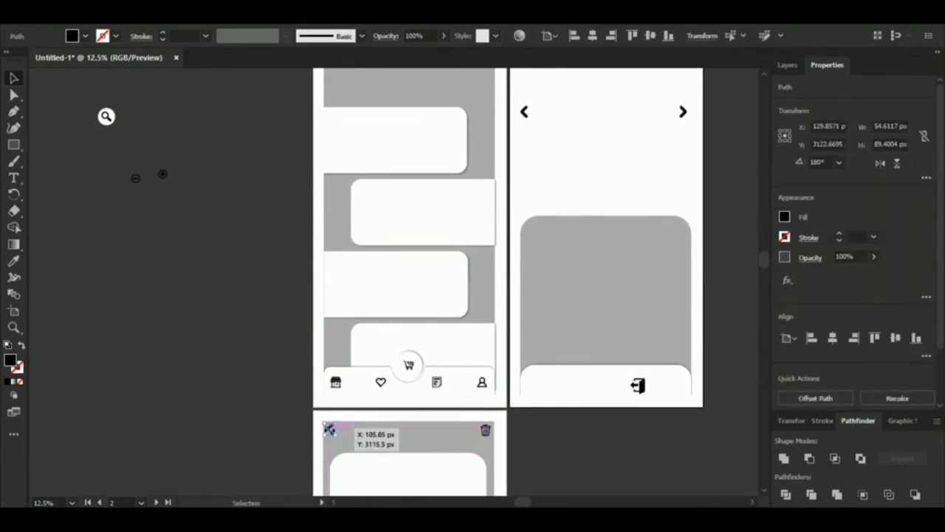
click(207, 306)
drag(207, 306, 166, 109)
click(290, 231)
click(205, 202)
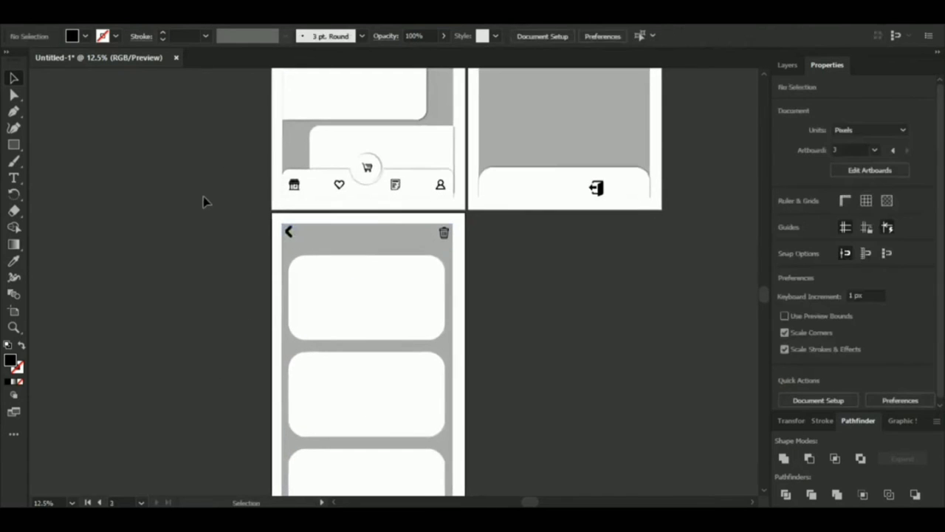
Place the dropper serum bottle at the right end of the first product card on the first artboard.
drag(326, 81, 302, 344)
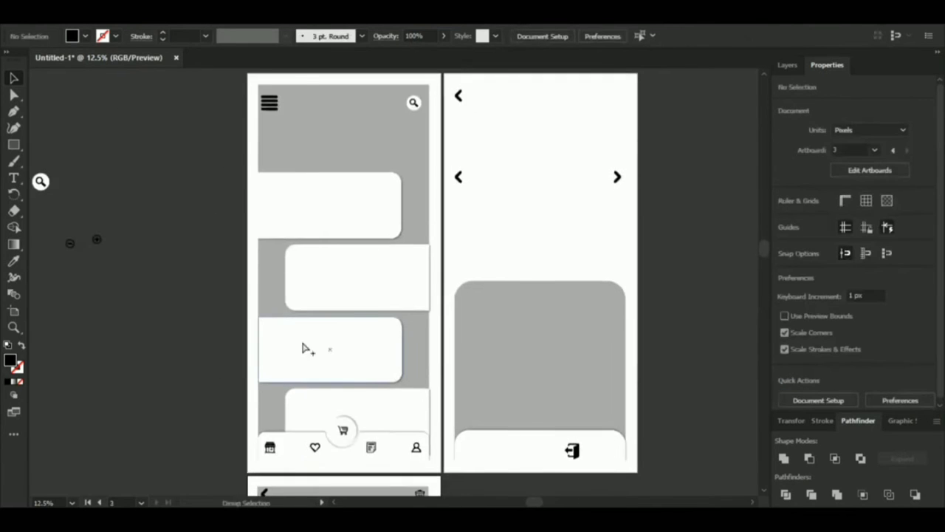
drag(209, 275, 167, 269)
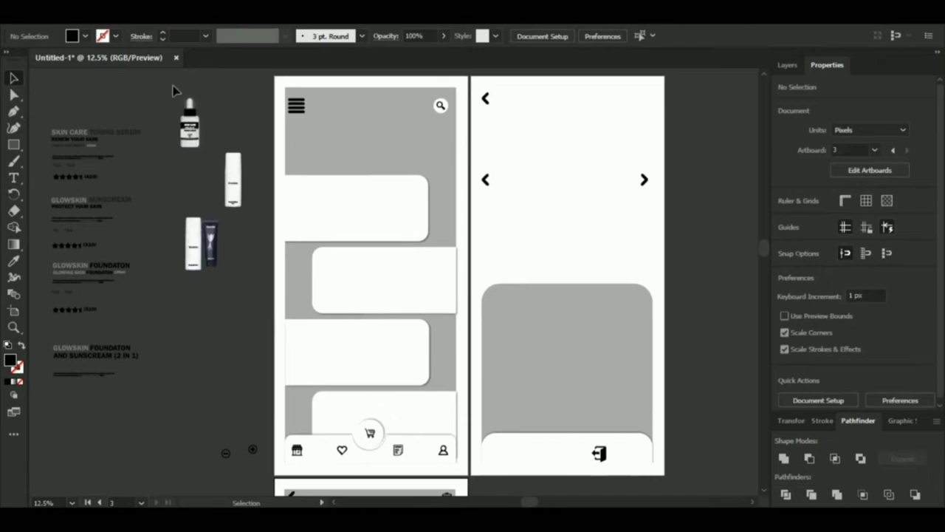
mouse_move(189, 122)
mouse_down()
mouse_move(191, 131)
mouse_move(430, 215)
mouse_up()
click(260, 237)
Draw a flat ellipse about 172 by 36 px at the serum bottle's base and fill it with #A59F9F.
key(ctrl+equal)
right_click(13, 145)
click(67, 161)
click(469, 248)
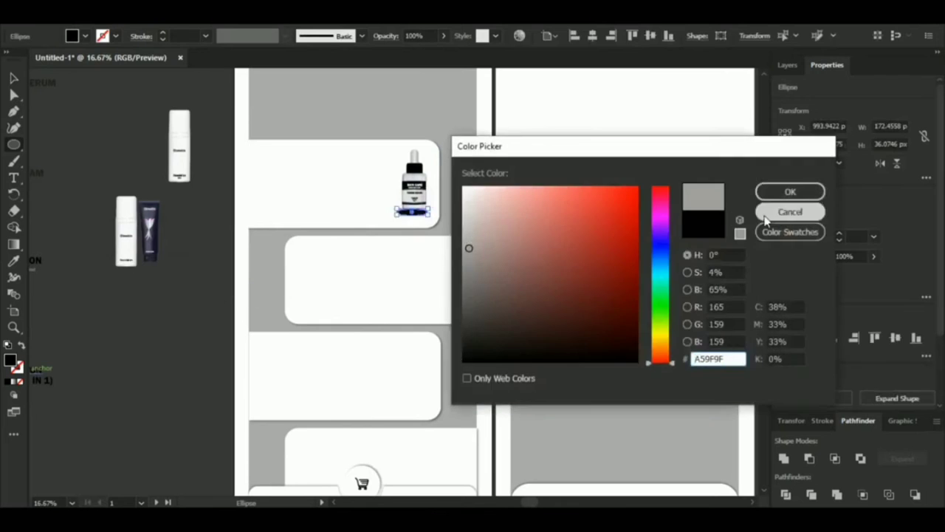
click(784, 192)
Apply a Gaussian Blur with a radius of about 5.7 pixels to the ellipse beneath the serum bottle.
click(213, 19)
click(403, 247)
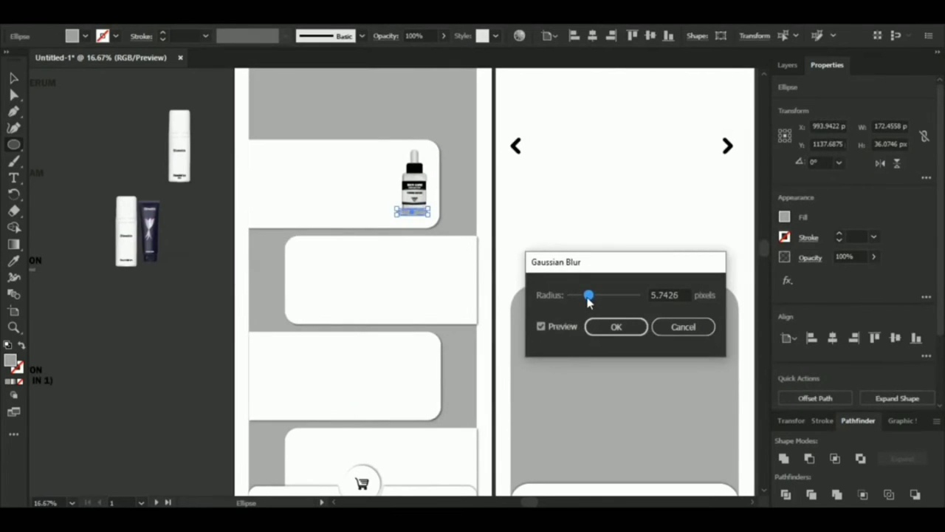
click(616, 326)
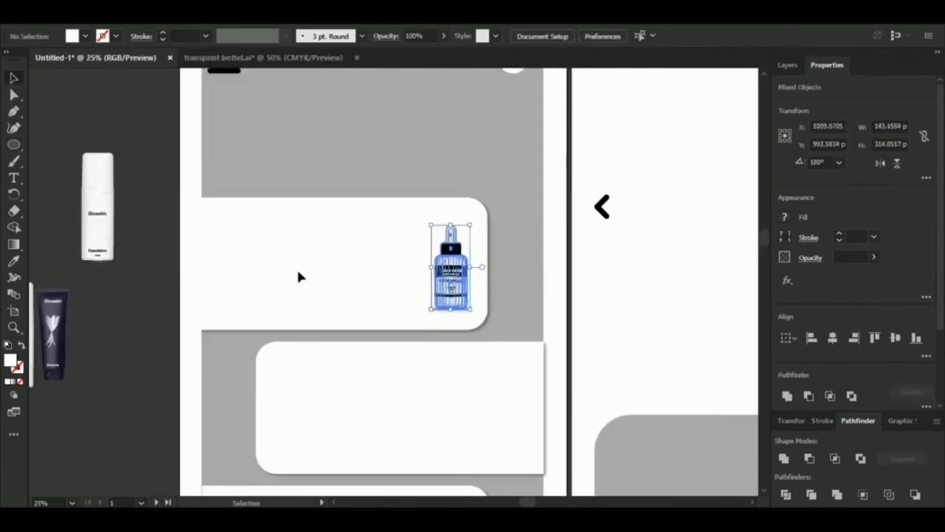
Place the single white foundation bottle at the right end of the third product card.
drag(296, 267, 296, 194)
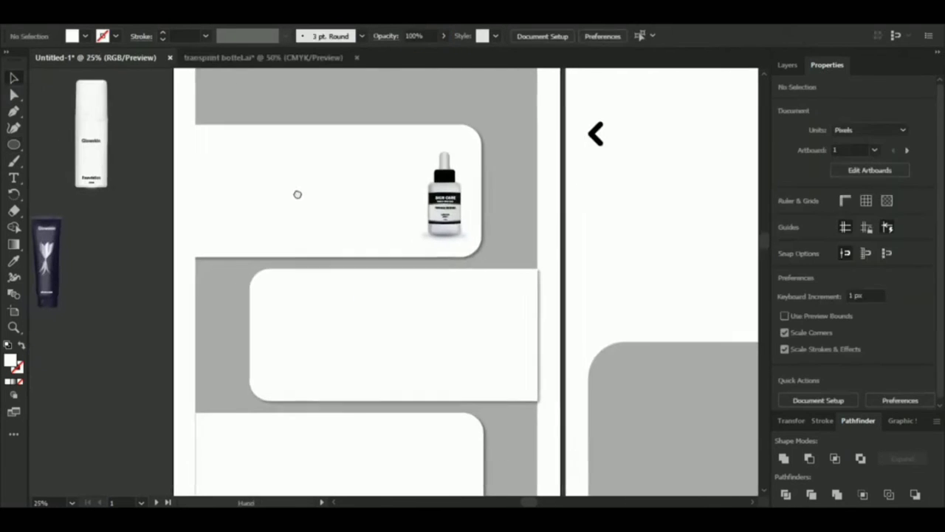
click(100, 129)
drag(66, 74, 117, 184)
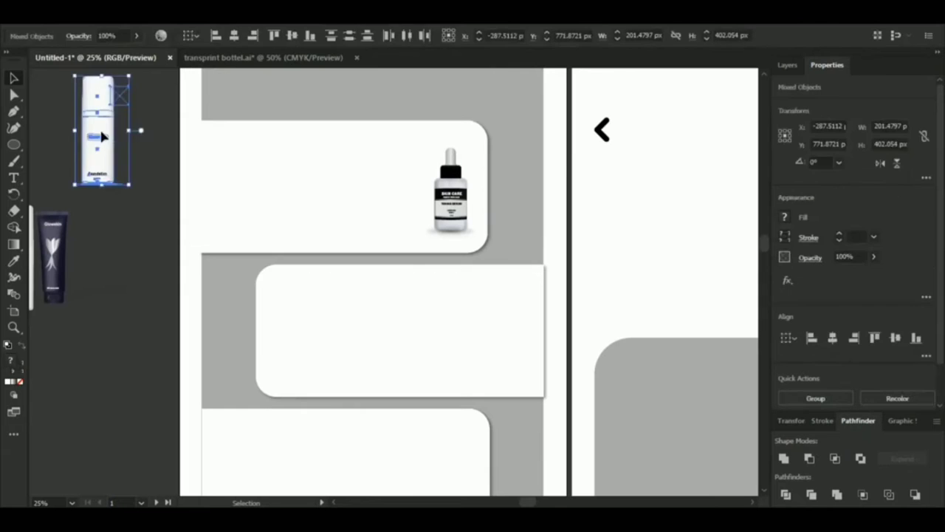
drag(100, 139, 441, 427)
click(481, 424)
Copy the dark blue tube to the right end of the second product card.
drag(211, 283, 274, 255)
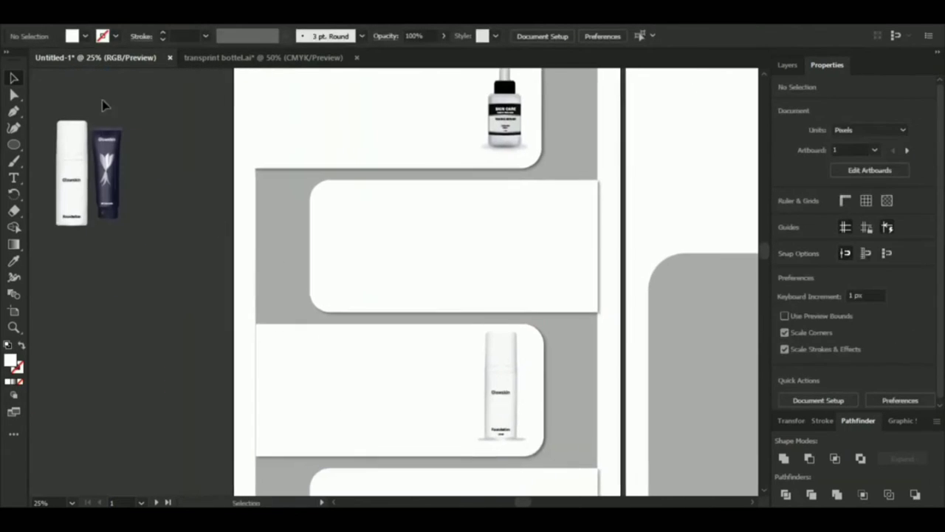
click(106, 175)
drag(106, 176, 566, 259)
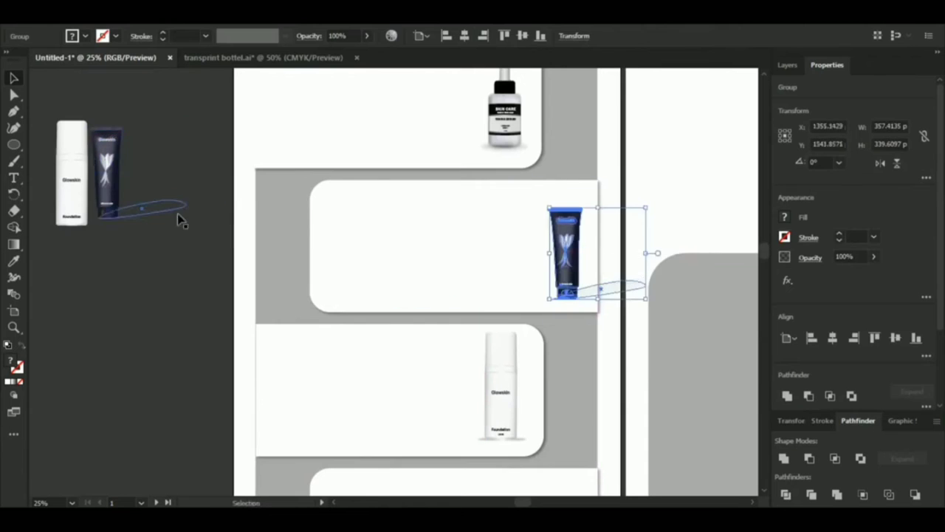
click(177, 214)
Move the foundation bottle and blue tube together onto the fourth product card and arrange them behind the navigation bar.
drag(61, 112, 111, 178)
drag(110, 177, 338, 260)
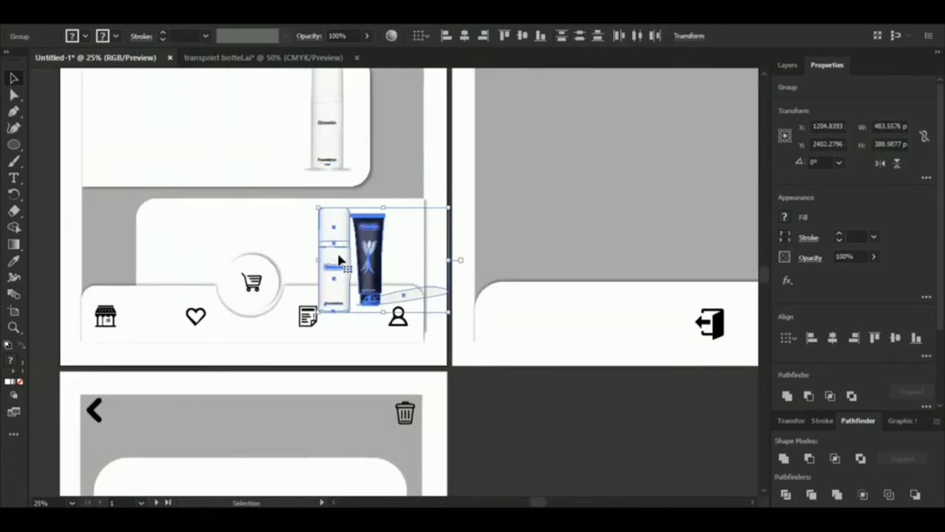
right_click(342, 249)
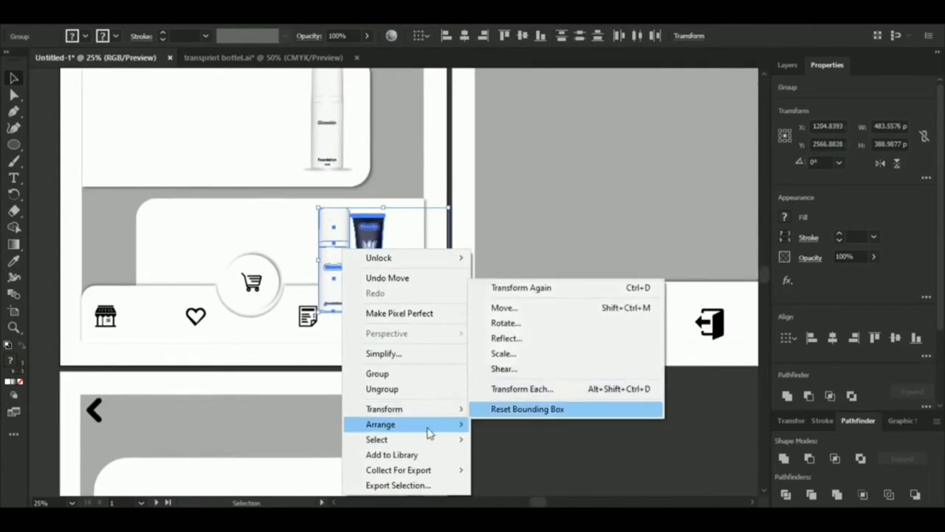
mouse_move(435, 424)
click(517, 455)
key(ctrl+z)
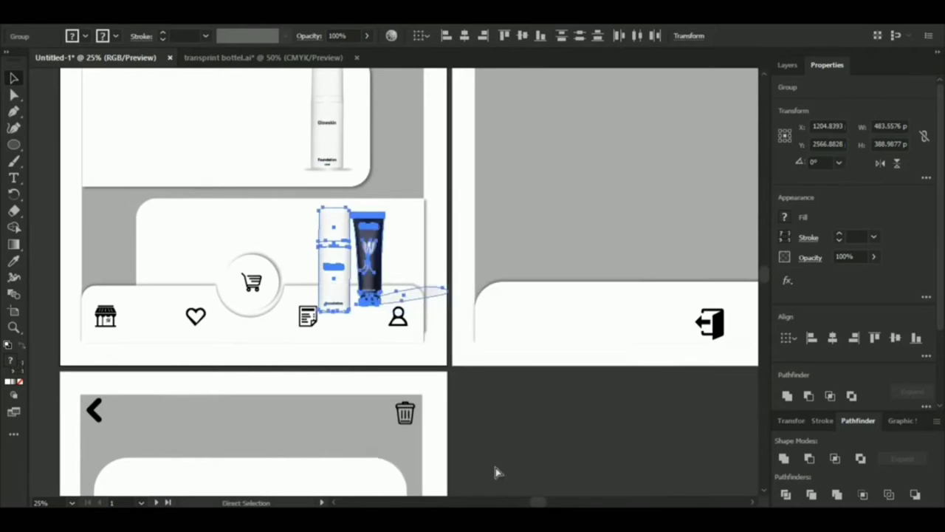
key(ctrl+[)
drag(232, 254, 251, 303)
drag(356, 316, 372, 322)
drag(276, 87, 366, 355)
click(496, 317)
drag(437, 319, 495, 356)
Place the Skin Care Toning Serum text block, with its prices and star rating, on the first product card.
click(106, 153)
drag(130, 156, 542, 233)
drag(142, 94, 331, 499)
drag(244, 220, 443, 224)
drag(446, 228, 118, 244)
click(277, 186)
drag(60, 87, 392, 251)
click(289, 249)
drag(289, 249, 273, 150)
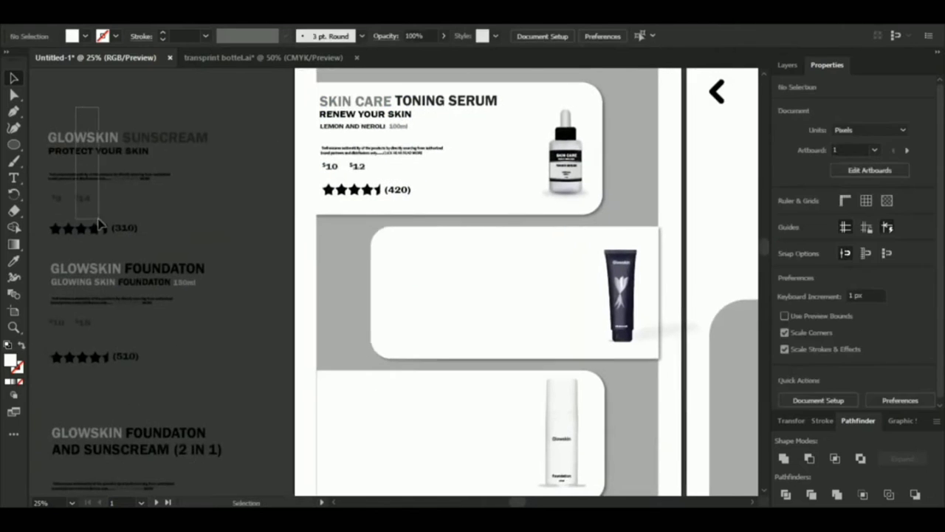
Place the Glowskin Sunscream text block on the second product card and the Glowskin Foundaton text block on the third.
drag(98, 220, 98, 220)
drag(91, 179, 425, 287)
drag(415, 311, 407, 152)
click(63, 148)
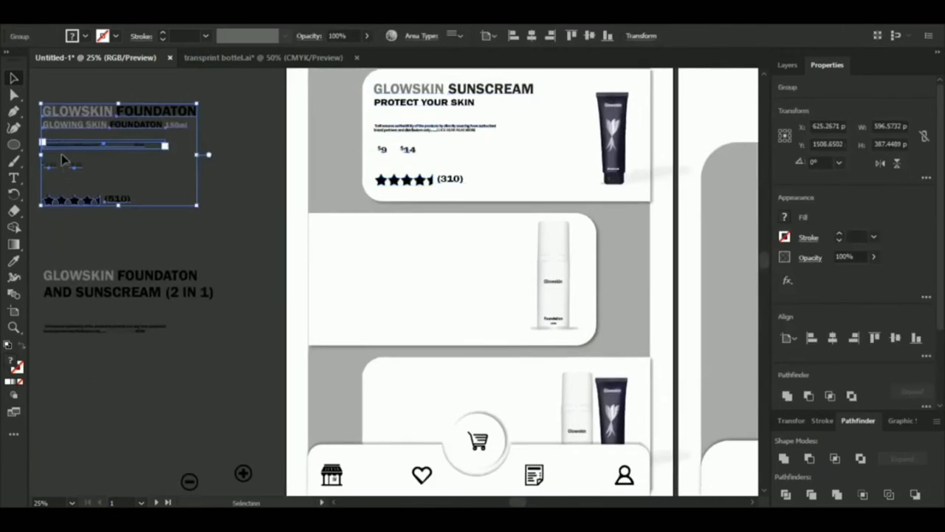
drag(96, 125, 365, 245)
drag(358, 258, 320, 173)
Place the Glowskin Foundaton and Sunscream (2 in 1) text on the fourth product card and arrange it behind the navigation bar.
drag(67, 232, 369, 294)
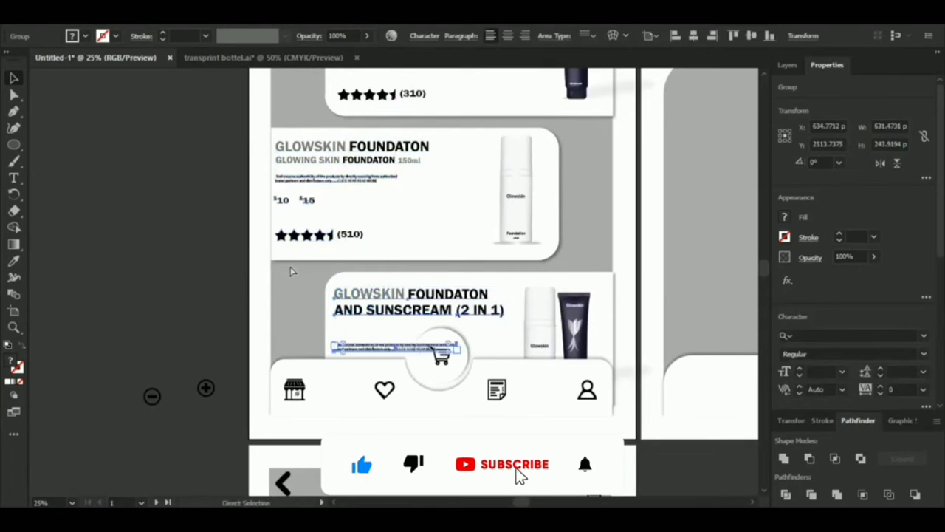
right_click(369, 345)
click(607, 314)
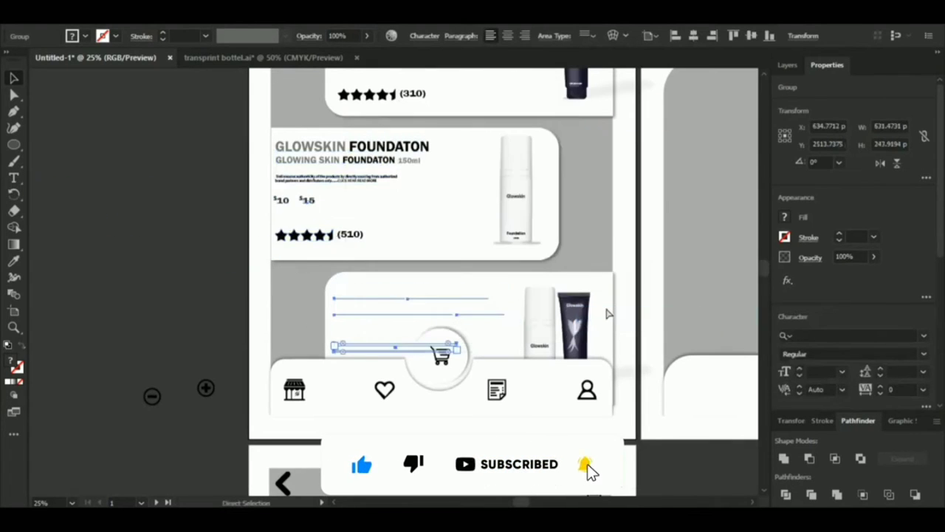
key(ctrl+])
click(194, 232)
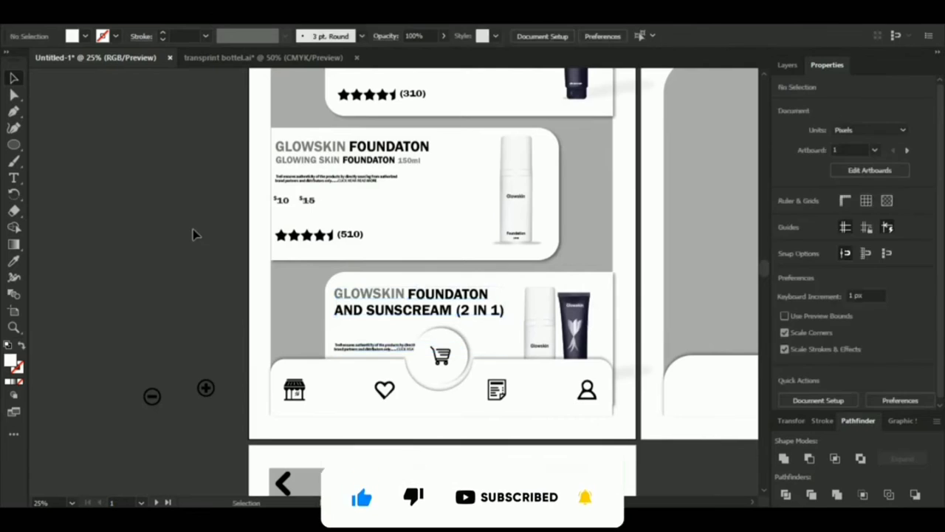
Fill the second screen's grey panel with the lighter grey #BCBBBB and unlock all locked objects.
key(z)
alt+click(412, 230)
alt+click(416, 237)
alt+click(416, 238)
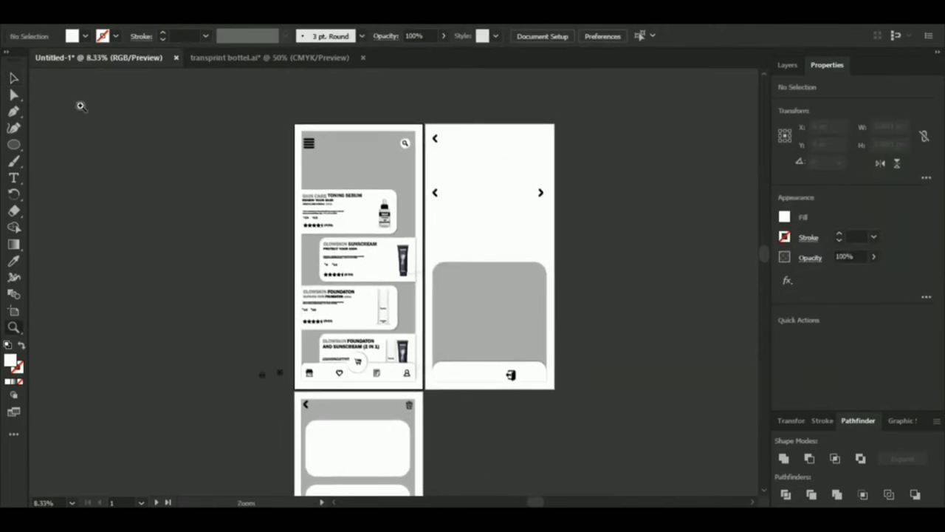
key(v)
click(480, 285)
double_click(10, 360)
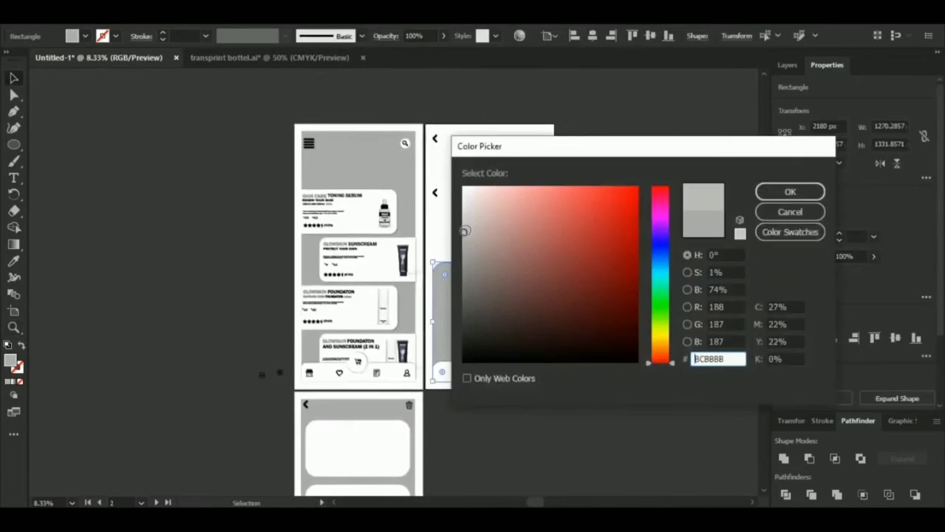
click(784, 194)
click(293, 203)
key(ctrl+alt+2)
Try to apply the second screen's lighter grey to the first and third screens' backgrounds with the Eyedropper.
click(328, 179)
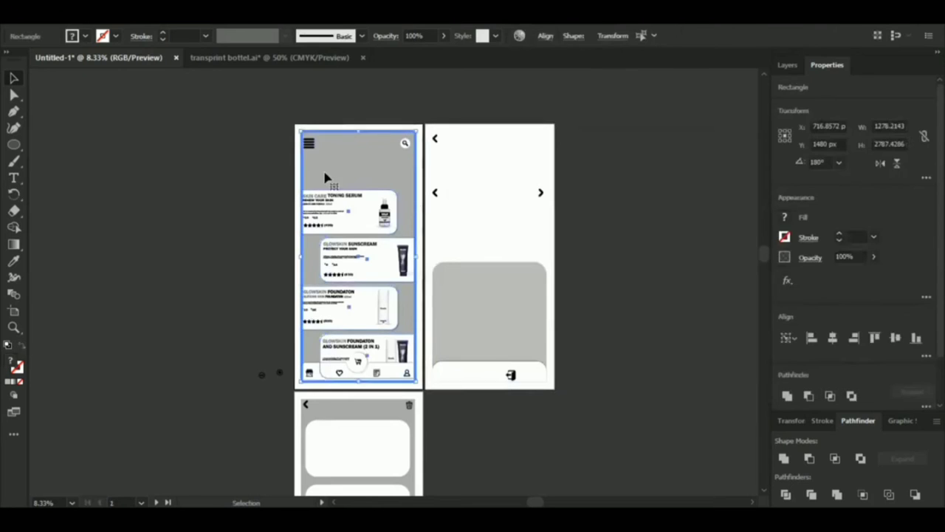
key(i)
click(472, 310)
key(v)
click(341, 414)
click(341, 414)
key(i)
click(441, 328)
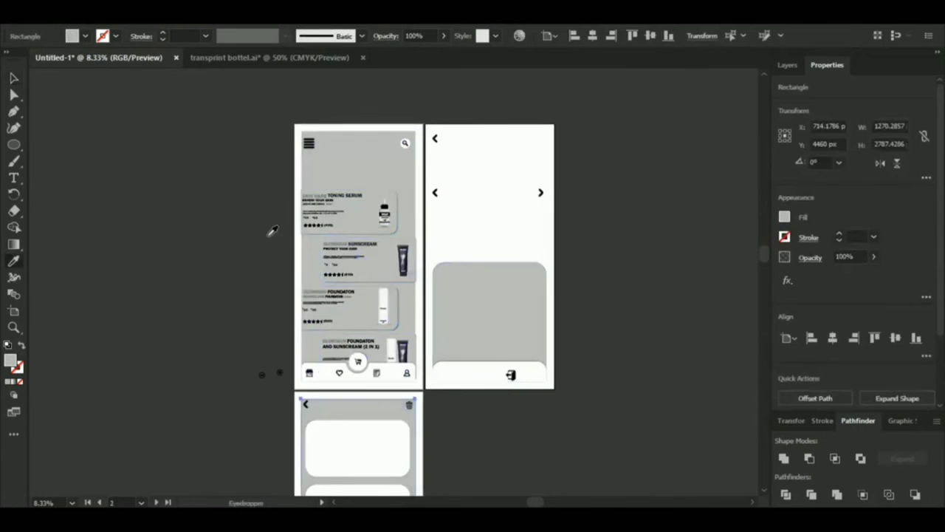
Undo the recolouring of the first screen's background and cards and of the third screen's background.
key(v)
click(348, 181)
key(ctrl+z)
key(ctrl+z)
key(ctrl+z)
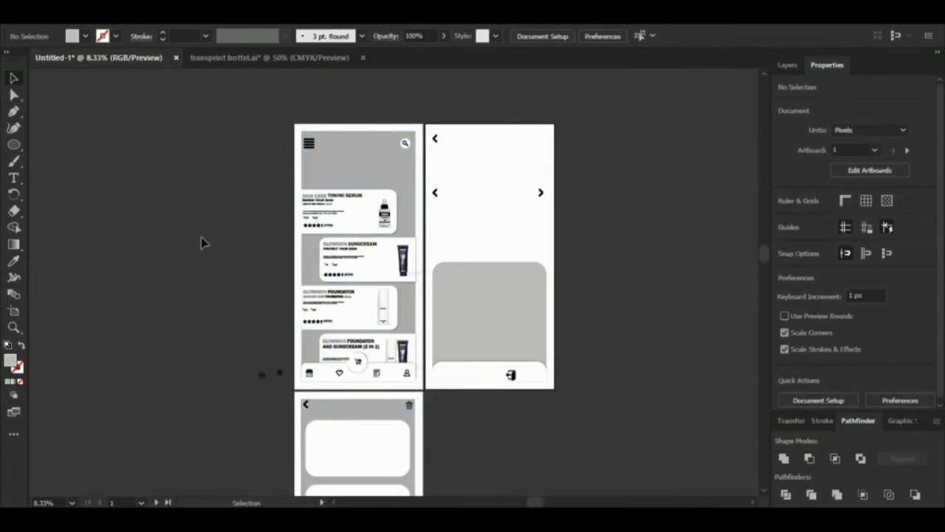
Recolour only the background rectangles of the first and third screens with the lighter grey, using the Eyedropper.
click(344, 158)
right_click(344, 158)
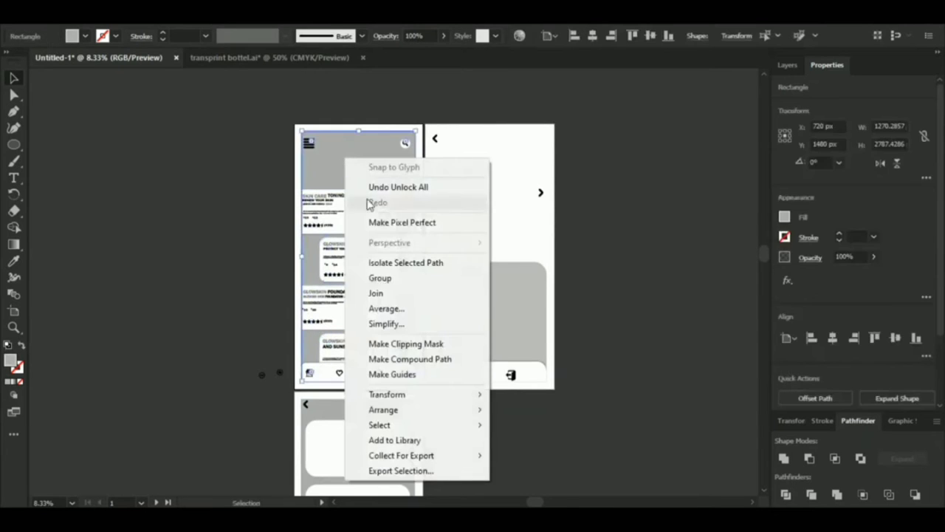
key(Escape)
key(i)
click(468, 284)
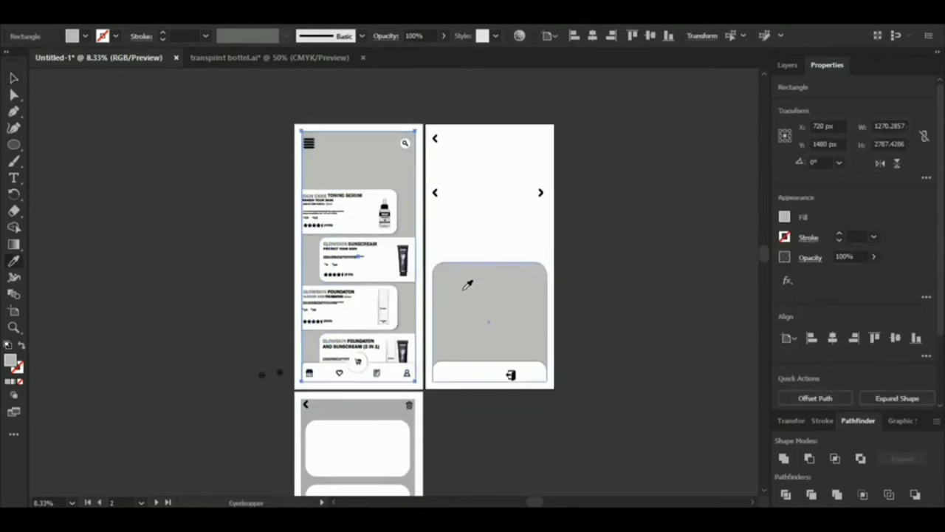
click(261, 304)
click(323, 405)
key(i)
click(373, 155)
key(v)
click(103, 135)
drag(223, 193, 179, 173)
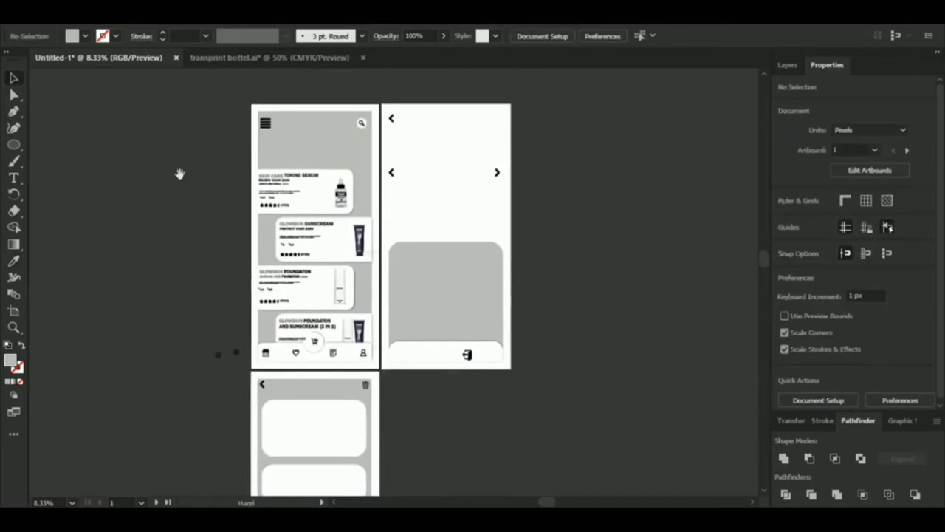
Copy the heart icon to the second screen's upper right corner and align the two carousel arrows on their vertical centres.
drag(394, 300, 500, 125)
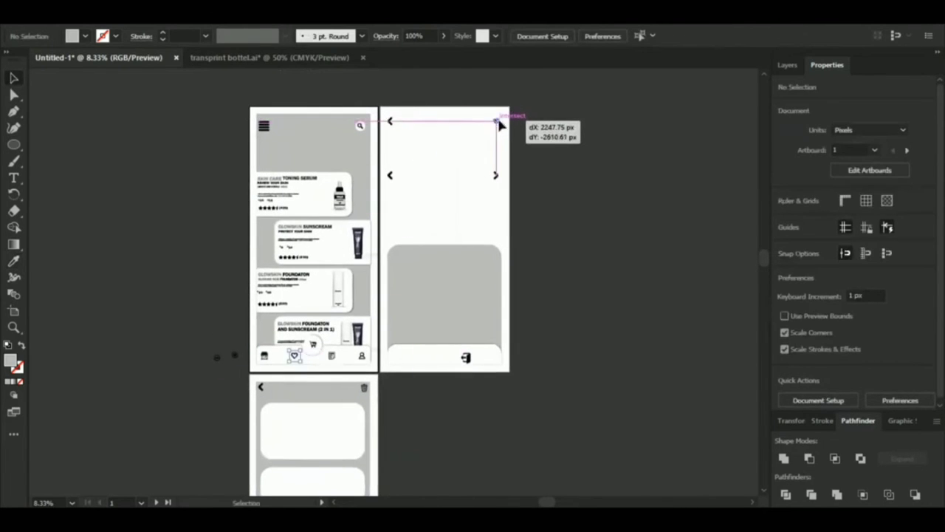
drag(500, 125, 500, 126)
click(421, 199)
click(390, 179)
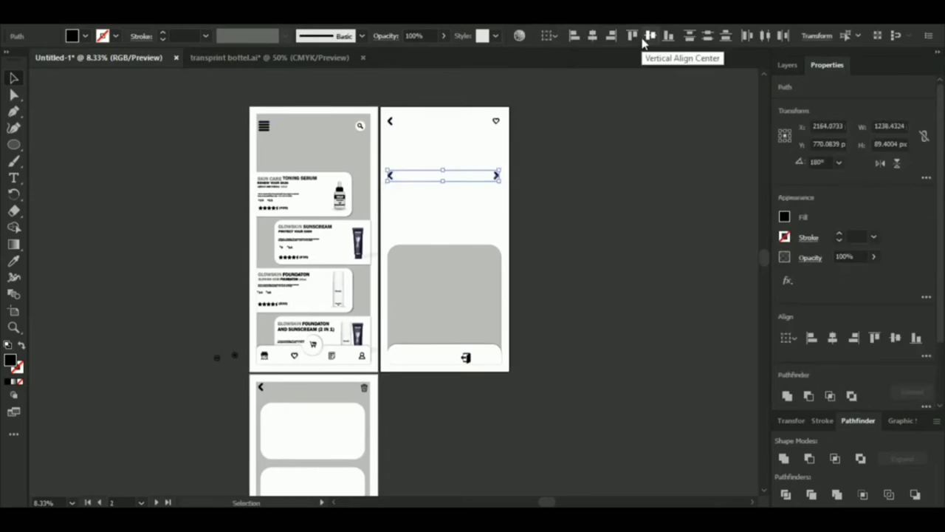
click(647, 38)
click(640, 132)
Lock the white product cards and the grey background rectangle of the first screen.
key(space)
drag(572, 189, 567, 152)
click(330, 155)
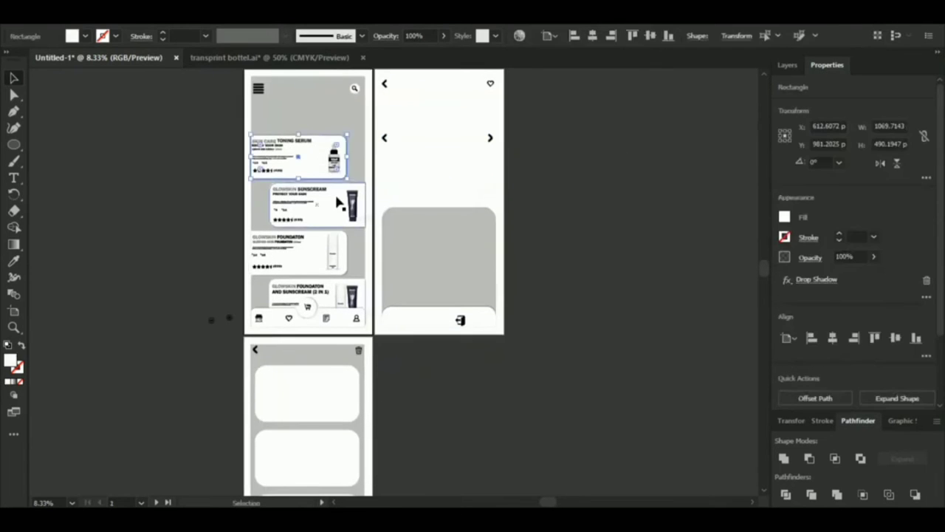
shift+click(336, 198)
shift+click(332, 257)
key(ctrl+2)
click(308, 101)
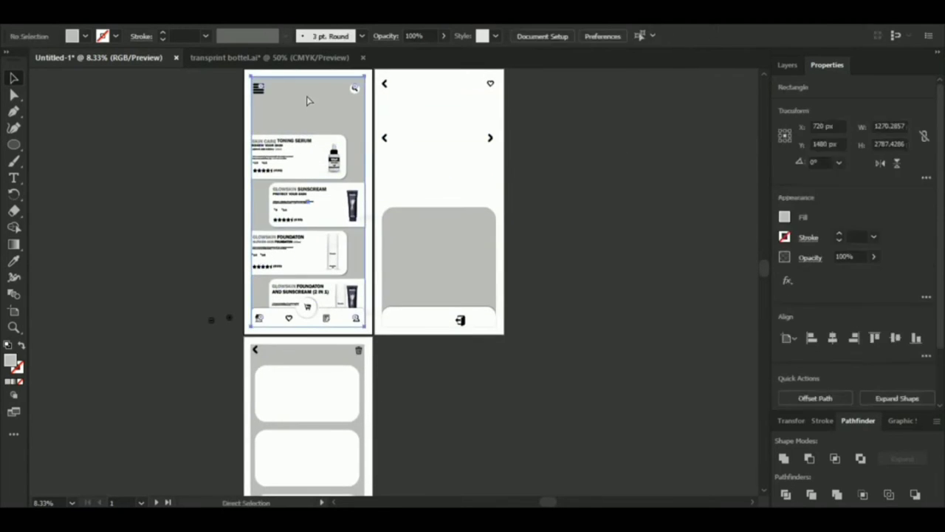
key(ctrl+2)
Place an enlarged copy of the serum bottle between the two carousel arrows on the second screen.
drag(321, 141, 437, 161)
click(182, 148)
drag(398, 137, 390, 158)
Group the two carousel arrows beside the large serum bottle and shift them slightly down.
click(377, 159)
shift+click(484, 160)
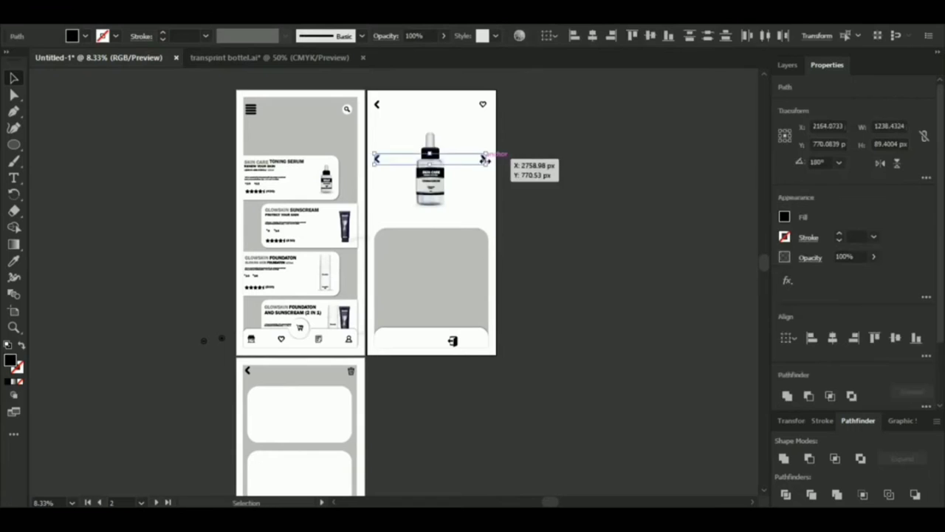
click(401, 174)
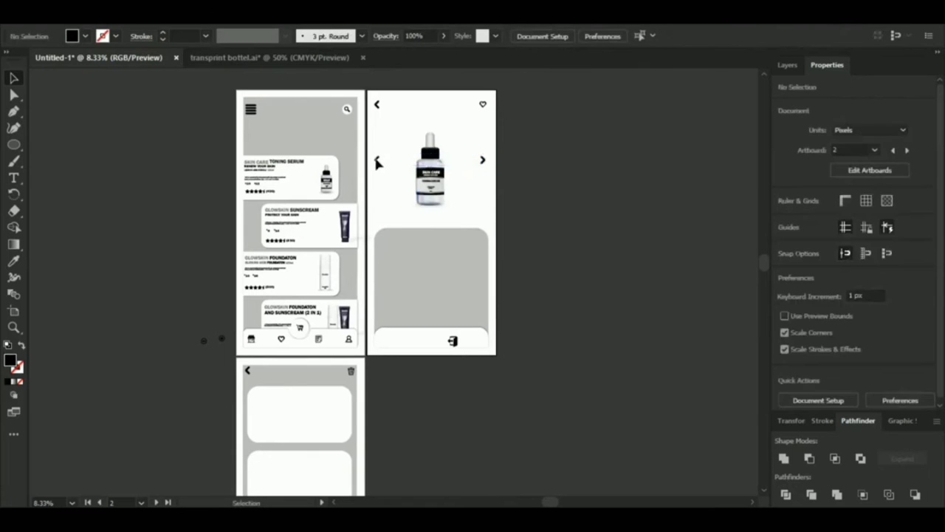
click(377, 160)
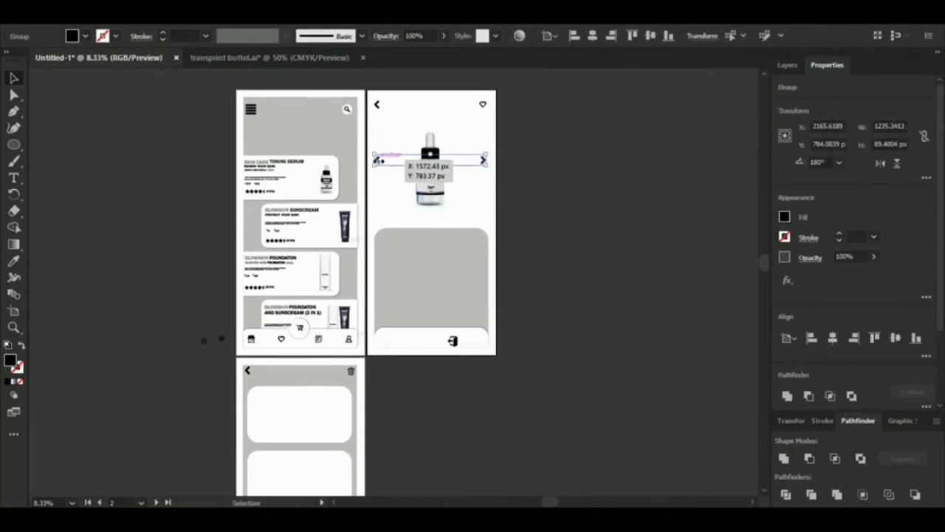
click(211, 135)
Draw a black circle about 37 px across below the large serum bottle and copy it about 516 px to the right.
click(13, 145)
scroll(391, 211, up, 2)
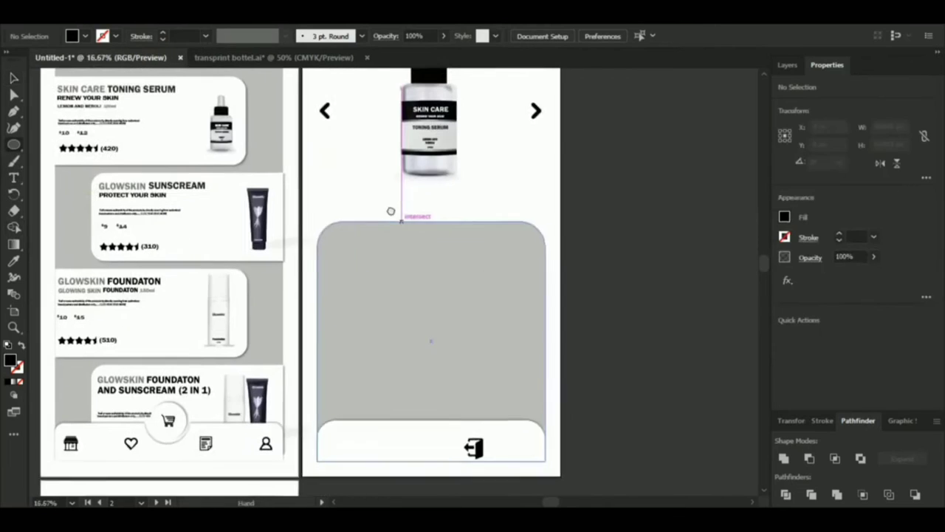
drag(363, 217, 454, 221)
key(v)
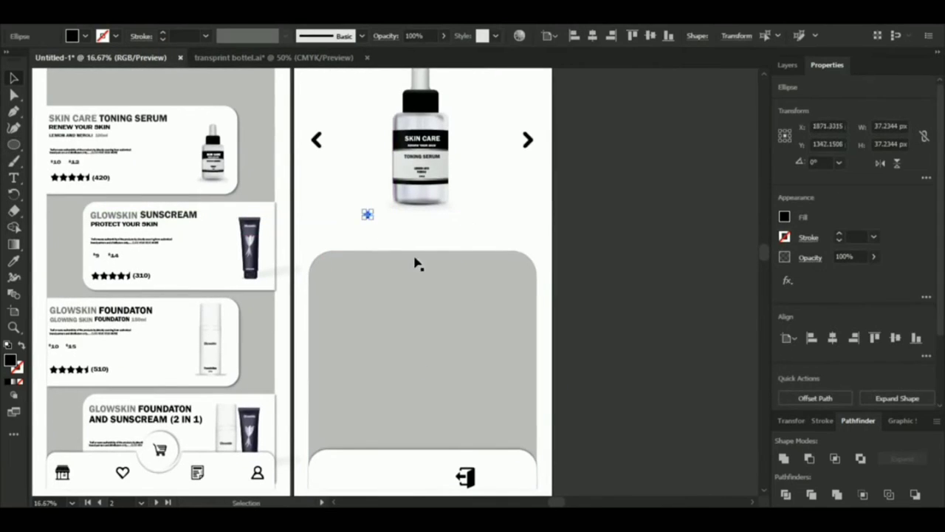
drag(367, 216, 461, 216)
Fill the copied circle below the serum bottle with a light grey.
double_click(10, 360)
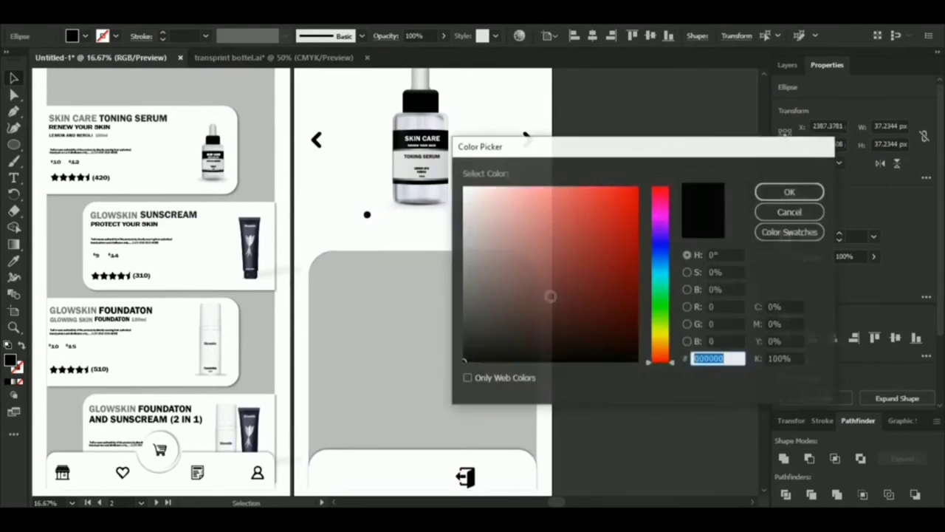
click(469, 211)
click(788, 192)
click(359, 214)
Blend the black and light grey circles using Specified Steps, with four intermediate dots between them.
click(11, 296)
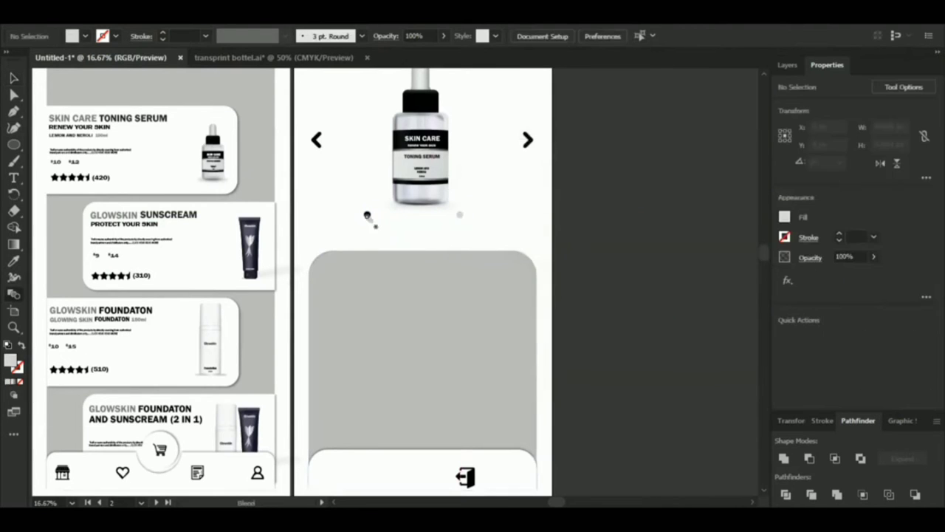
click(464, 218)
double_click(11, 295)
click(465, 226)
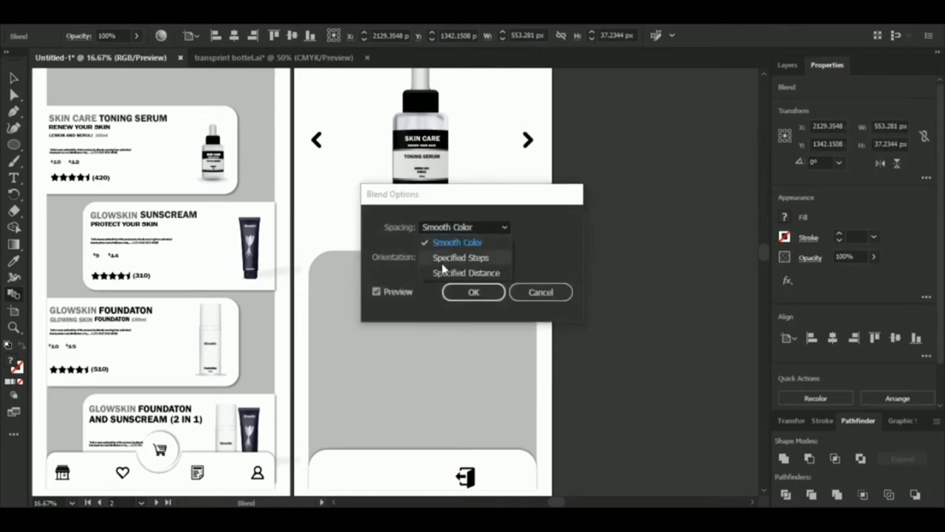
click(464, 258)
click(474, 296)
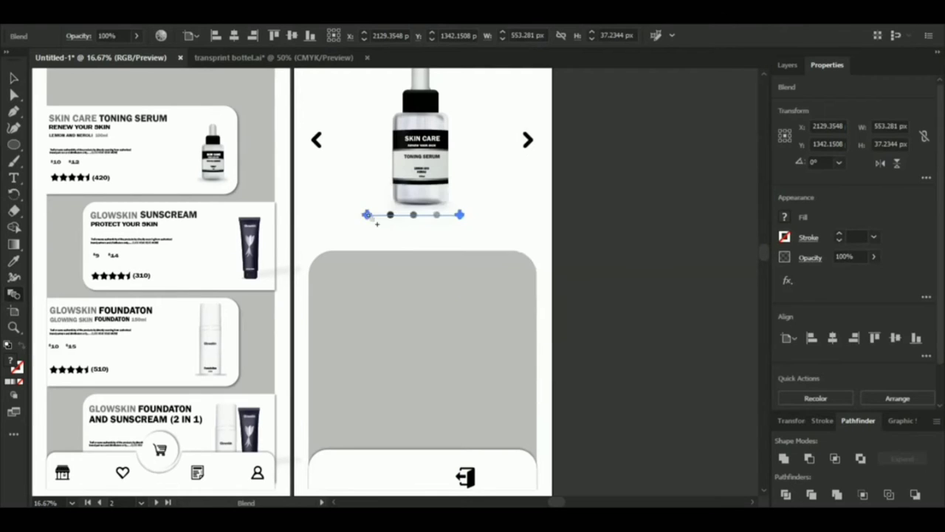
double_click(12, 293)
click(474, 292)
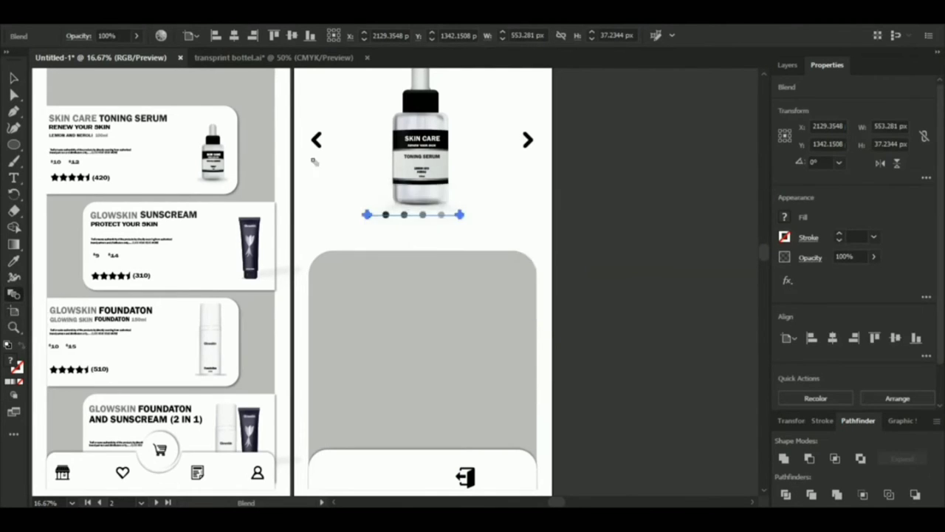
Centre the dot row horizontally on the second screen, about 60 px lower, and scale it down.
click(325, 181)
click(387, 217)
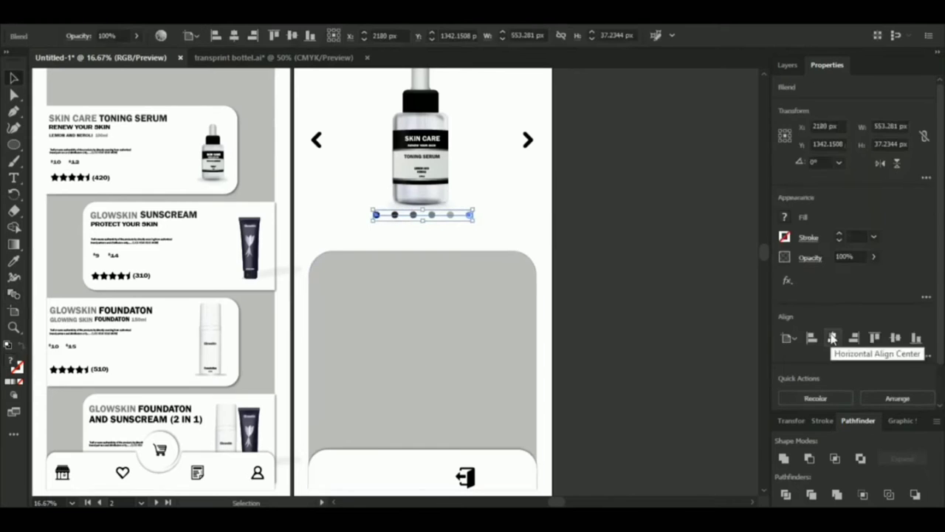
drag(416, 216, 415, 227)
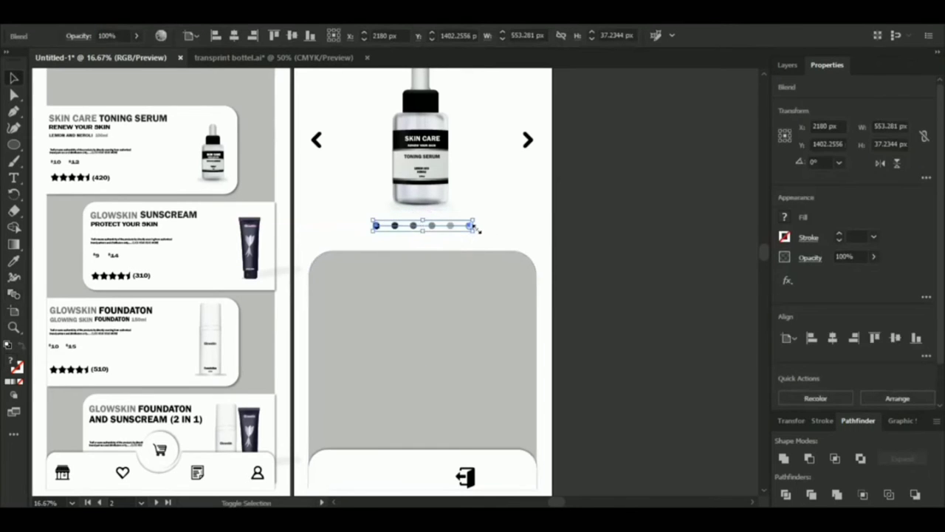
drag(473, 230, 452, 229)
click(604, 236)
Move the toning serum text block from the first card onto the second screen's grey panel and enlarge it.
drag(639, 227, 656, 194)
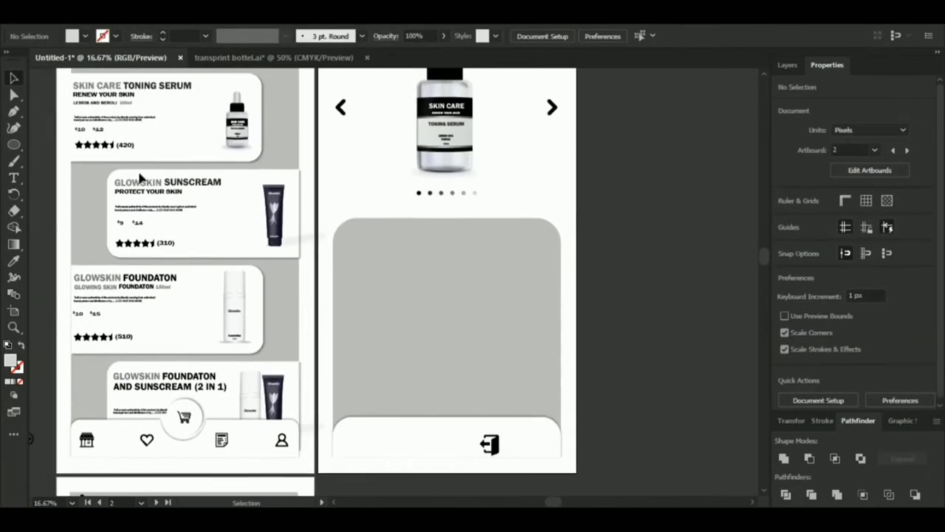
drag(98, 150, 370, 306)
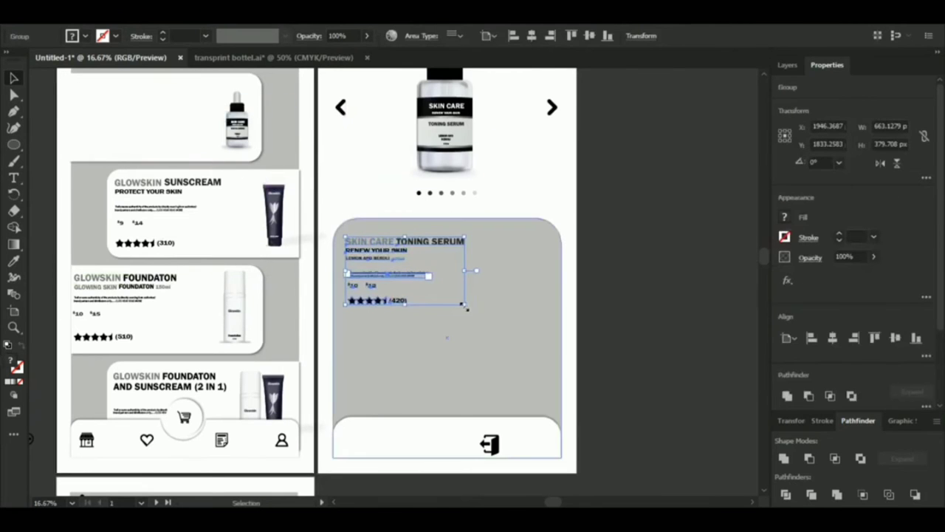
drag(460, 306, 536, 370)
drag(386, 246, 389, 275)
click(431, 213)
Move the star rating row with its (420) count to the upper right corner of the second screen's grey panel.
click(353, 369)
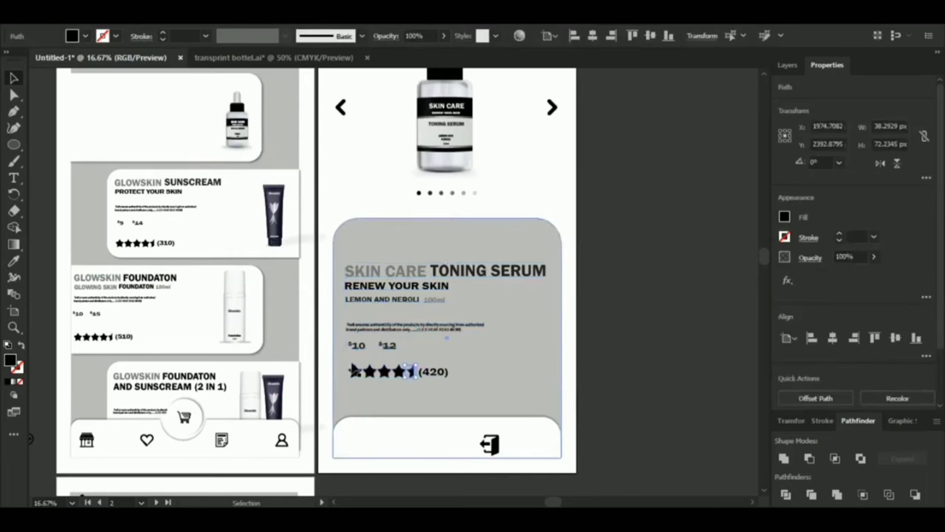
key(ctrl+2)
drag(344, 380, 424, 367)
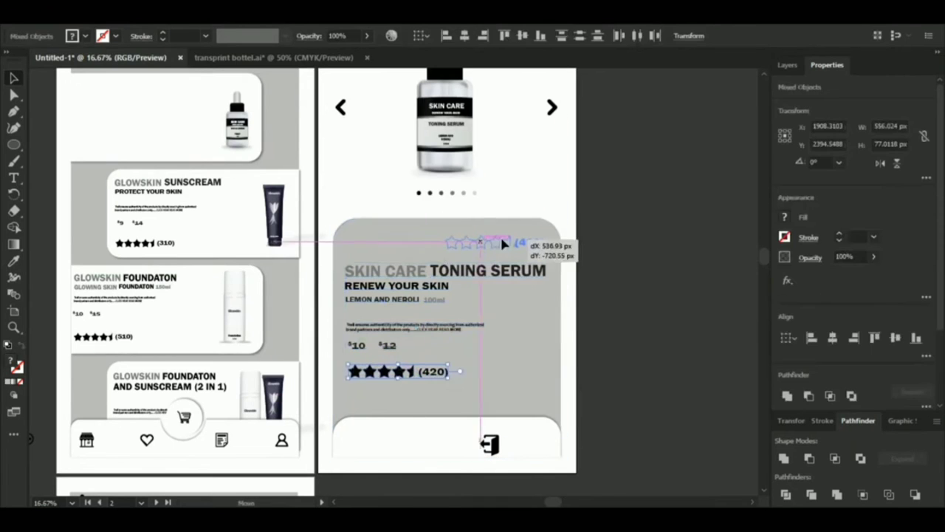
drag(507, 232, 507, 235)
click(578, 192)
drag(450, 225, 549, 241)
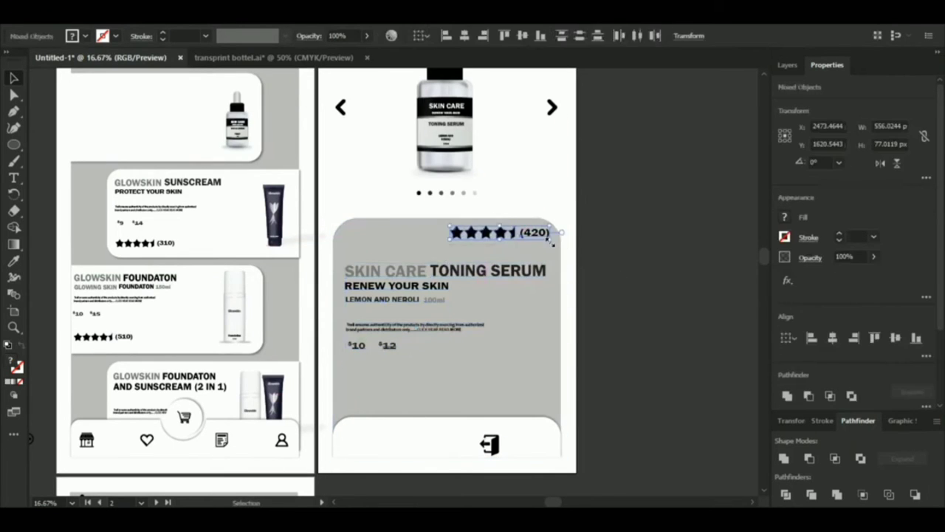
Enlarge the description text frame on the grey panel and set its font size to 48 pt.
click(327, 284)
click(385, 340)
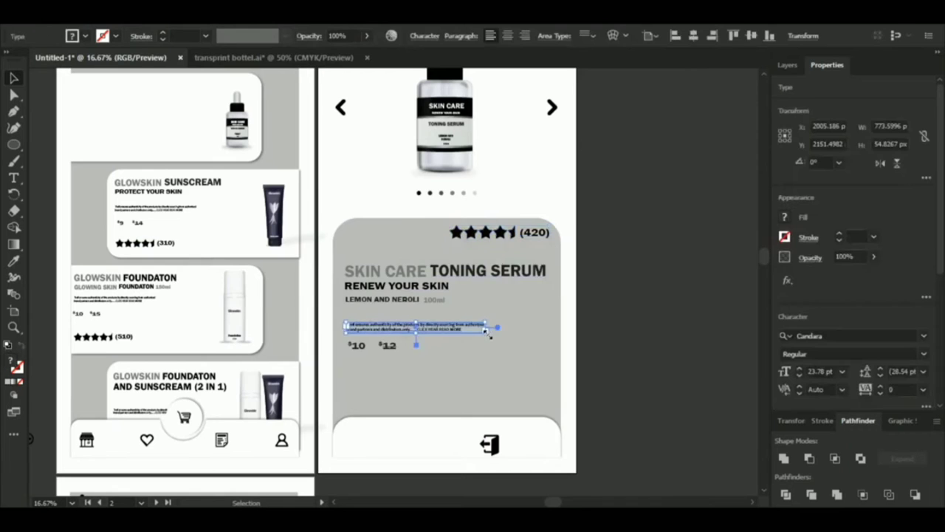
drag(501, 349, 555, 358)
double_click(407, 332)
drag(414, 330, 347, 318)
click(684, 35)
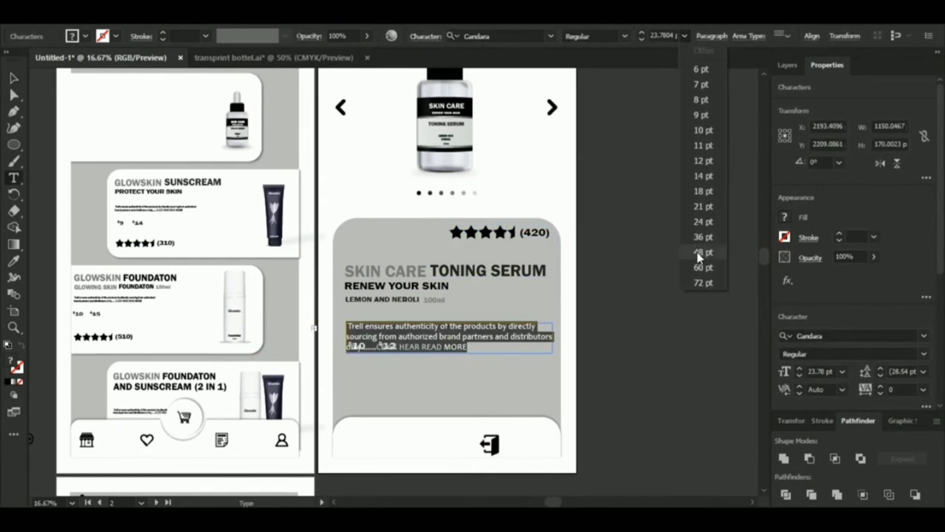
click(698, 257)
Remove the trailing "CLICK HEAR READ MORE" wording from the description text.
drag(468, 347, 399, 443)
key(BackSpace)
key(Escape)
click(433, 361)
key(ctrl+z)
Move the $10 and $12 prices down onto the white bottom bar and raise the description beneath the scent line.
click(387, 358)
click(385, 346)
click(366, 357)
drag(362, 351, 371, 439)
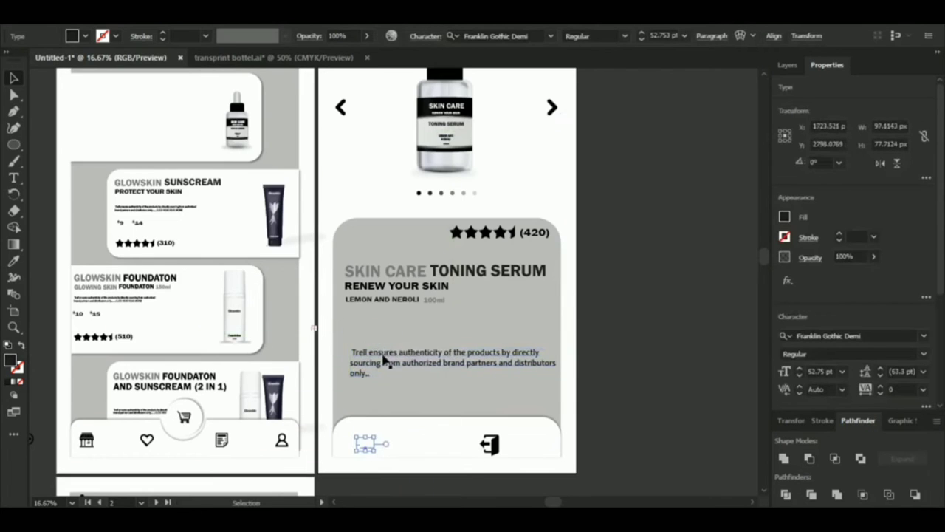
drag(384, 360, 378, 330)
Lock the second screen's white bottom bar and bring the price texts in front of it.
drag(420, 382, 408, 314)
click(426, 379)
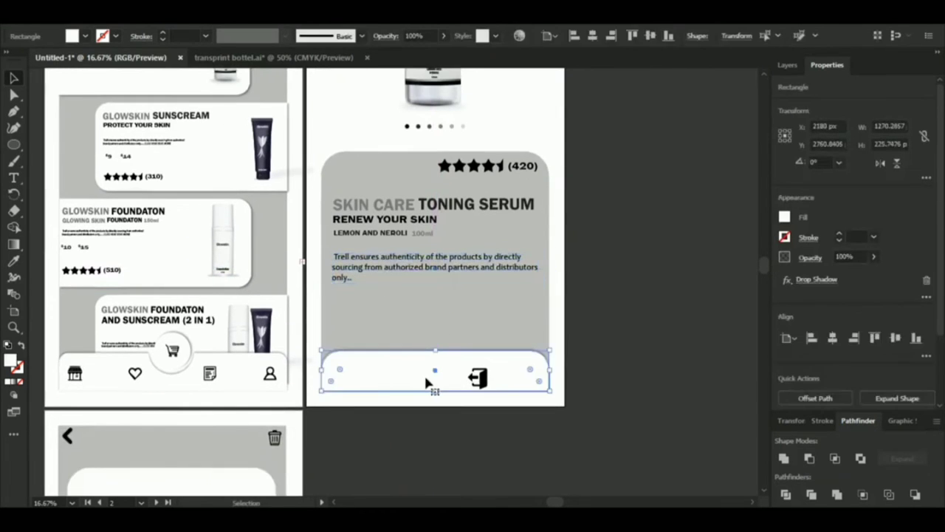
key(ctrl+2)
drag(380, 395, 381, 395)
right_click(381, 395)
mouse_move(436, 315)
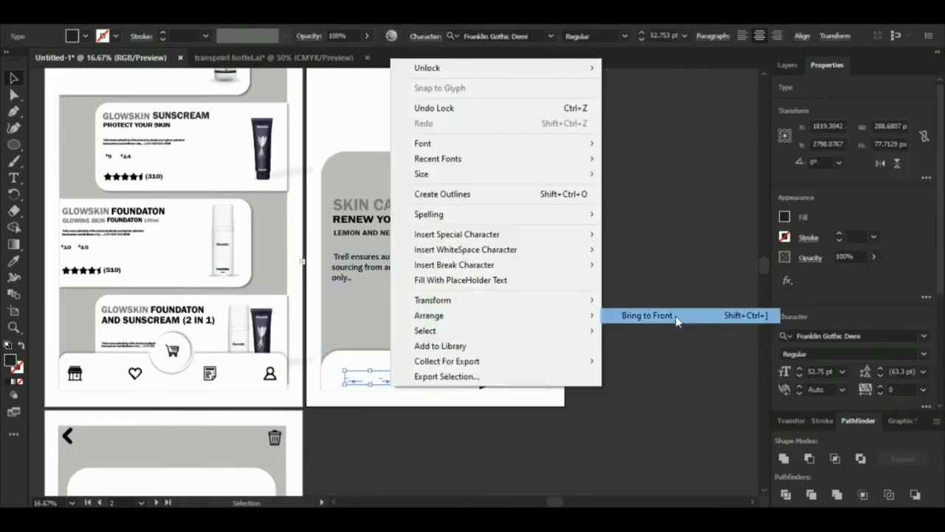
click(654, 315)
Enlarge the $10 and $12 prices and position them at the left end of the white bottom bar.
drag(336, 359, 333, 361)
key(ctrl+a)
key(ctrl+z)
mouse_move(400, 381)
mouse_down()
mouse_move(455, 405)
mouse_move(409, 380)
mouse_move(386, 382)
mouse_up()
click(387, 374)
click(304, 367)
Create a pill-shaped button about 468 by 160 px on the bottom bar, filled with the panel's grey.
drag(9, 151, 60, 142)
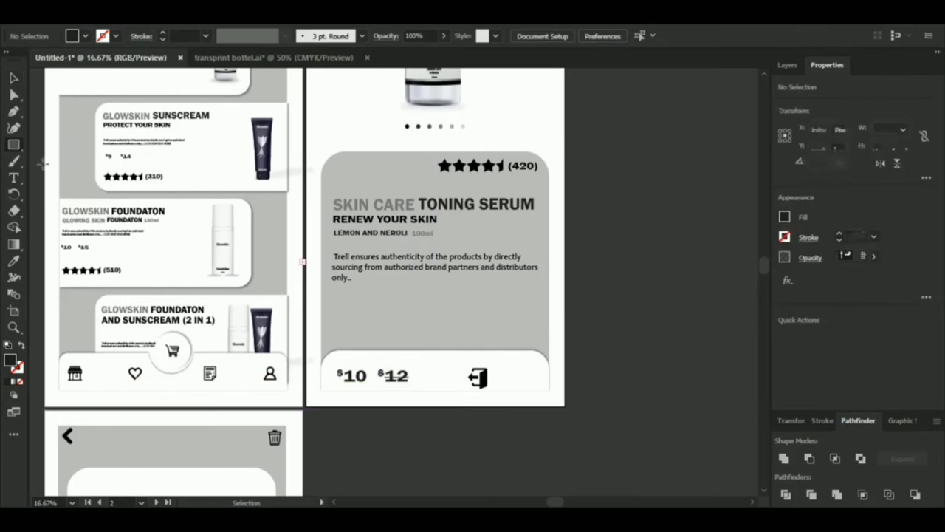
drag(446, 362, 531, 391)
key(i)
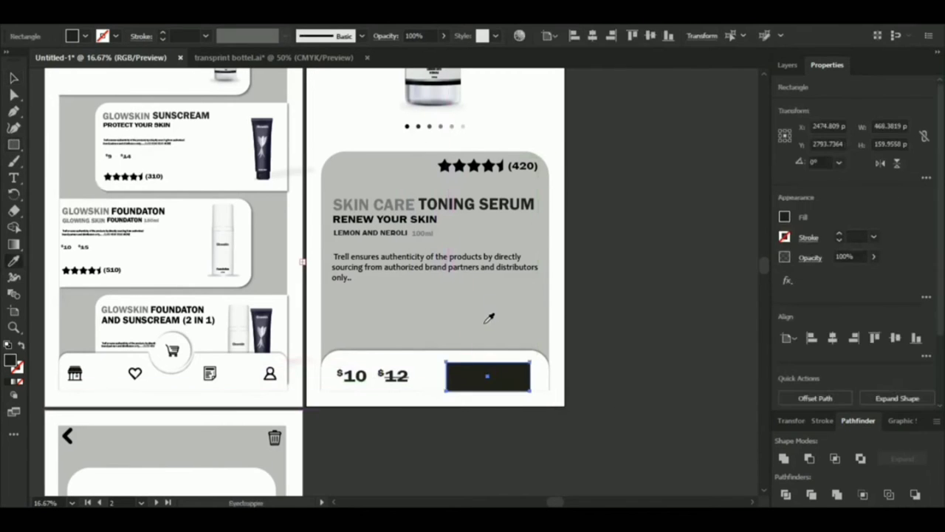
click(490, 319)
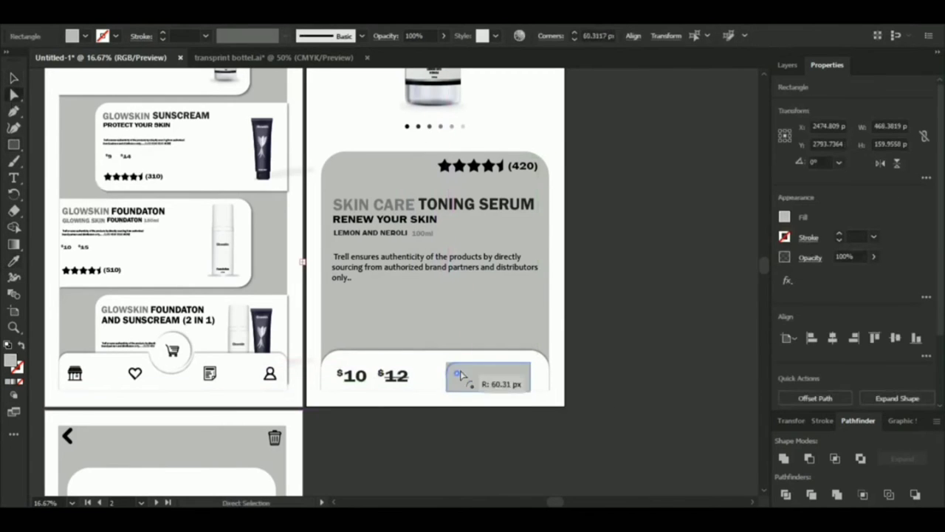
click(12, 79)
click(304, 266)
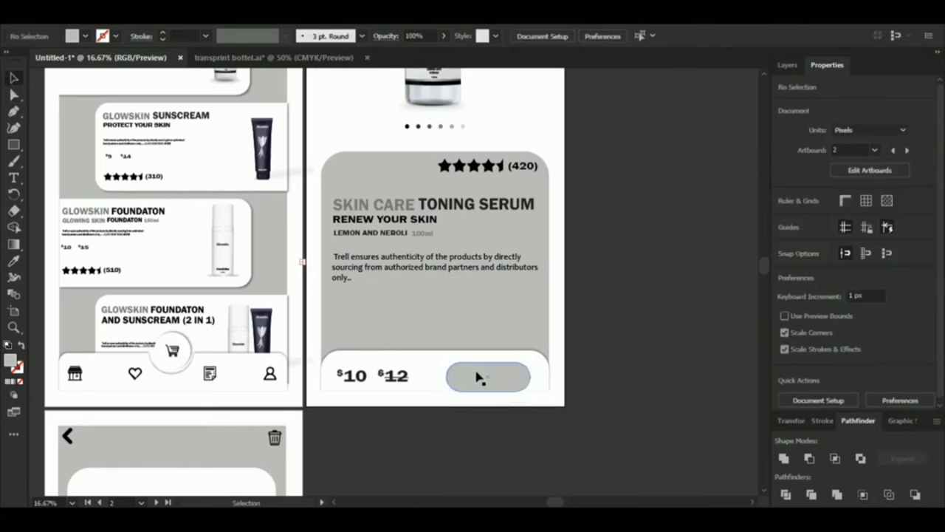
Reduce the grey pill button's height to about 138 px.
click(478, 374)
drag(488, 362, 489, 365)
drag(494, 382, 493, 377)
Bring the exit icon to the front, scale it down and centre it vertically in the grey button.
click(477, 393)
right_click(480, 388)
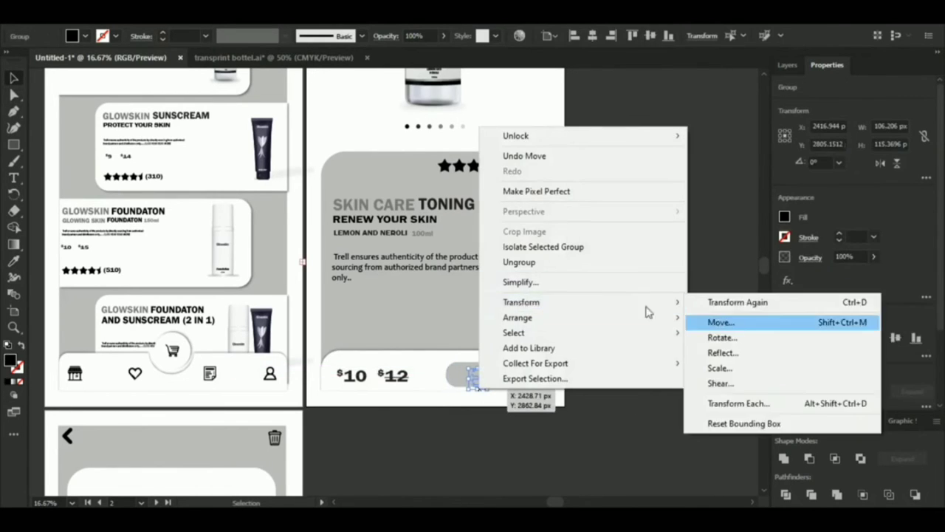
mouse_move(545, 317)
click(731, 317)
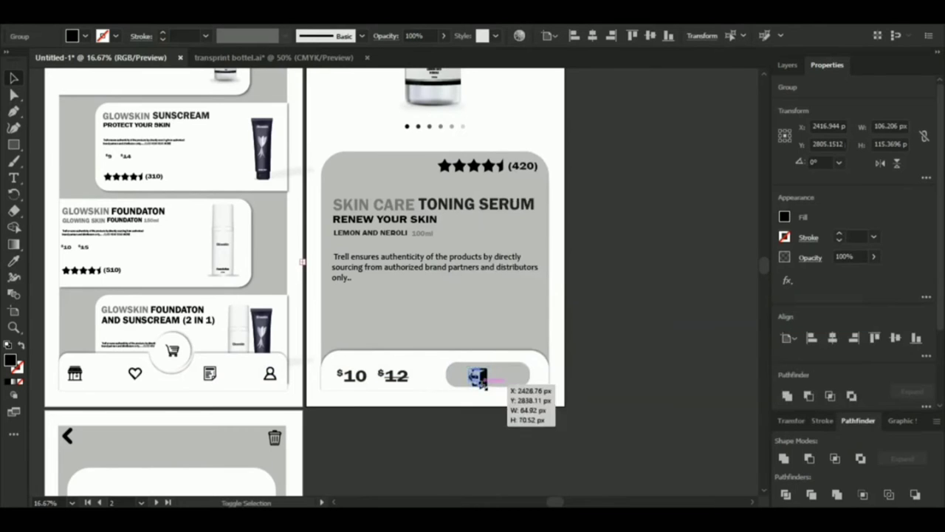
drag(474, 380, 465, 377)
click(484, 393)
click(489, 371)
shift+click(468, 373)
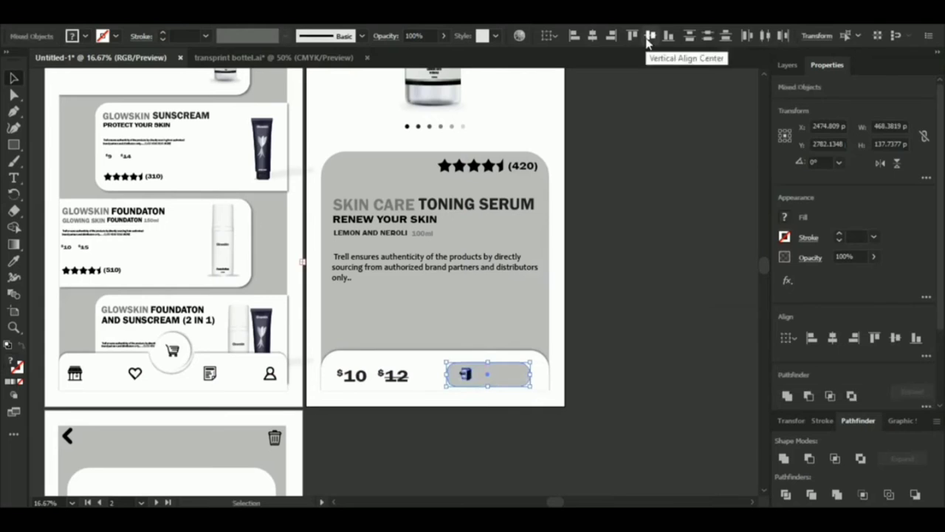
click(682, 237)
Remove the exit icon from the grey button and discard the placeholder text.
key(t)
click(527, 443)
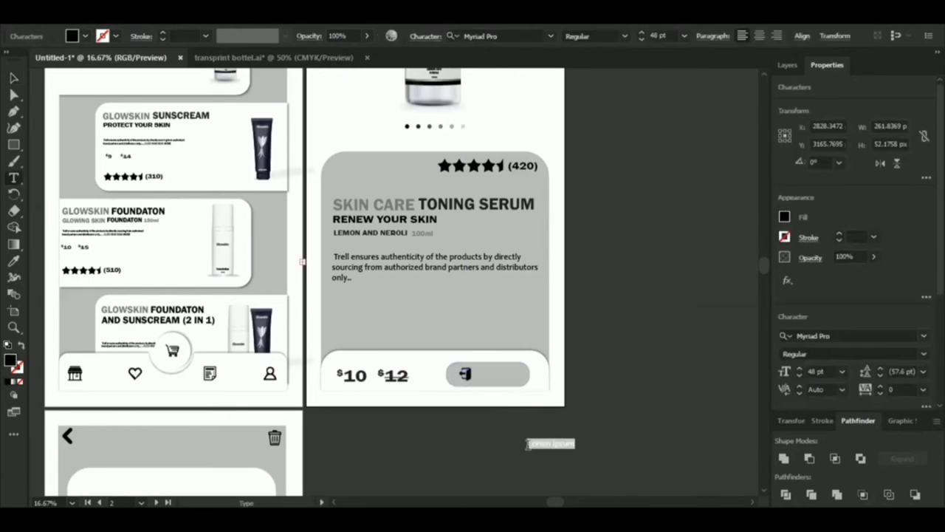
key(Escape)
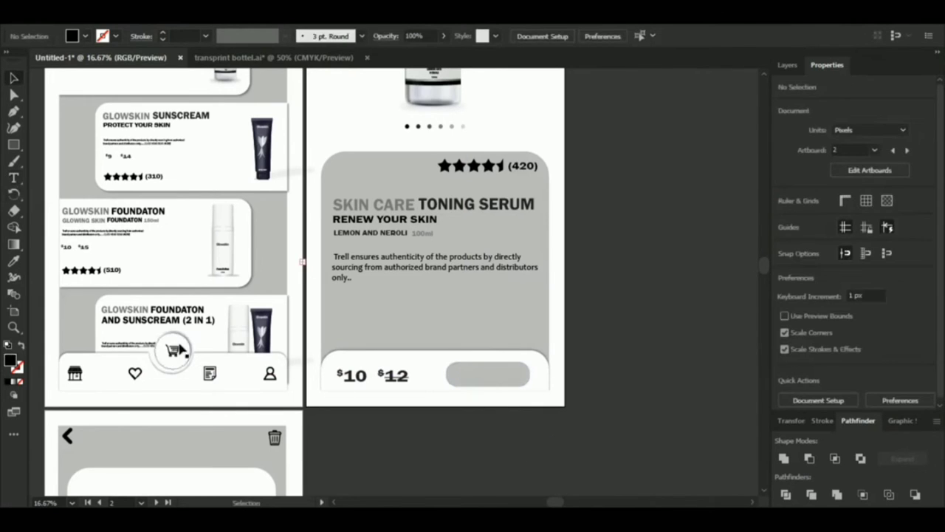
Copy the cart icon from the first screen's navigation bar onto the grey button and bring it to the front.
drag(180, 350, 275, 355)
drag(461, 378, 461, 378)
click(468, 422)
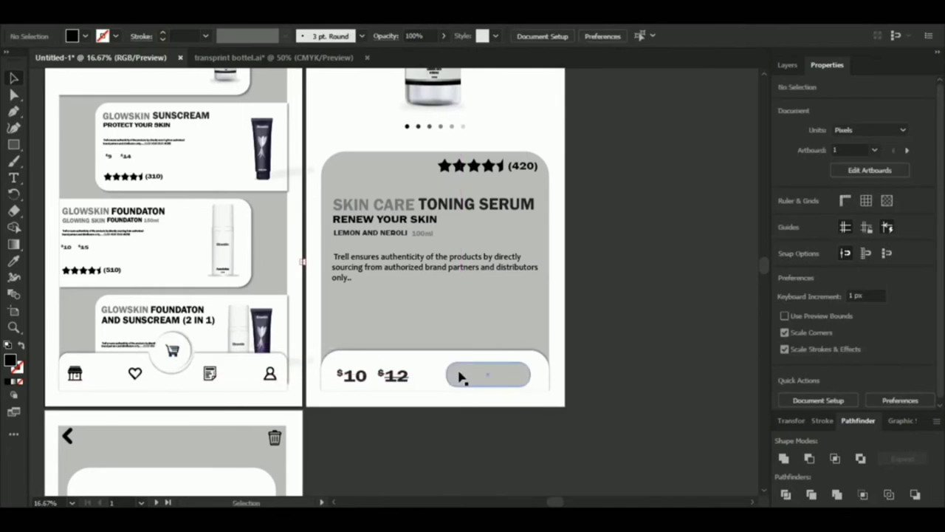
drag(171, 350, 462, 375)
right_click(467, 376)
mouse_move(544, 305)
click(710, 304)
Centre the copied cart icon vertically with the grey button.
shift+click(522, 382)
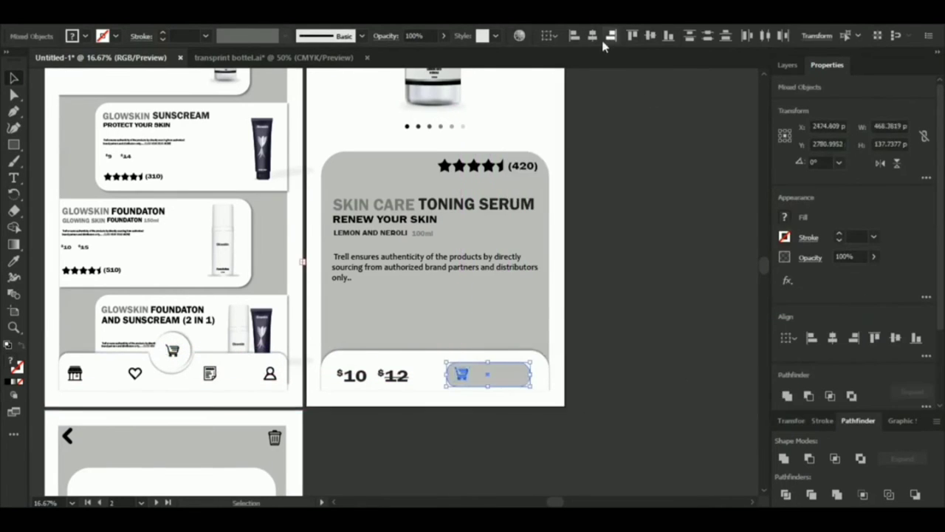
click(647, 36)
click(602, 170)
Add an enlarged "Add To Cart" label beside the cart icon on the grey button.
click(453, 435)
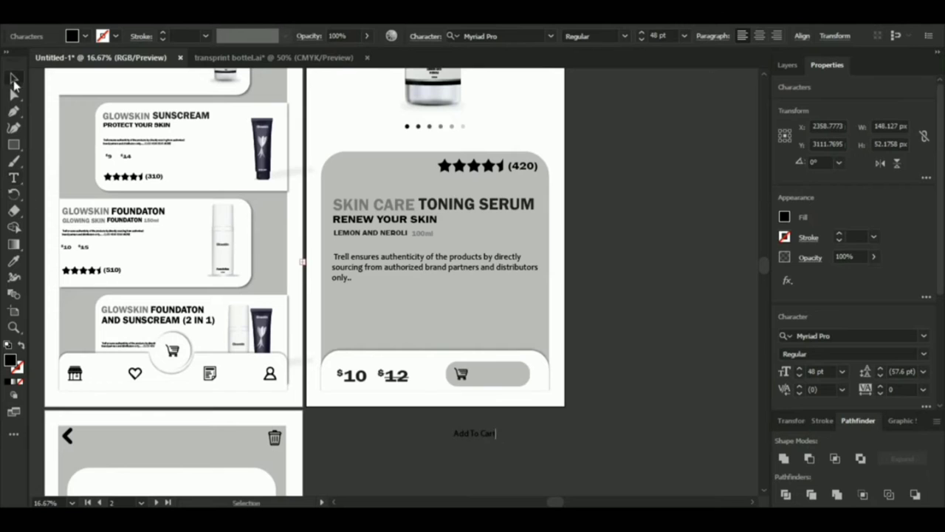
drag(463, 436, 492, 378)
click(476, 448)
Shift the title texts, description and star rating slightly lower on the grey panel and save the document.
drag(428, 172, 482, 338)
click(484, 325)
click(567, 277)
drag(495, 254, 474, 258)
key(ctrl+s)
click(447, 379)
drag(564, 220, 565, 229)
Lower the grey panel's top edge slightly on the second screen.
click(476, 203)
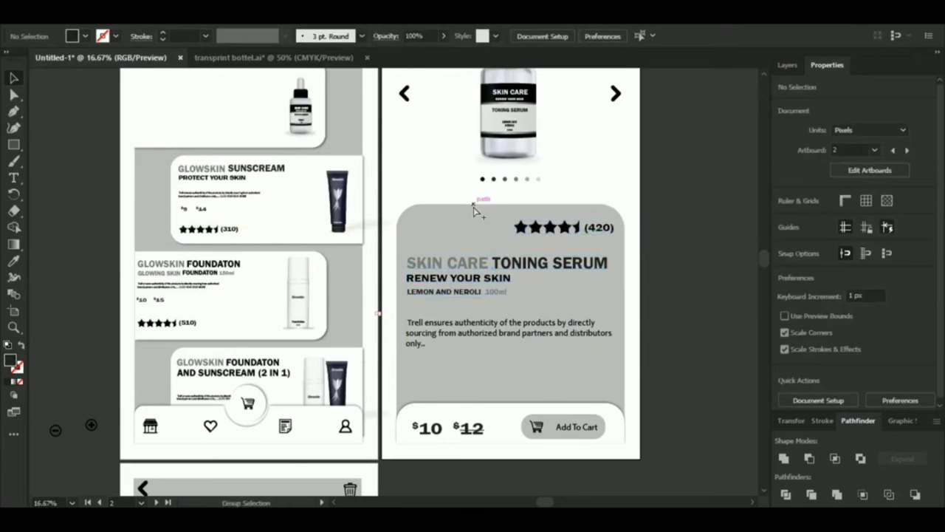
click(475, 209)
drag(509, 205, 509, 210)
click(623, 143)
drag(622, 144, 615, 193)
Lock the grey background rectangle of the first screen.
drag(529, 276, 577, 68)
drag(349, 454, 441, 376)
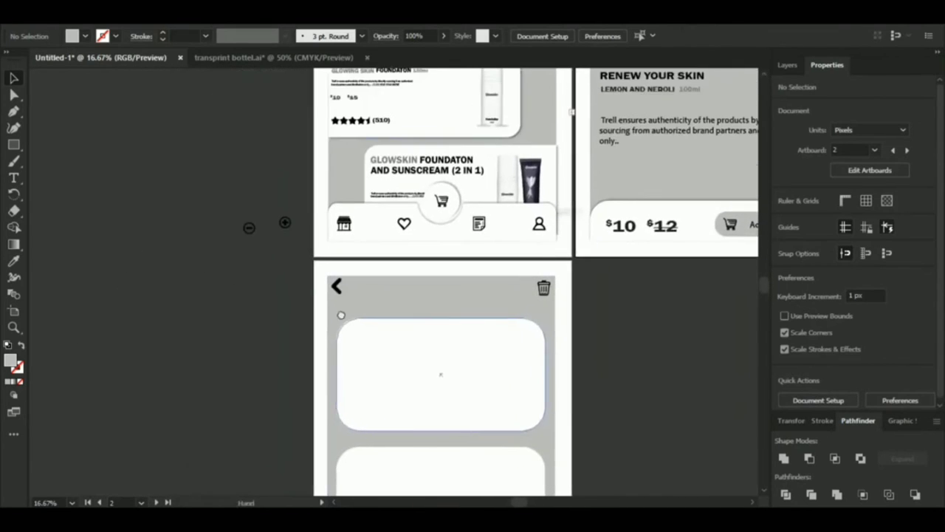
click(476, 85)
click(542, 93)
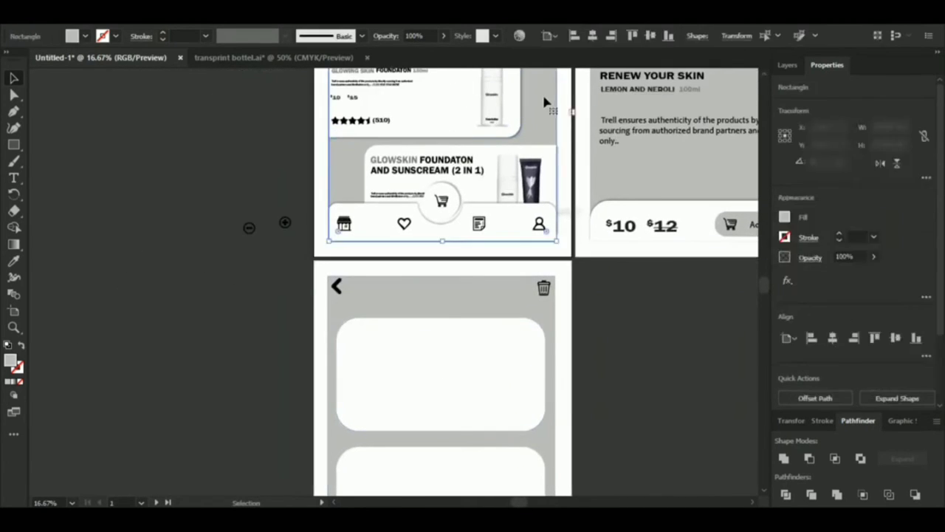
key(ctrl+2)
Copy the white foundation bottle from the first screen onto the third screen's top card and bring it to the front.
drag(542, 93, 541, 128)
drag(489, 136, 382, 466)
right_click(382, 467)
mouse_move(419, 394)
click(635, 396)
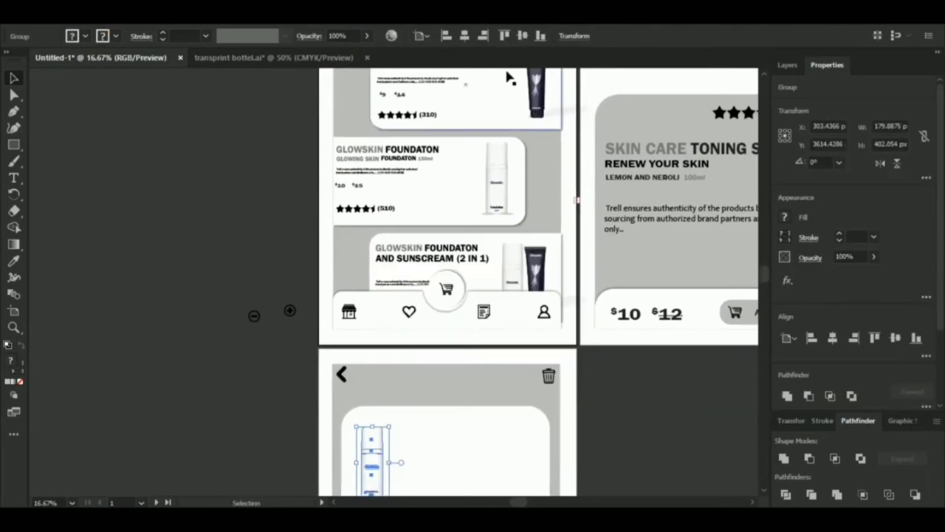
Copy the dark sunscreen tube onto the third screen's top card and bring it to the front.
click(511, 60)
drag(536, 93, 425, 447)
right_click(423, 443)
mouse_move(613, 374)
click(666, 381)
Copy the large serum bottle from the second screen onto the third screen's middle card and scale it down.
drag(662, 304, 555, 460)
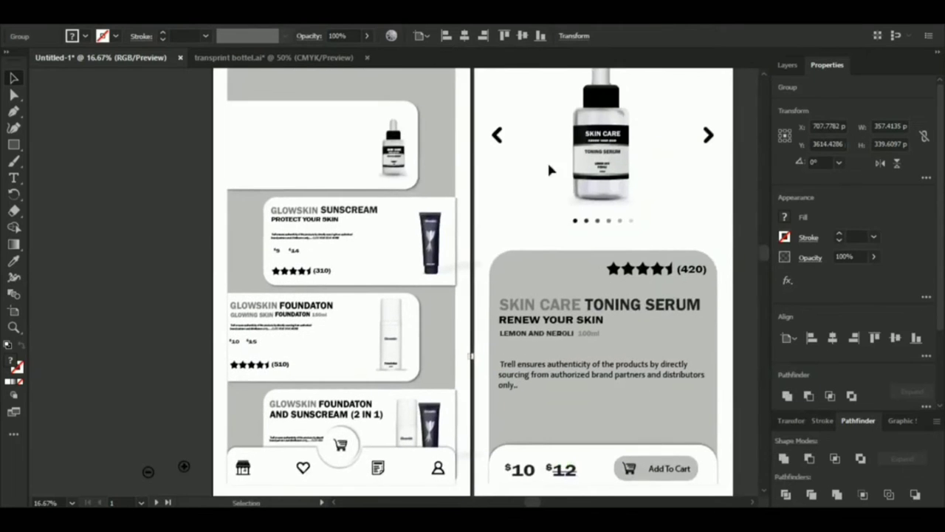
drag(609, 135, 404, 267)
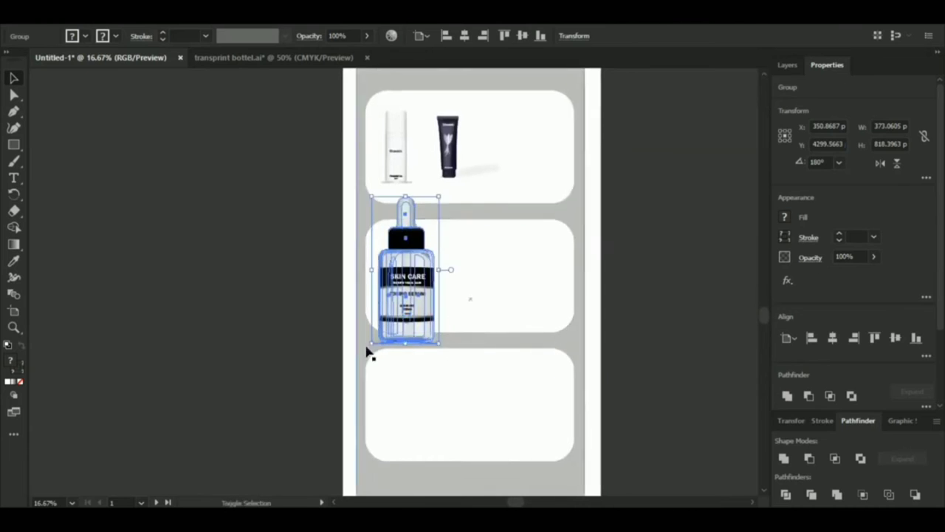
drag(371, 344, 406, 268)
drag(423, 231, 397, 276)
Lock the three white cards and the grey background on the third screen.
click(382, 130)
shift+click(506, 316)
shift+click(504, 444)
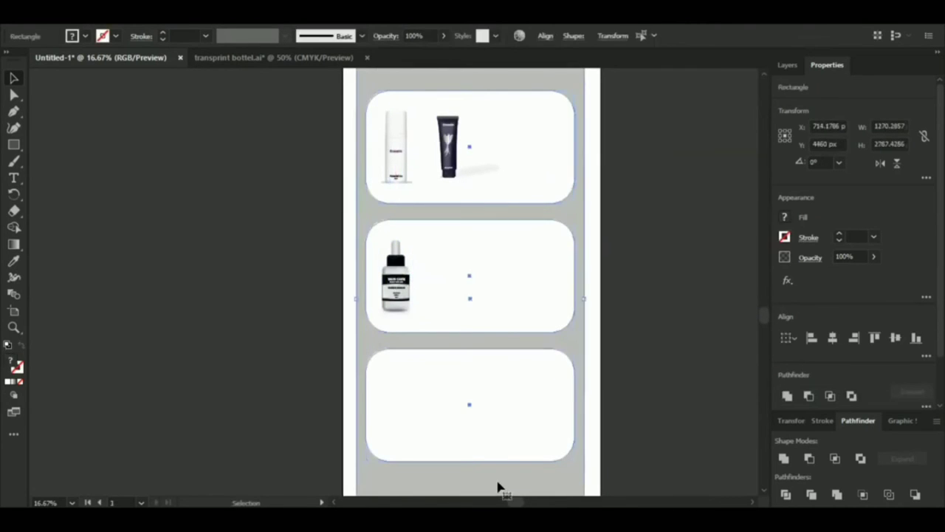
click(499, 487)
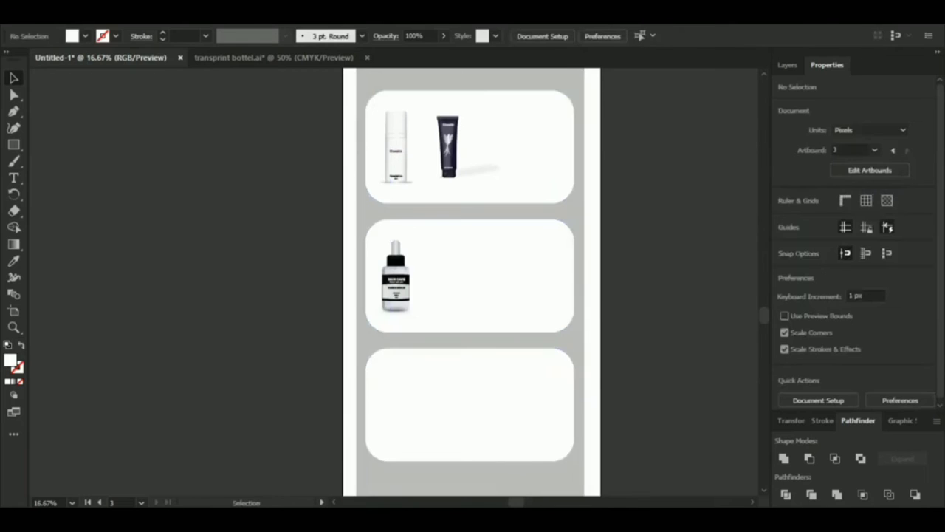
Move the serum bottle to the third screen's bottom card and the sunscreen tube to its middle card, lined up on the left.
click(381, 111)
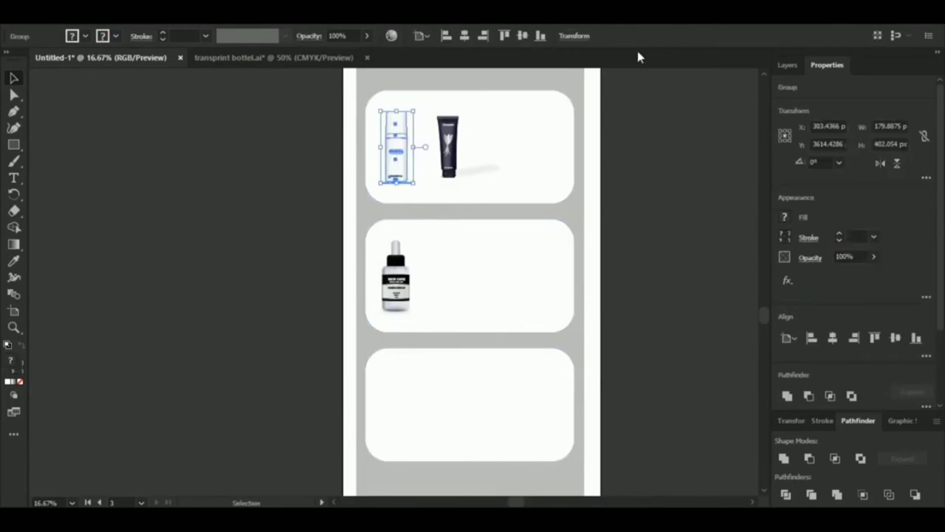
drag(405, 405, 393, 406)
drag(449, 157, 395, 288)
click(376, 127)
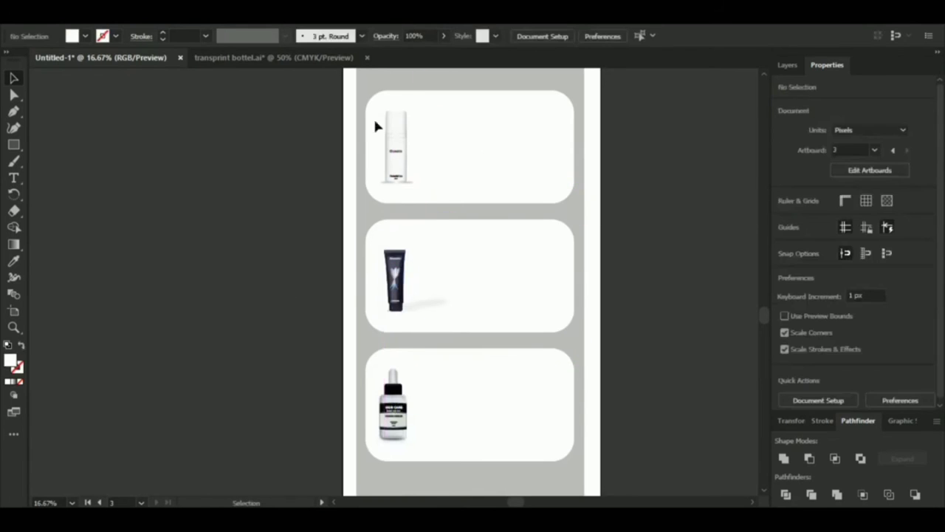
drag(395, 407, 397, 411)
drag(390, 413, 393, 417)
click(309, 295)
Copy the toning serum title, subtitle, scent line and description onto the first screen's serum card, scaled down to fit.
drag(433, 91, 418, 493)
drag(402, 143, 397, 212)
drag(448, 264, 401, 238)
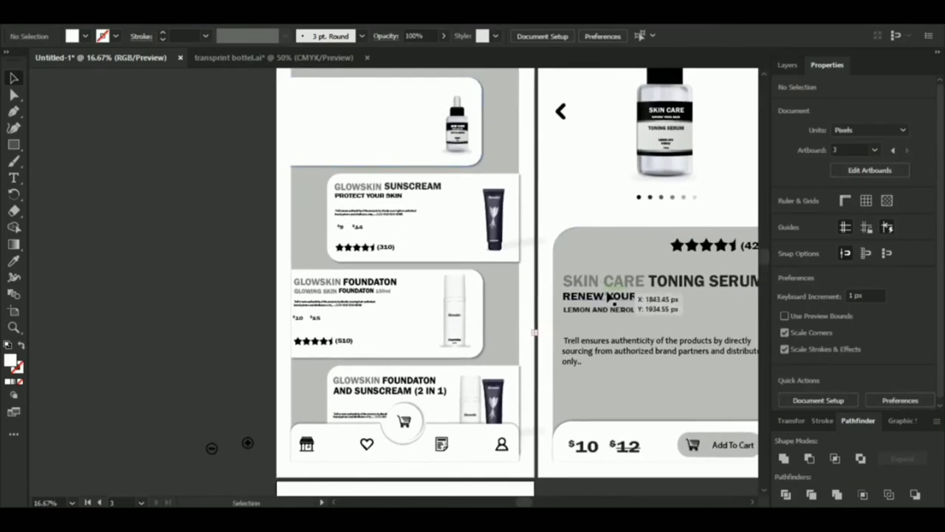
drag(591, 294, 553, 290)
click(547, 282)
shift+click(589, 282)
shift+click(587, 293)
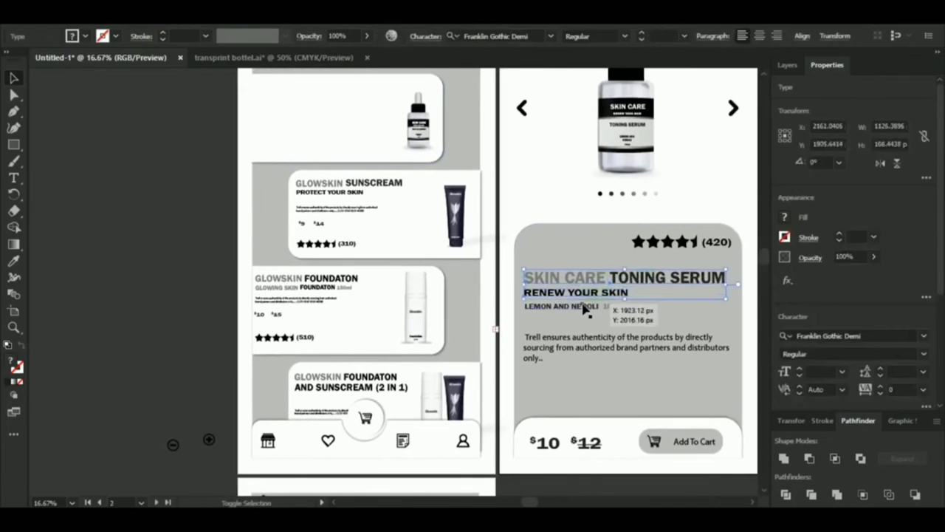
shift+click(585, 306)
shift+click(598, 338)
drag(570, 297, 278, 136)
drag(311, 96, 286, 99)
Group the copied toning serum texts on the first screen's card.
click(182, 99)
click(277, 89)
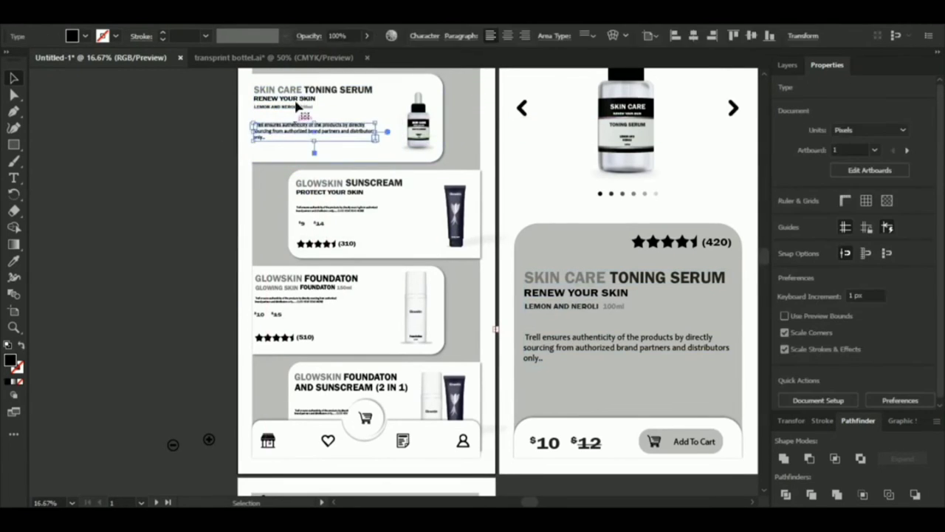
key(ctrl+g)
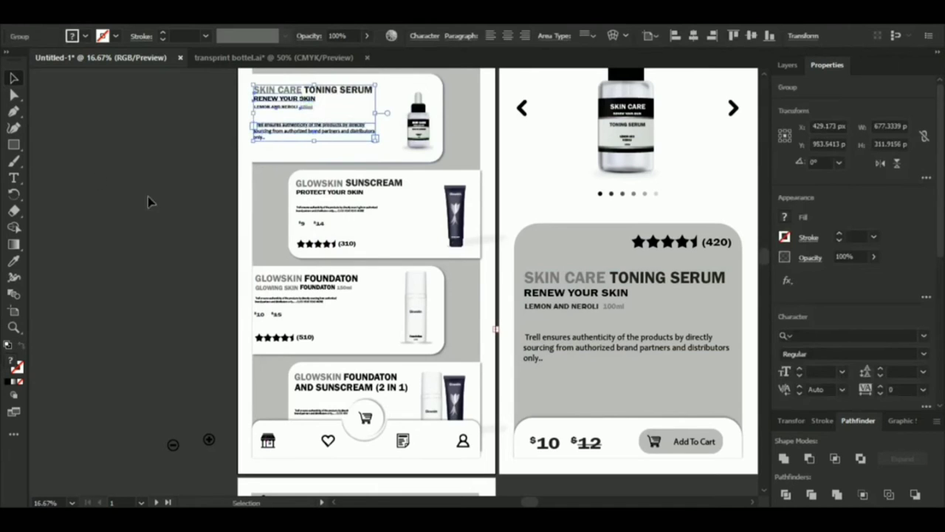
click(198, 145)
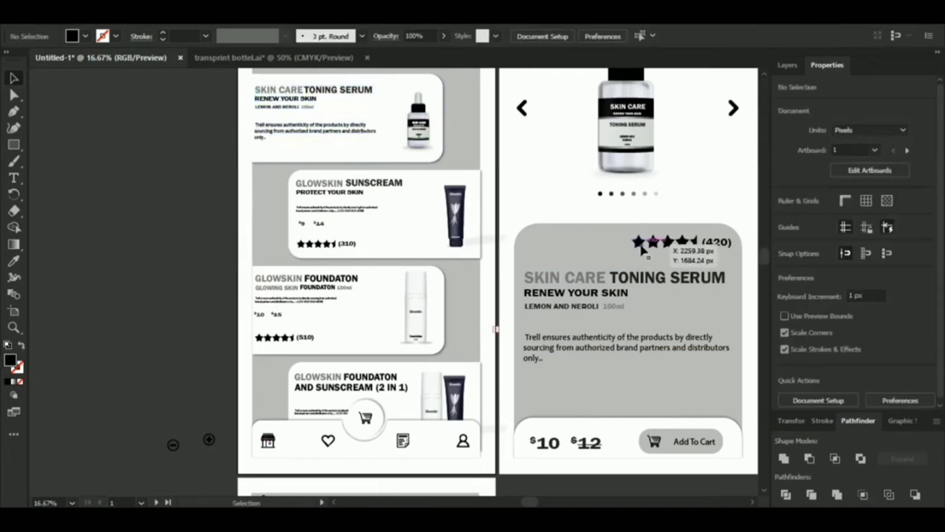
Copy the second screen's (420) star rating onto the first screen's serum card, scaled down and placed below the description.
drag(642, 249, 261, 160)
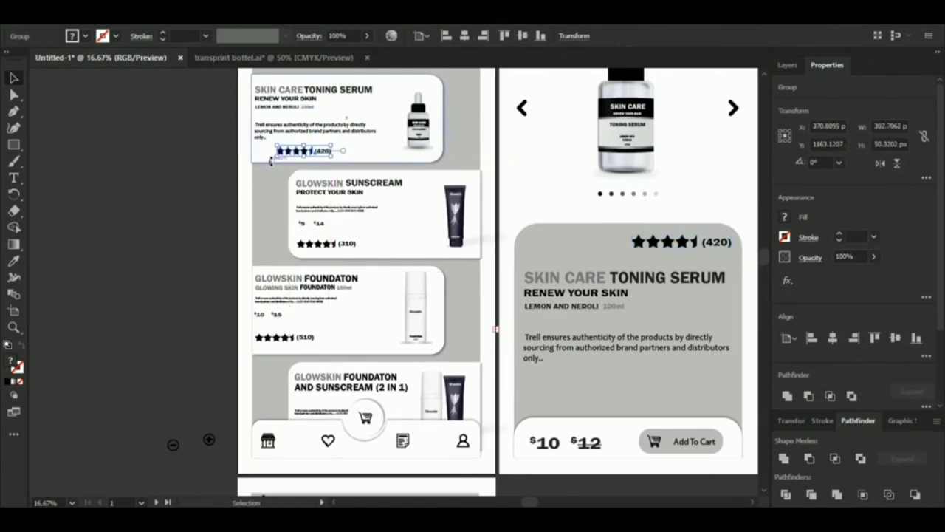
right_click(282, 145)
click(325, 172)
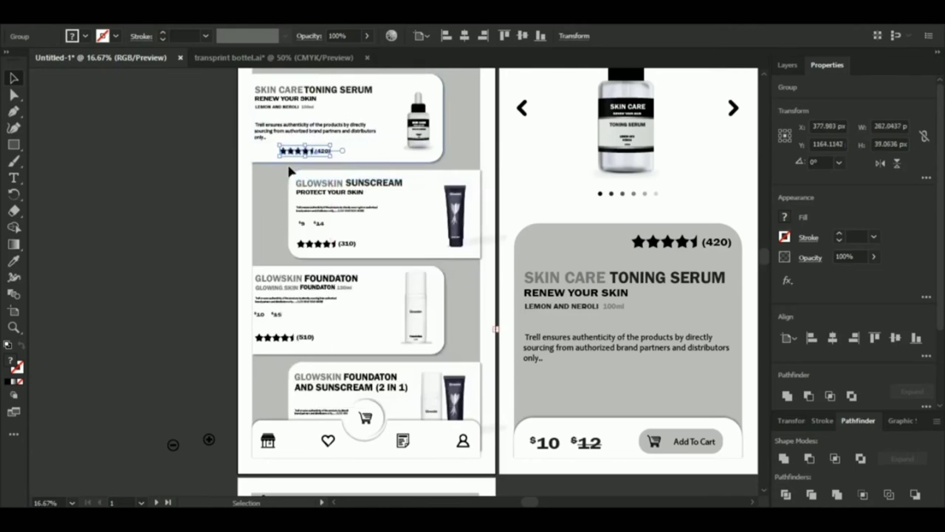
drag(274, 154, 273, 155)
click(184, 169)
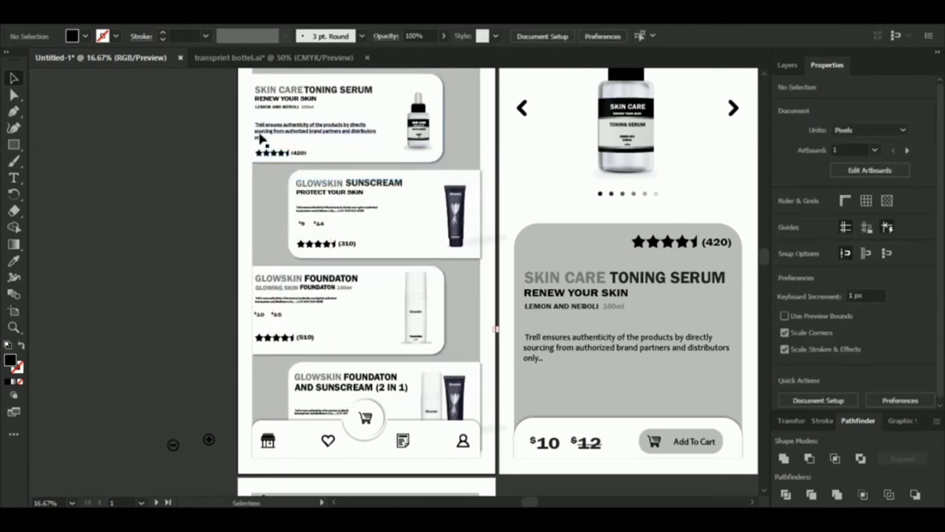
Reduce the font size of the description paragraph inside the first screen's toning serum text group.
double_click(285, 132)
double_click(180, 143)
double_click(269, 129)
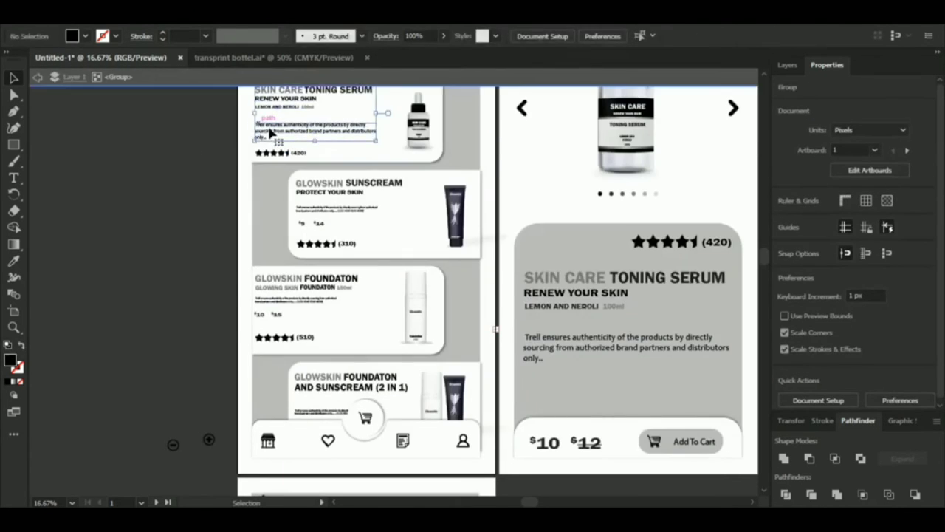
double_click(265, 137)
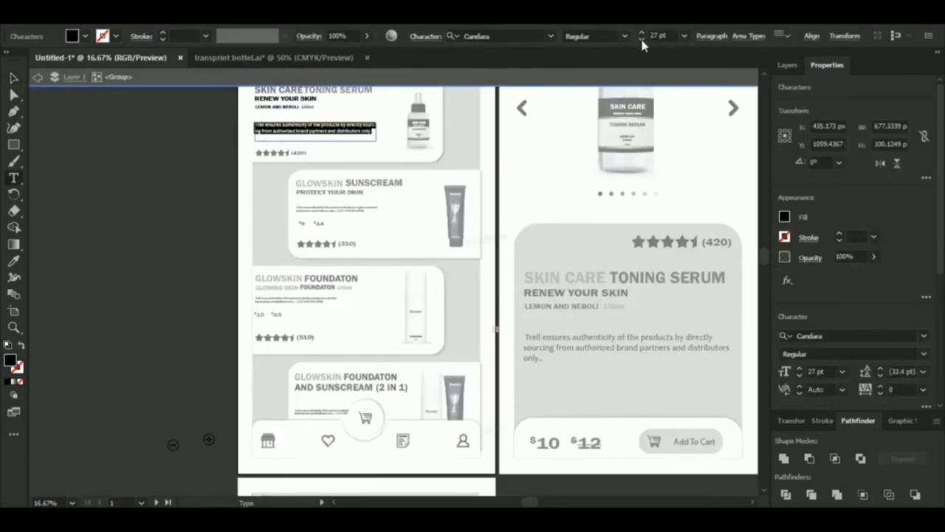
ctrl+click(144, 132)
click(190, 80)
drag(144, 191, 168, 241)
click(13, 80)
click(306, 156)
click(228, 185)
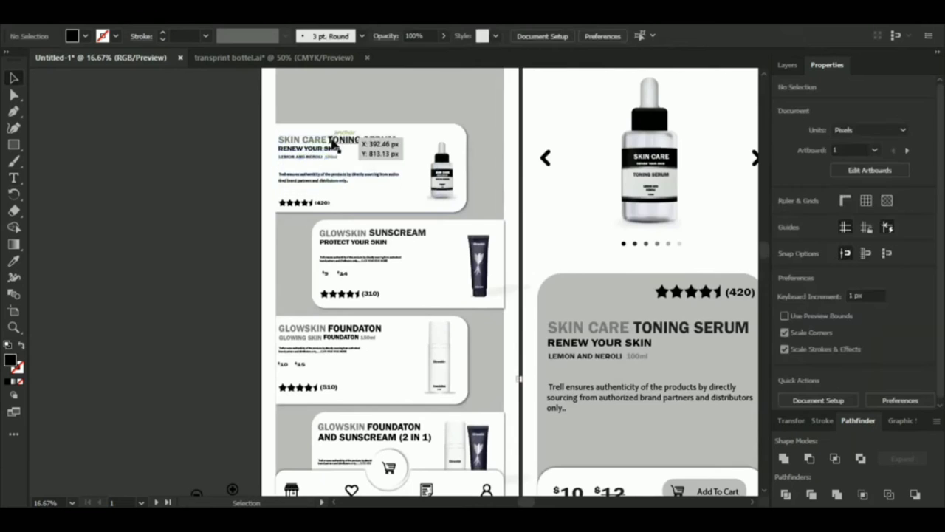
Copy the toning serum texts and the sunscreen card's text group from the first screen onto the empty canvas beside it.
shift+click(331, 141)
shift+click(319, 156)
drag(319, 155, 146, 246)
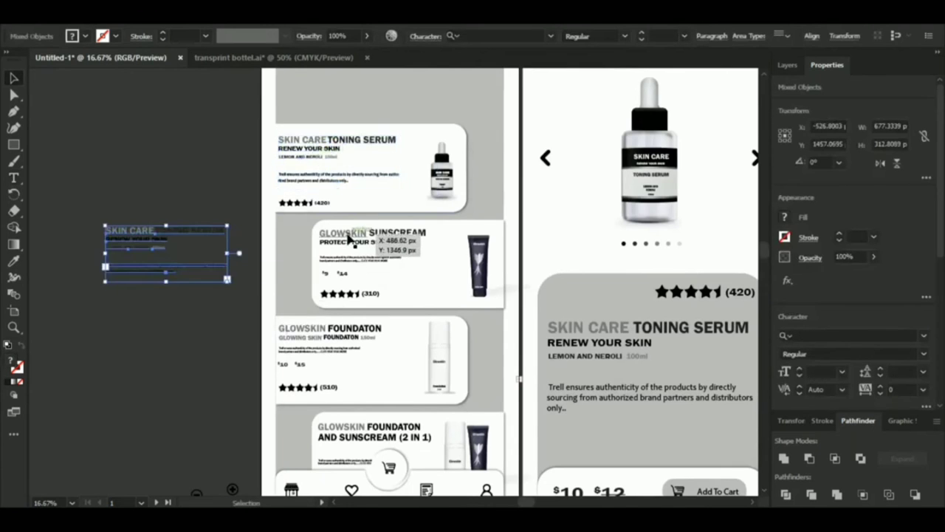
drag(347, 233, 158, 316)
drag(260, 301, 287, 185)
shift+click(370, 221)
drag(370, 222, 289, 231)
key(ctrl+z)
key(ctrl+shift+a)
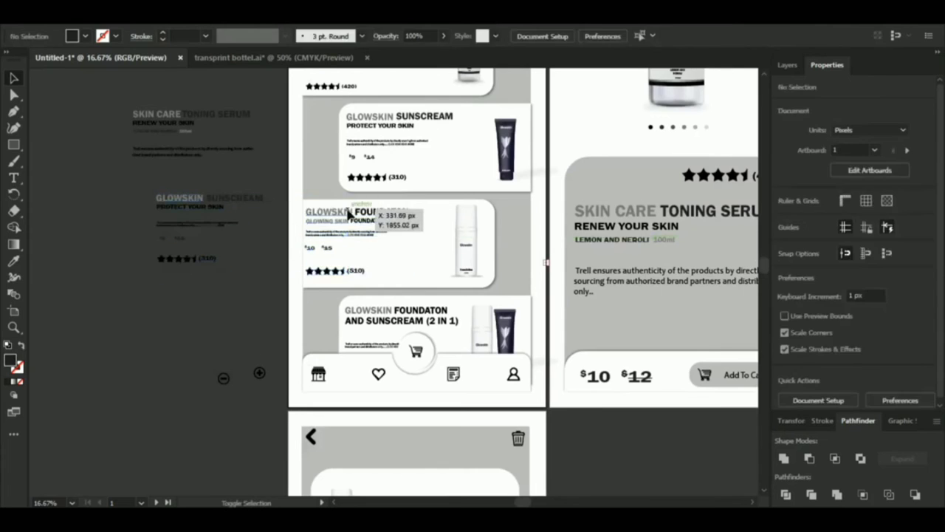
Copy the foundation text group and another sunscreen text group from the first screen onto the empty canvas beside it.
drag(347, 210, 134, 280)
click(257, 286)
scroll(358, 185, up, 1)
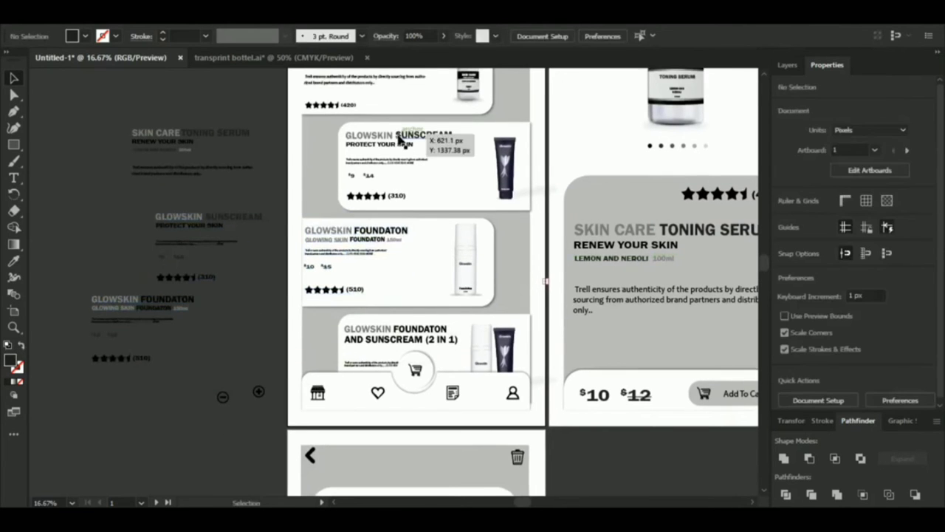
drag(400, 140, 131, 413)
Copy the $10 and $12 prices from the second screen onto the first screen's serum card, scaled down above the star rating.
click(599, 397)
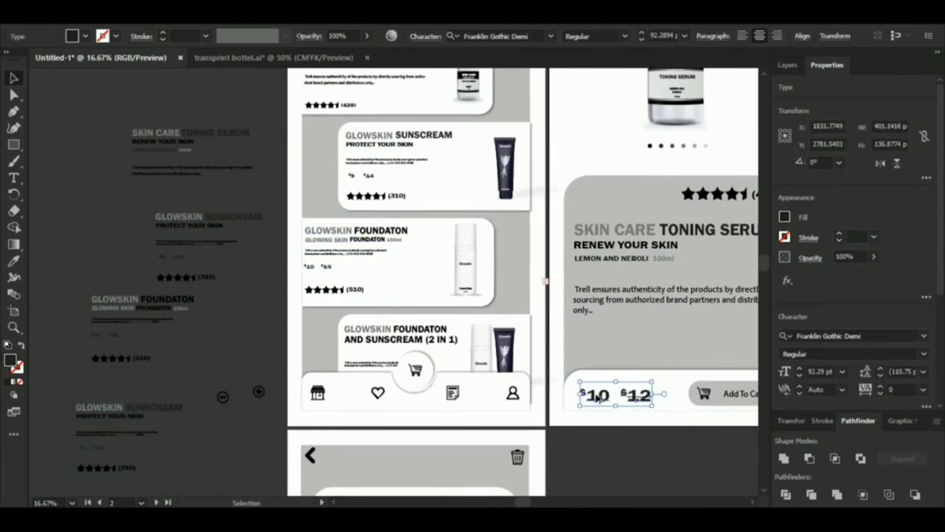
drag(598, 396, 316, 95)
click(294, 90)
Move the copied foundation text group beside the bottle on the third screen's top card and bring it to the front.
drag(288, 217, 300, 65)
drag(169, 348, 186, 307)
drag(148, 147, 409, 328)
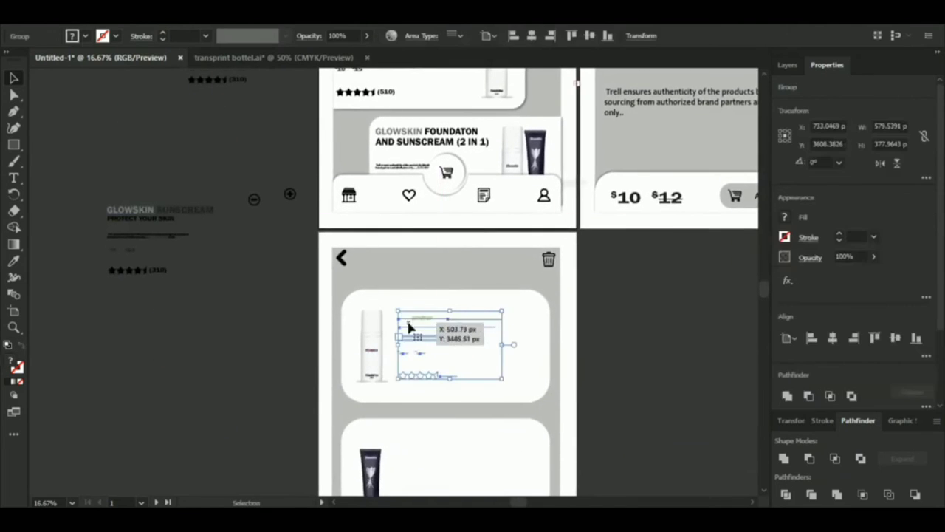
right_click(407, 331)
mouse_move(517, 262)
click(664, 260)
Ungroup the foundation texts on the third screen's top card and delete their star rating and description.
right_click(422, 341)
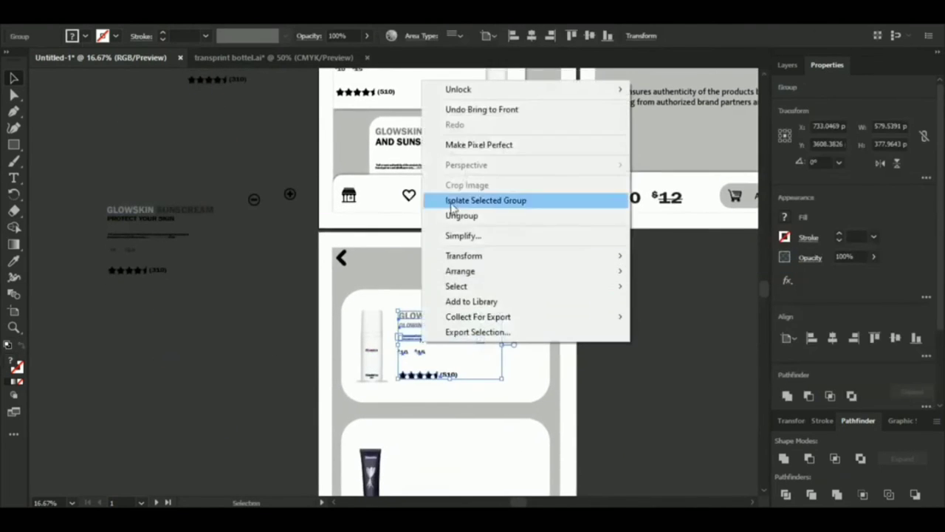
click(461, 215)
drag(471, 383, 401, 368)
key(Delete)
click(456, 340)
key(Delete)
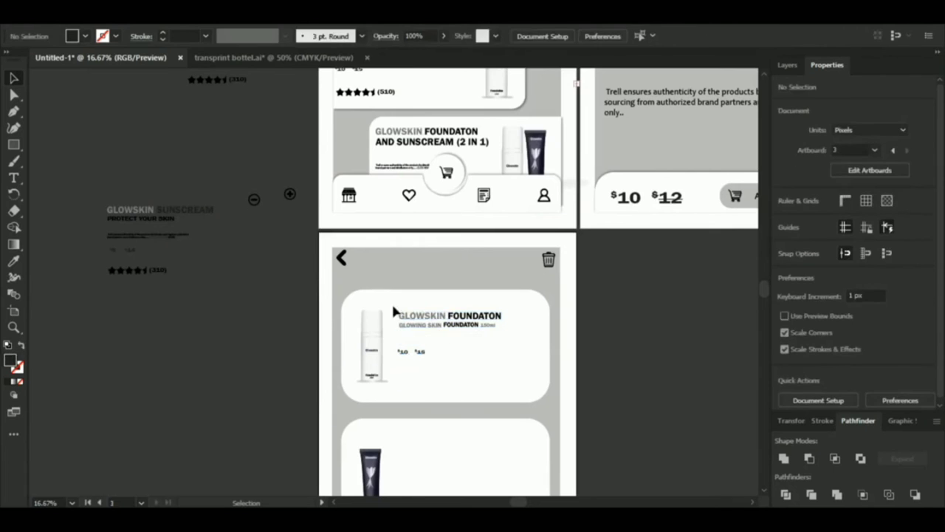
Reposition and enlarge the foundation title and subtitle on the top card, enlarge its $10 price and remove the $15 price.
drag(393, 306, 506, 333)
drag(439, 316, 435, 330)
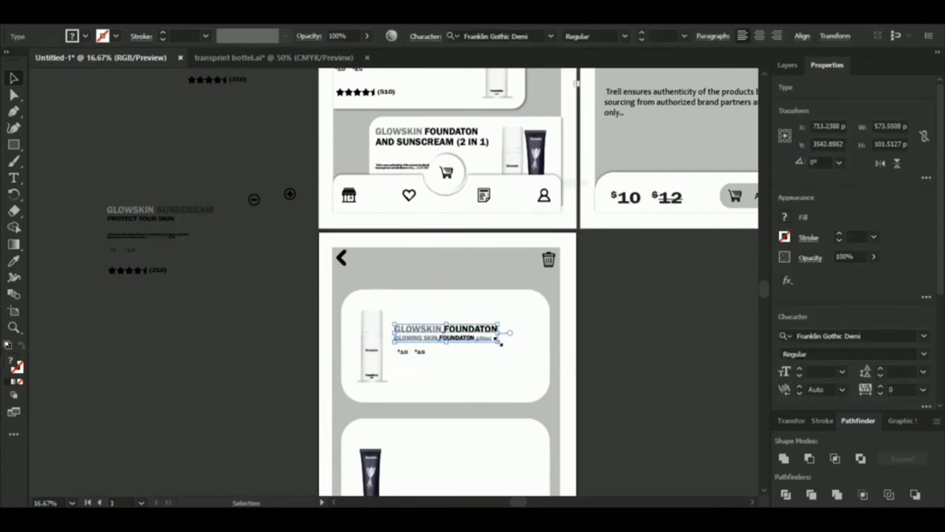
drag(500, 342, 514, 347)
key(ctrl+z)
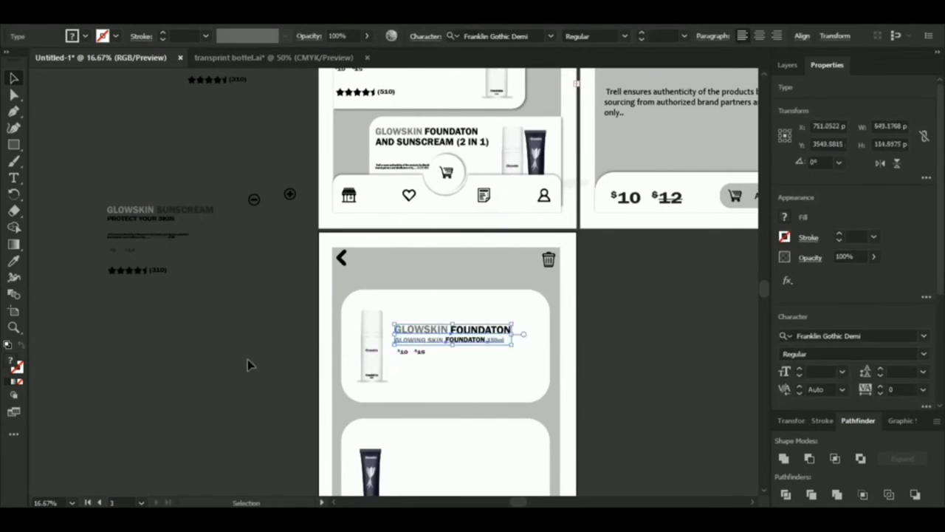
drag(402, 352, 406, 358)
click(342, 378)
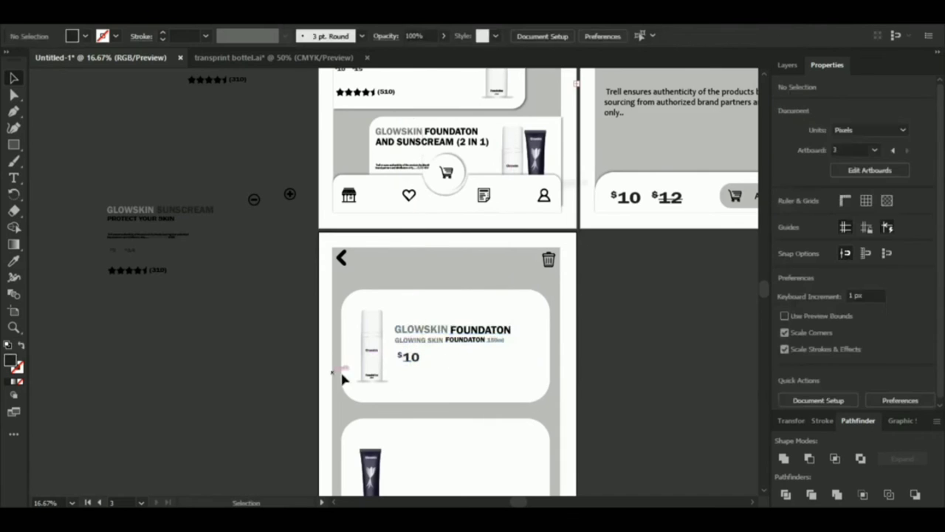
Move the copied sunscreen text group beside the tube on the third screen's middle card and bring it to the front.
drag(230, 285, 238, 228)
drag(149, 161, 428, 449)
right_click(441, 390)
mouse_move(505, 319)
click(673, 319)
Ungroup the sunscreen texts on the third screen's middle card and delete their description and star rating.
right_click(416, 394)
click(481, 269)
click(473, 367)
click(427, 446)
key(Delete)
Enlarge the sunscreen title and subtitle together on the third screen's middle card to match the foundation title's width.
click(414, 385)
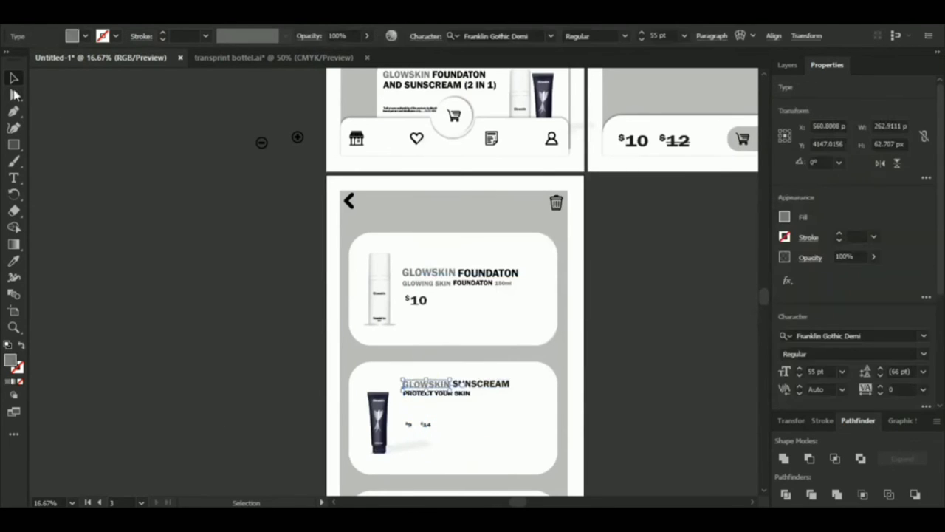
click(387, 374)
click(413, 383)
drag(399, 377, 441, 399)
drag(397, 370, 521, 410)
click(431, 376)
Delete the $14 price from the middle card and enlarge and reposition the $9 price below the sunscreen subtitle.
click(426, 424)
key(Delete)
click(408, 424)
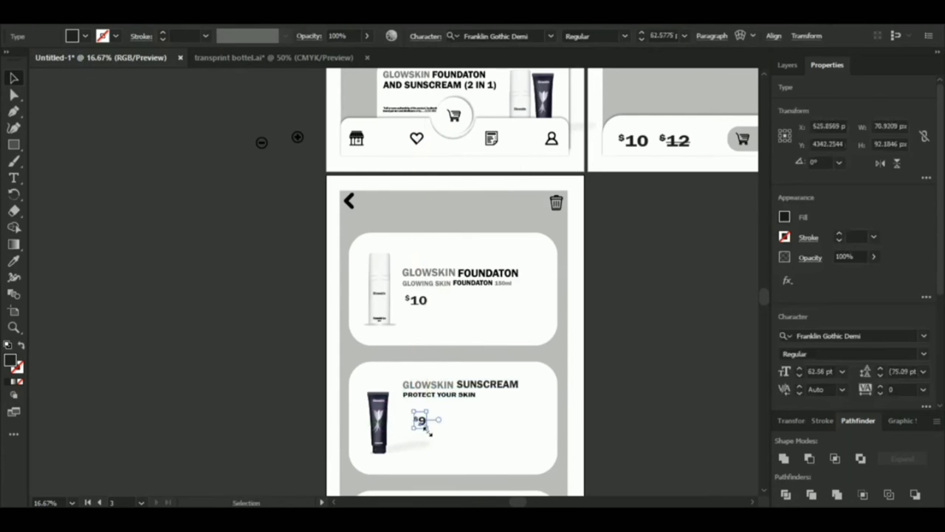
click(230, 382)
scroll(406, 363, down, 3)
drag(404, 338, 401, 336)
click(279, 309)
Move the copied toning serum text group beside the bottle on the third screen's bottom card and bring it to the front.
drag(178, 92, 298, 339)
drag(331, 289, 289, 416)
drag(214, 114, 296, 194)
drag(253, 168, 175, 440)
drag(307, 399, 233, 63)
drag(114, 87, 360, 352)
right_click(425, 460)
mouse_move(480, 392)
click(590, 392)
right_click(361, 348)
mouse_move(389, 278)
click(199, 409)
Ungroup the toning serum texts on the third screen's bottom card and delete the description paragraph.
click(365, 349)
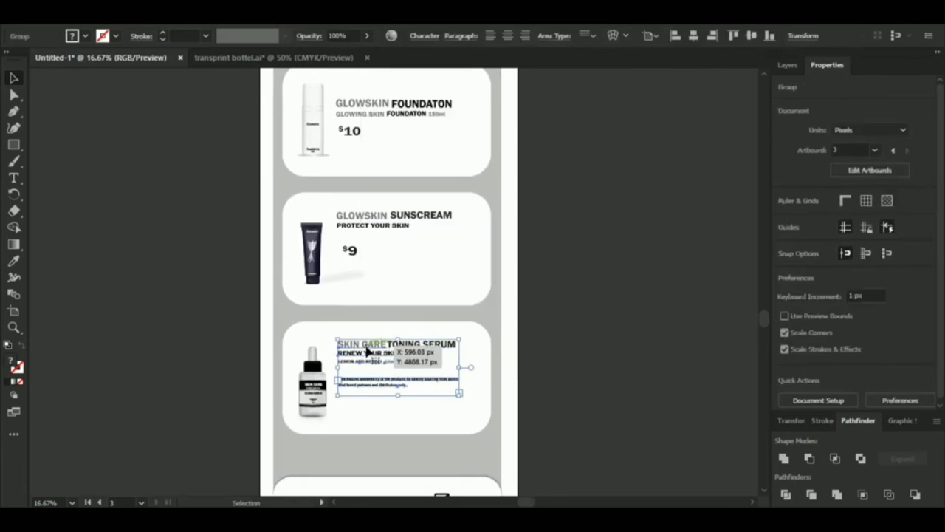
right_click(360, 350)
click(405, 216)
click(399, 312)
click(388, 386)
key(Delete)
Reposition and slightly enlarge the toning serum title lines on the bottom card, and copy the foundation card's $10 price below them.
click(363, 347)
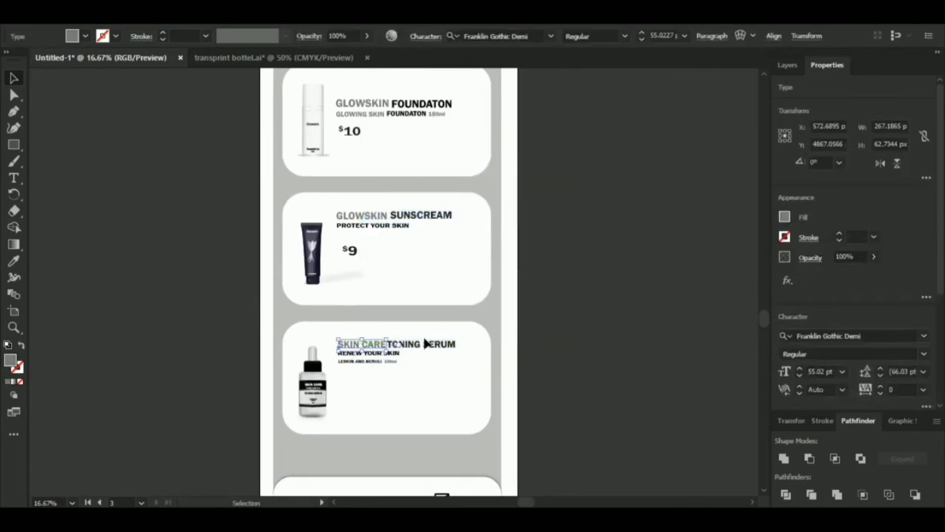
click(219, 344)
drag(333, 325, 472, 386)
drag(365, 359, 384, 378)
drag(457, 371, 455, 371)
click(211, 317)
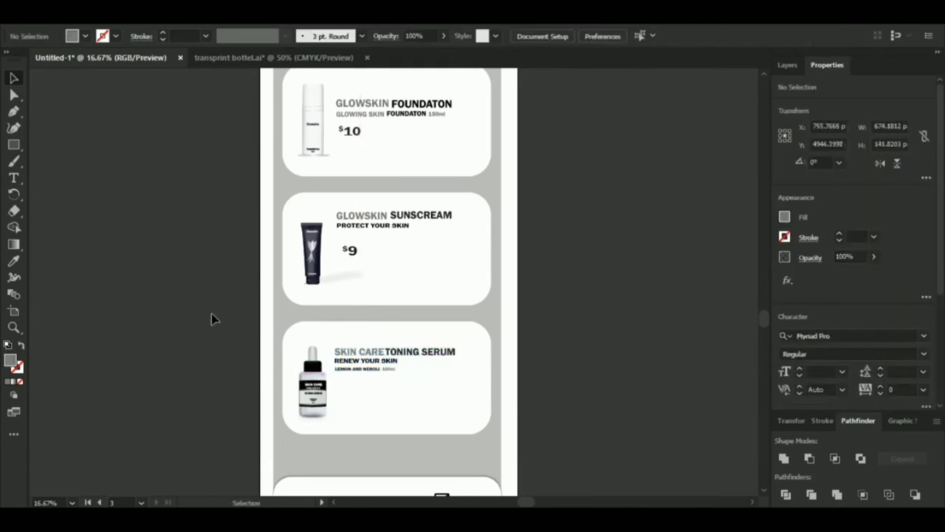
scroll(247, 353, up, 2)
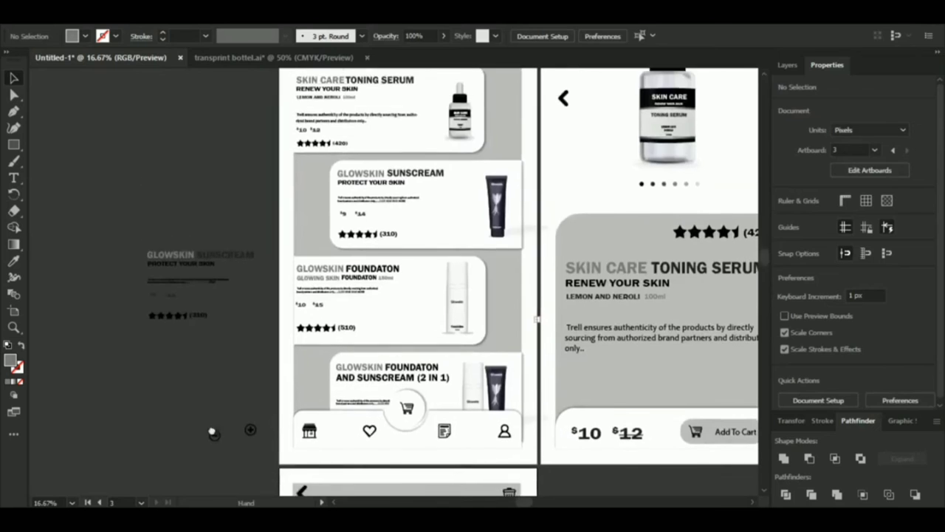
drag(361, 133, 355, 395)
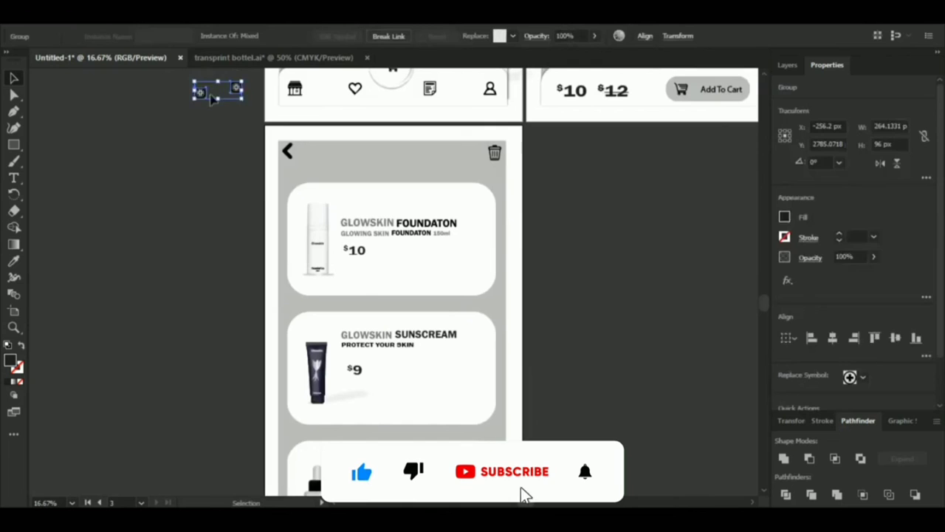
Stack the plus icon directly above the minus icon, aligned vertically, on the empty canvas beside the third screen.
drag(222, 92, 247, 293)
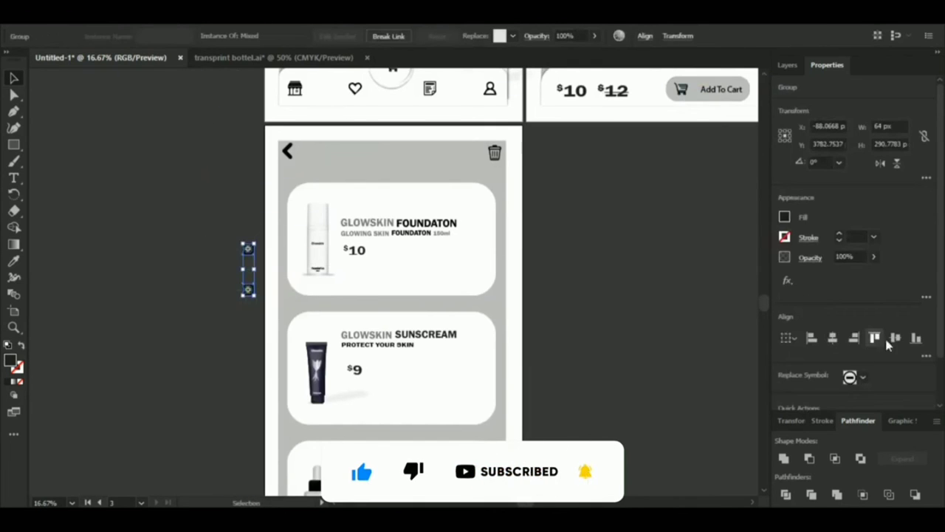
click(927, 356)
click(252, 333)
click(250, 250)
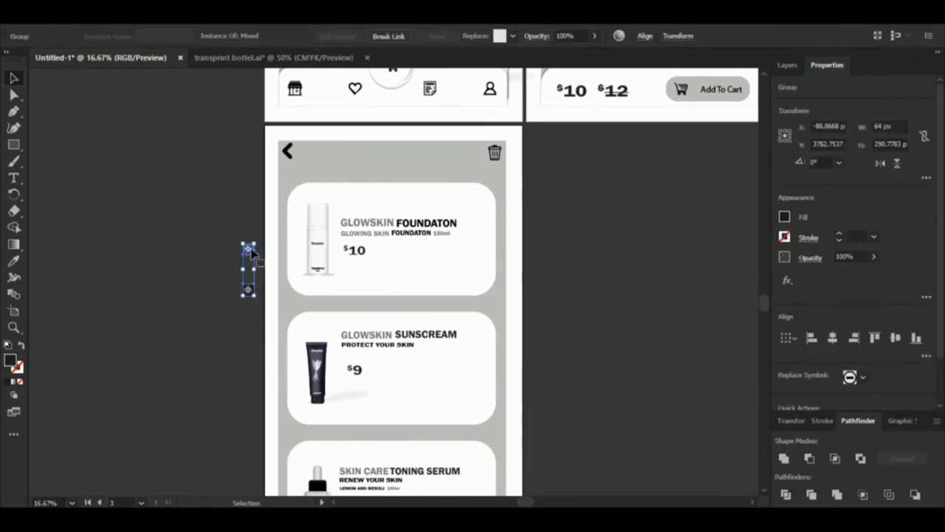
Move the plus and minus icons to the right side of the third screen's foundation card and bring them to the front.
drag(252, 255, 468, 221)
right_click(469, 221)
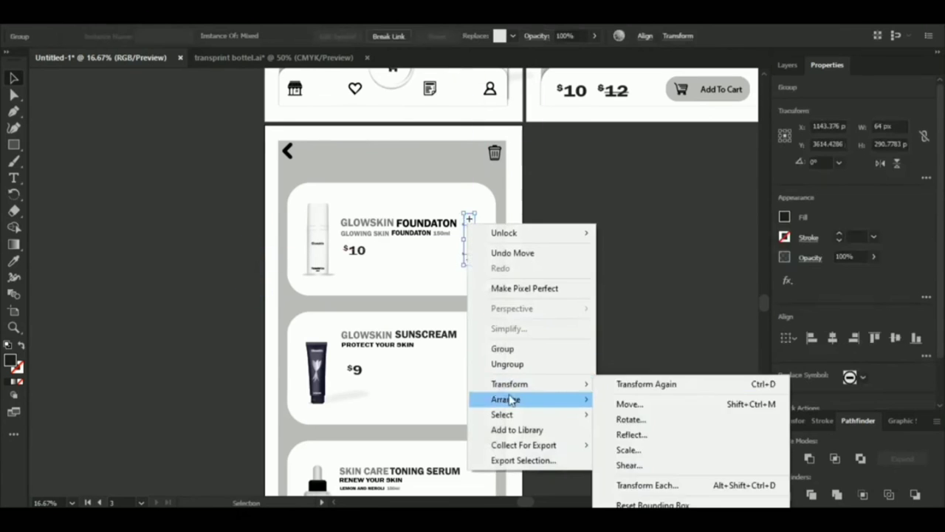
click(446, 334)
Copy the plus and minus icons to the same side of the sunscreen card and the toning serum card.
drag(445, 333, 436, 239)
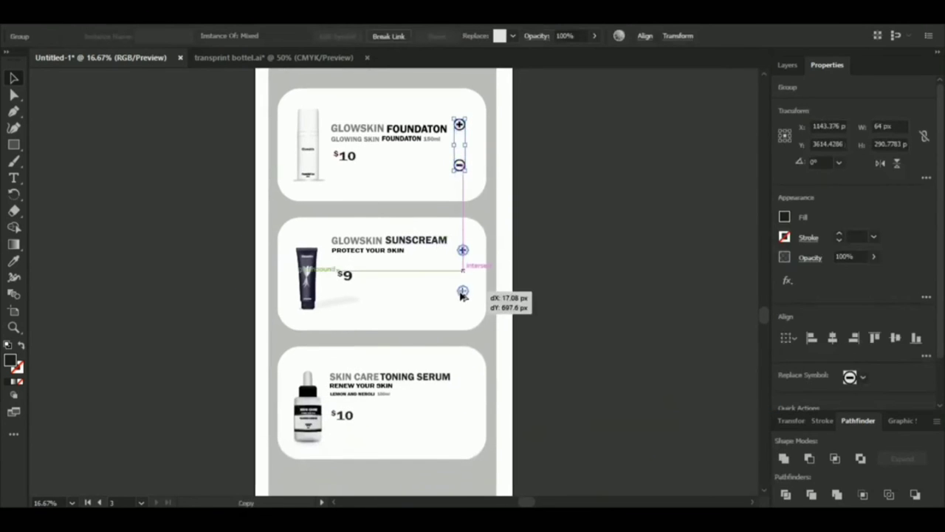
drag(468, 421, 465, 429)
click(170, 225)
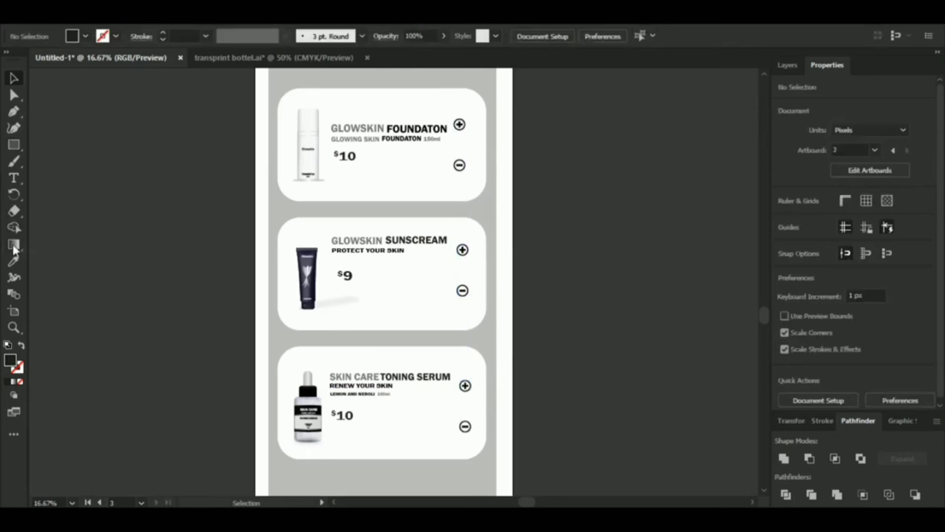
Add the quantity text 1 between the foundation card's plus and minus icons, and copy it to the other two cards.
click(135, 168)
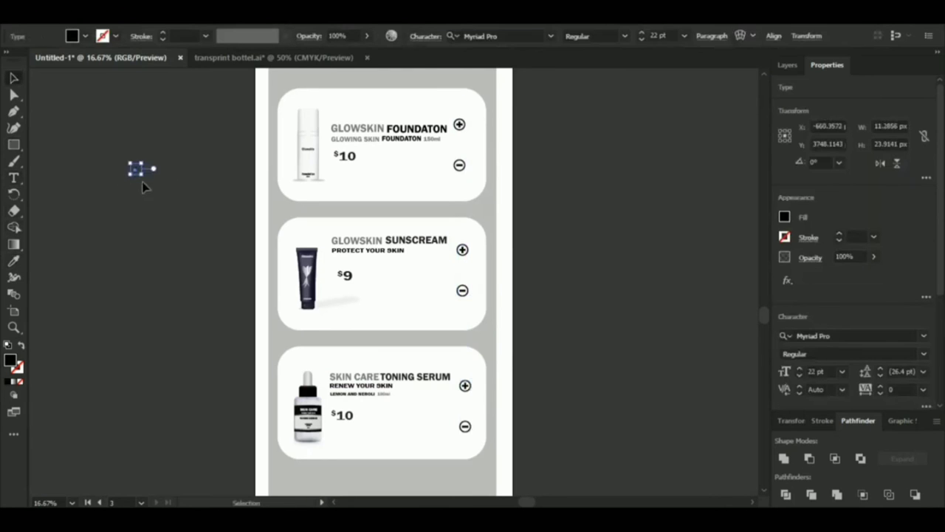
click(140, 178)
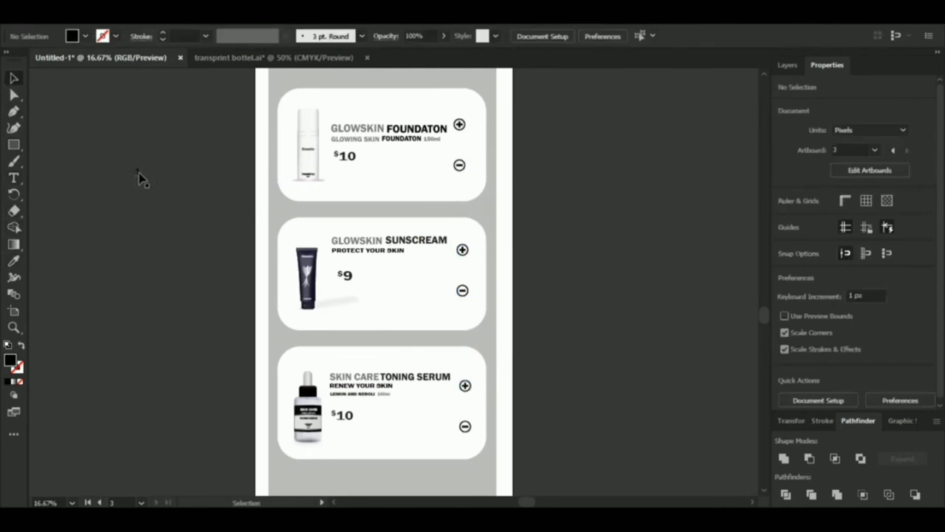
drag(139, 173, 460, 146)
click(162, 139)
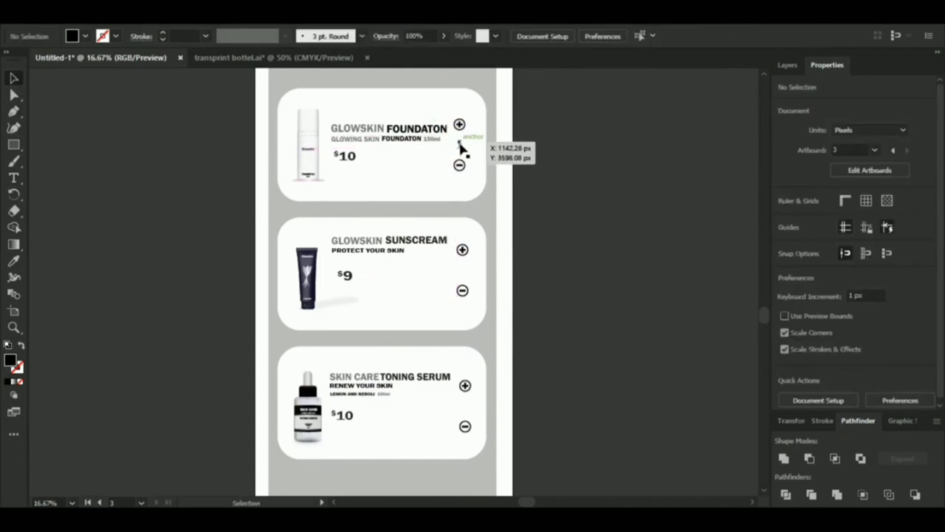
drag(462, 269, 463, 406)
click(456, 370)
Distribute the plus icon, quantity 1 and minus icon evenly by vertical centers on the serum, sunscreen and foundation cards.
drag(455, 370, 476, 436)
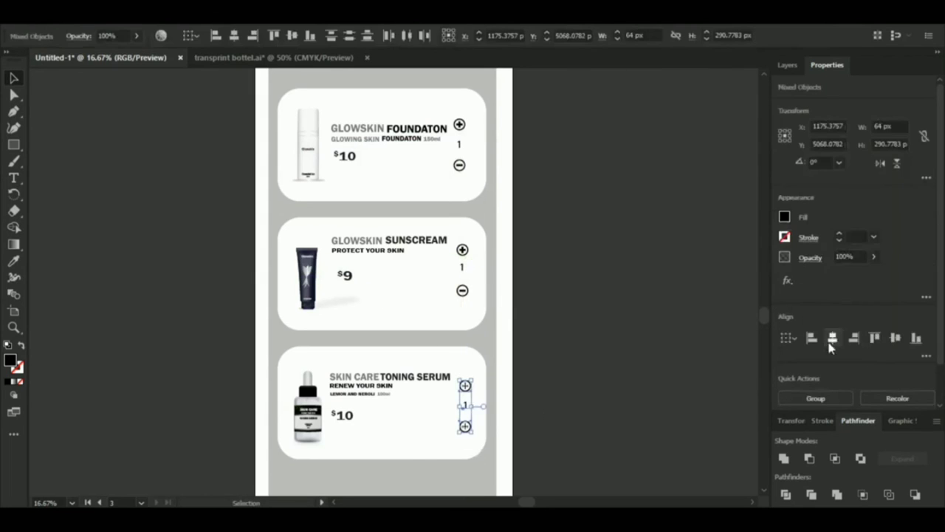
click(925, 356)
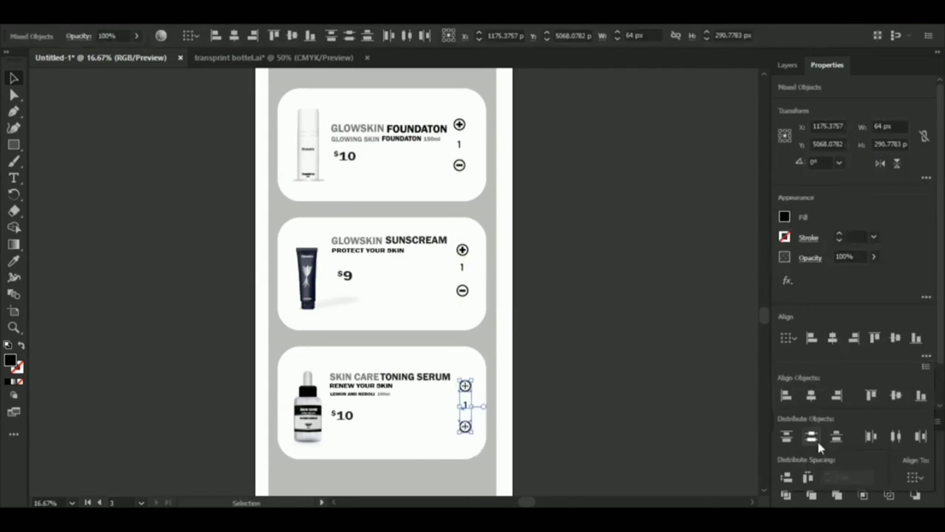
click(815, 440)
click(494, 265)
click(926, 356)
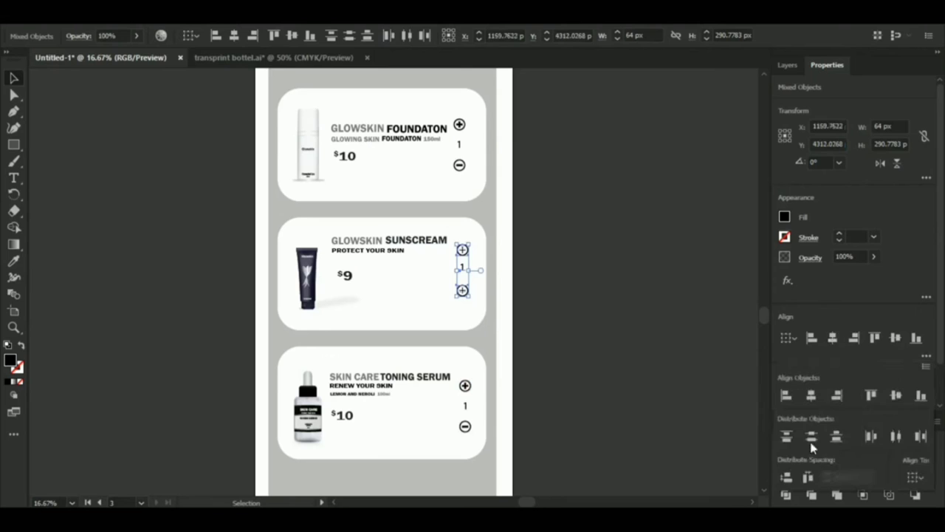
click(812, 444)
click(925, 356)
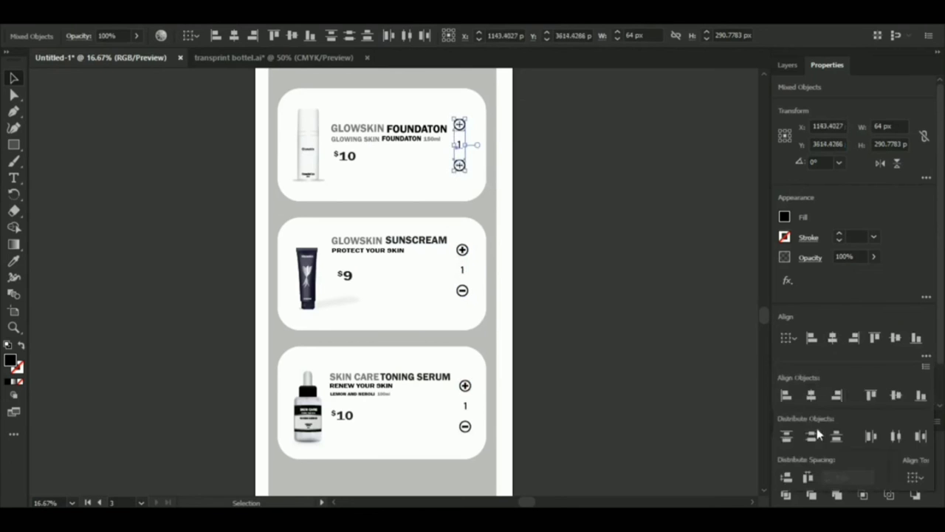
click(813, 435)
click(604, 226)
Place a rounded grey button about 468 by 138 px at the right end of the third screen's white bottom bar.
key(z)
alt+click(570, 219)
drag(479, 382, 642, 146)
key(v)
key(m)
drag(490, 289, 490, 289)
key(ctrl+z)
drag(534, 192, 484, 391)
key(v)
drag(596, 88, 406, 457)
scroll(435, 453, down, 1)
key(ctrl+plus)
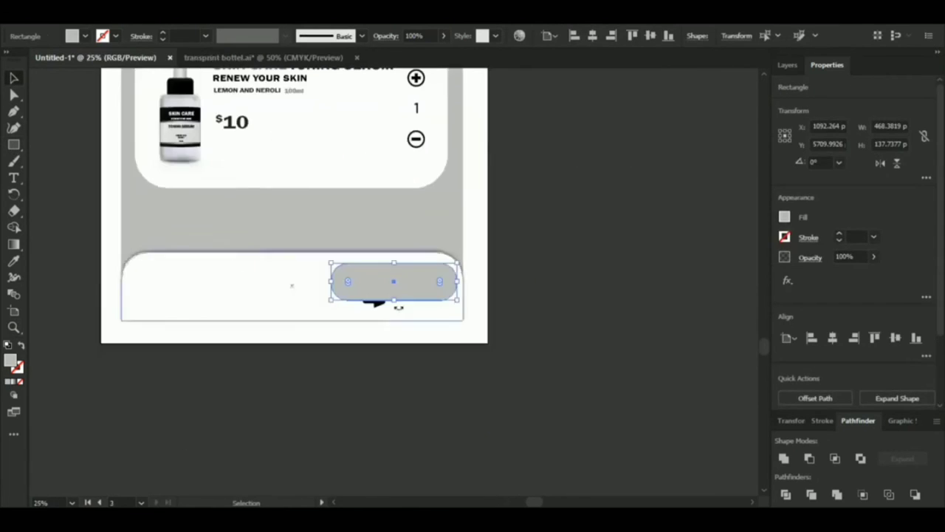
Bring the exit icon to the front and position it inside the left end of the grey button.
right_click(369, 292)
mouse_move(421, 231)
click(633, 231)
drag(388, 312, 383, 303)
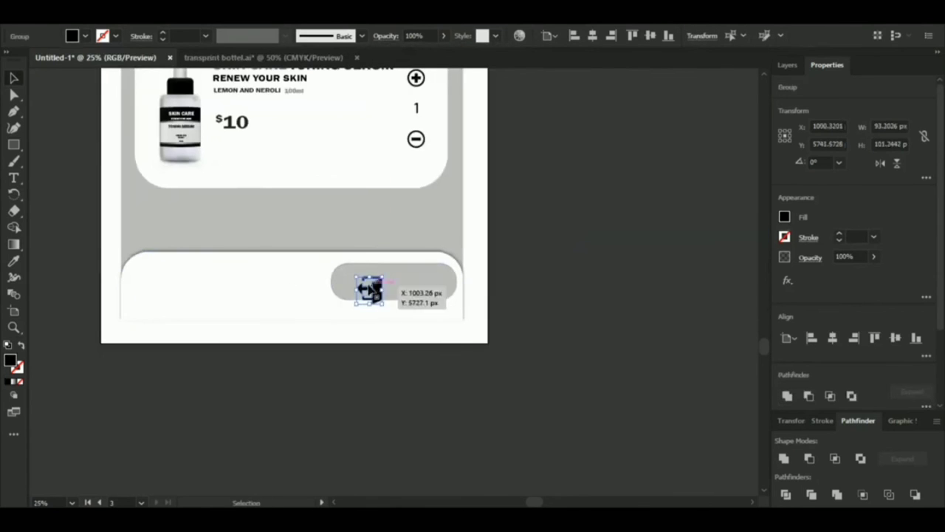
click(353, 334)
scroll(218, 302, up, 1)
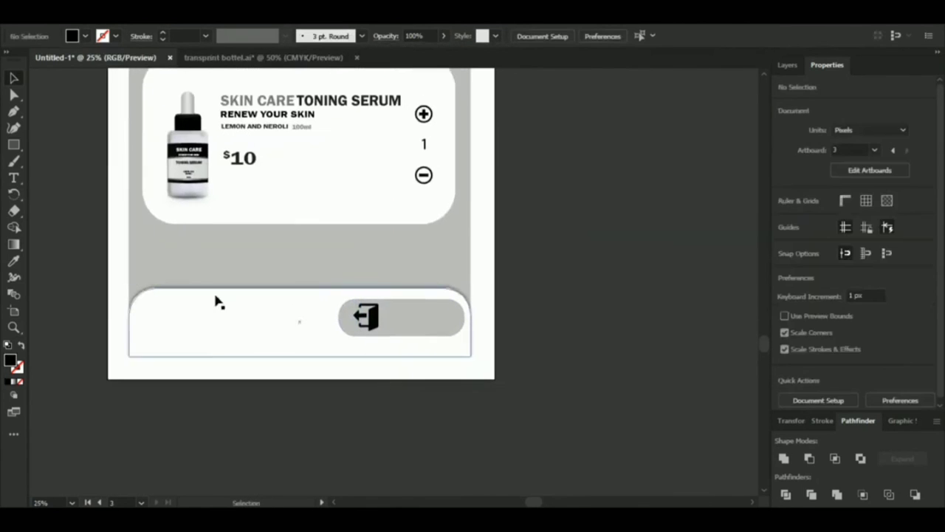
Add the text Check Out on the empty canvas beside the third screen and set it to 24 pt.
click(13, 179)
click(515, 300)
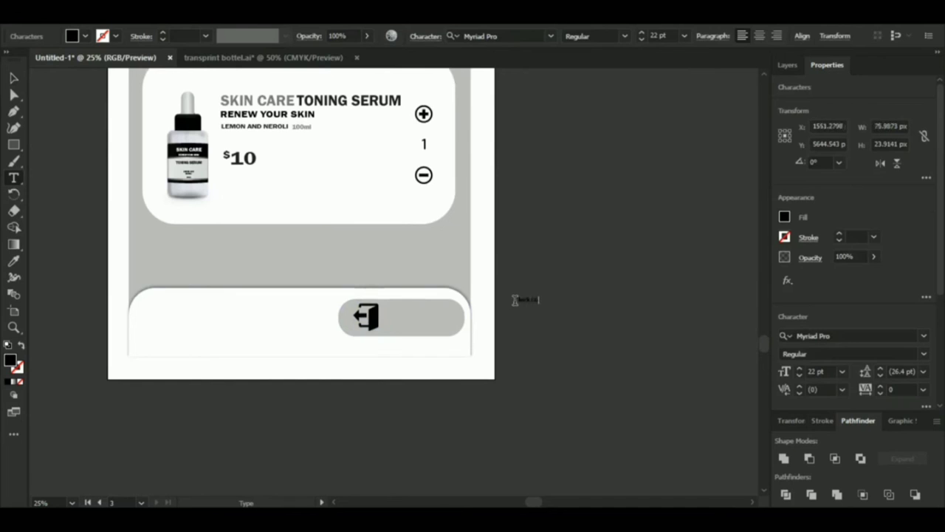
key(Escape)
click(684, 35)
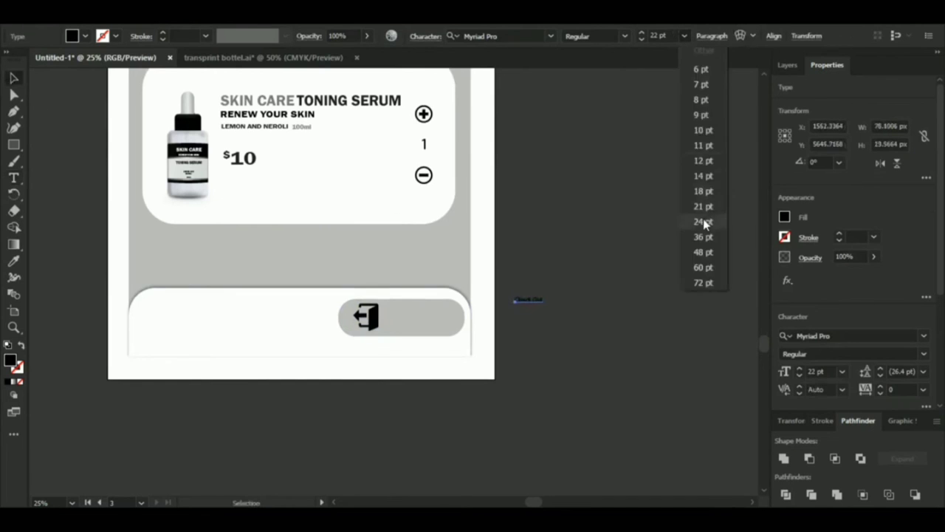
click(704, 222)
Set the Check Out text to 36 pt and place it beside the exit icon on the grey button.
double_click(538, 301)
drag(545, 300, 515, 294)
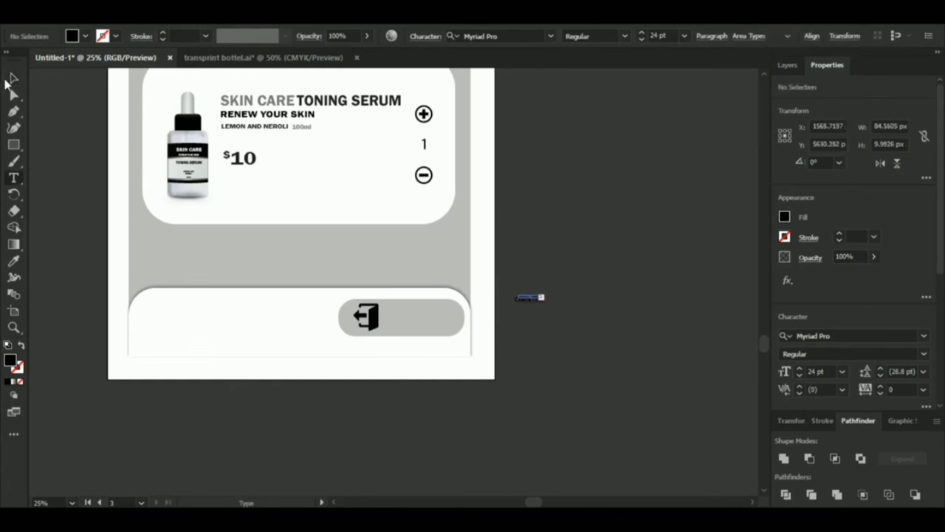
click(13, 79)
click(536, 299)
triple_click(542, 299)
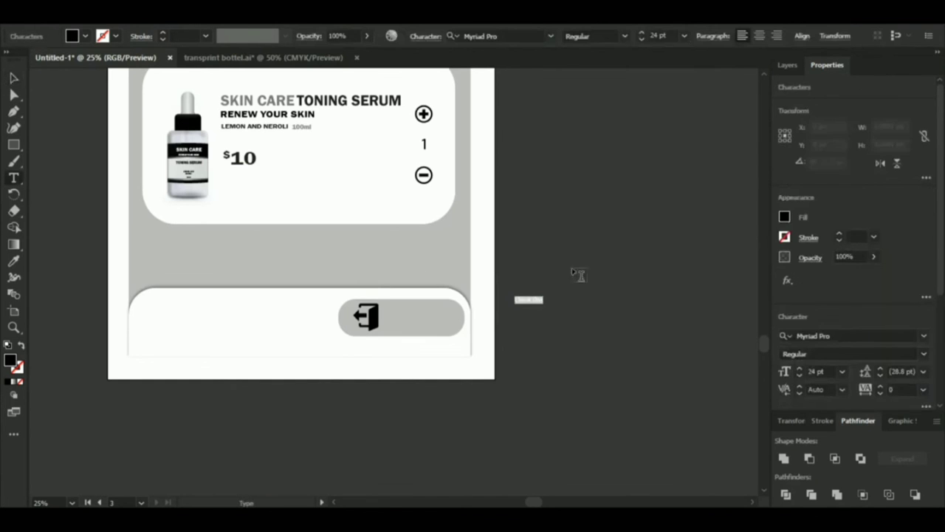
click(684, 36)
click(703, 237)
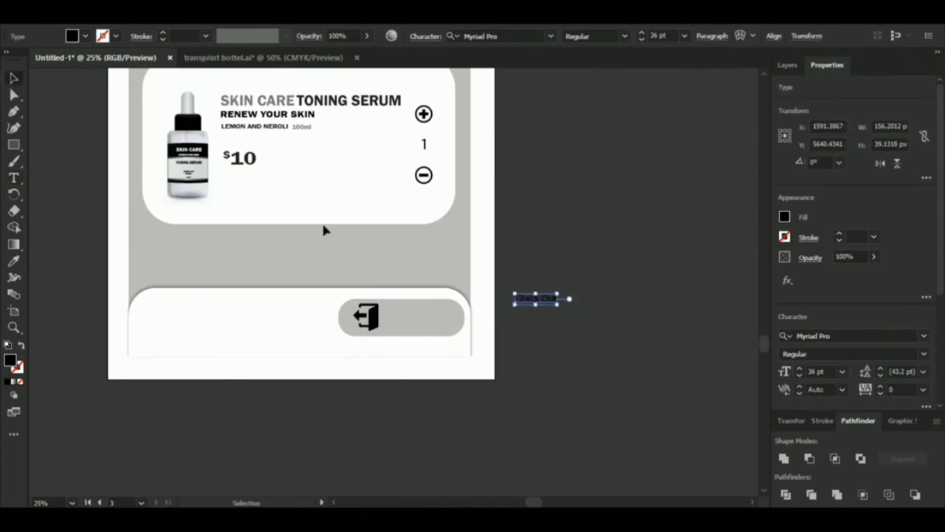
drag(532, 301, 433, 316)
click(51, 87)
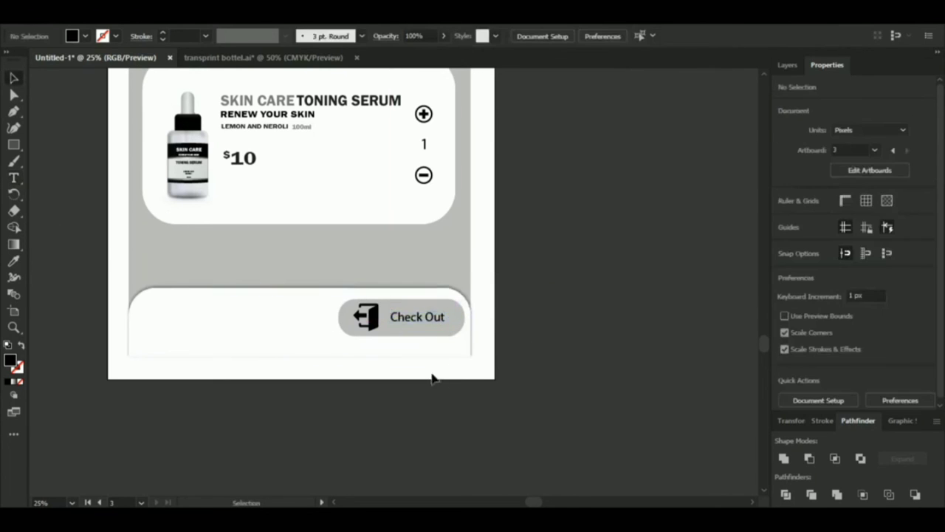
Add the heading text My Cart at the top of the third screen.
key(z)
alt+click(411, 244)
alt+click(410, 244)
alt+click(410, 245)
drag(401, 194, 421, 265)
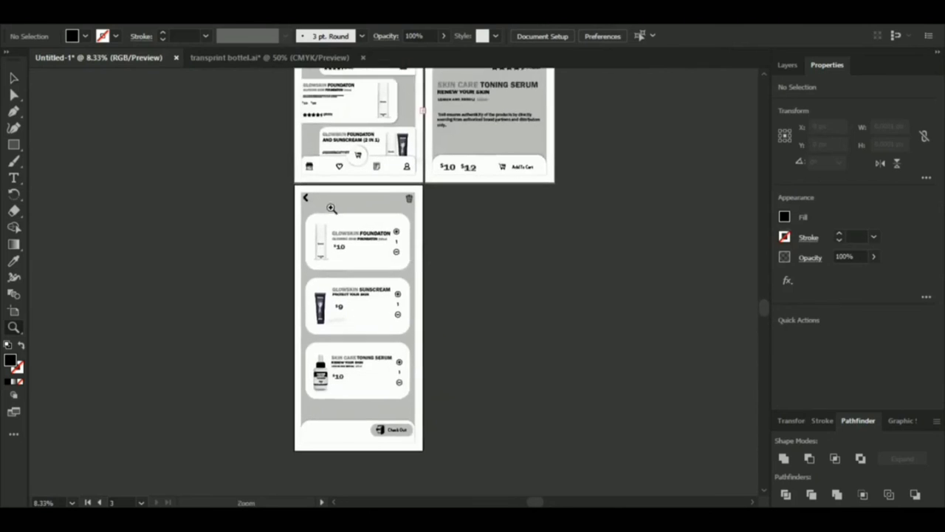
drag(313, 173, 323, 257)
key(t)
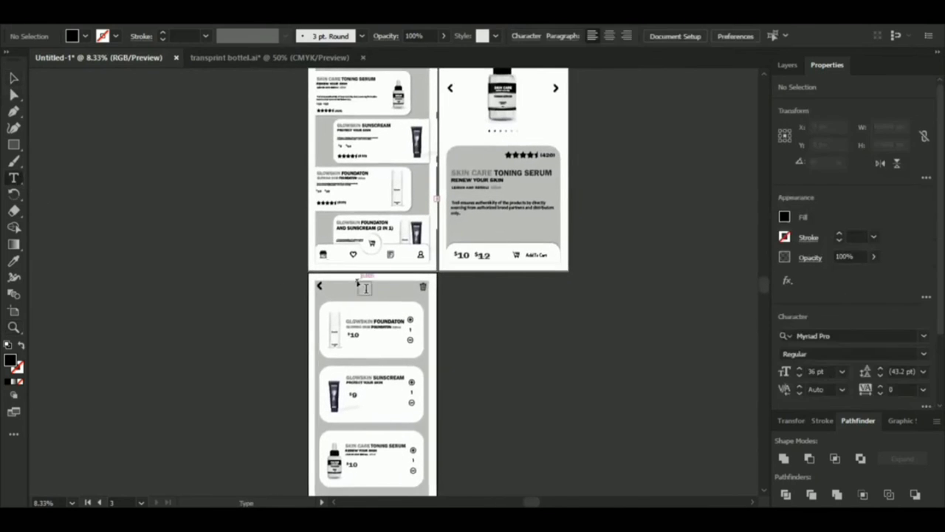
click(364, 287)
key(ctrl+plus)
key(ctrl+plus)
key(ctrl+plus)
text(m)
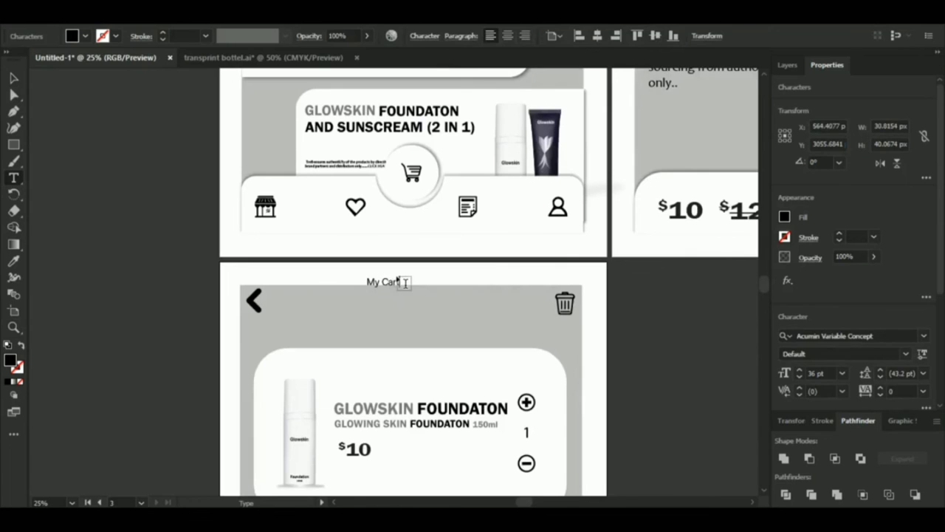
Format the My Cart heading in Franklin Gothic Demi at 48 pt.
ctrl+click(391, 276)
click(399, 282)
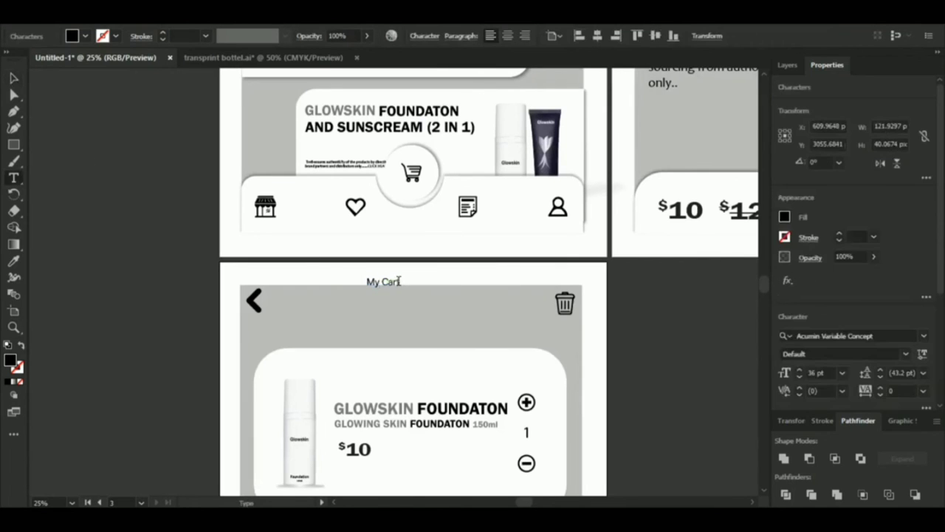
key(ctrl+t)
click(320, 170)
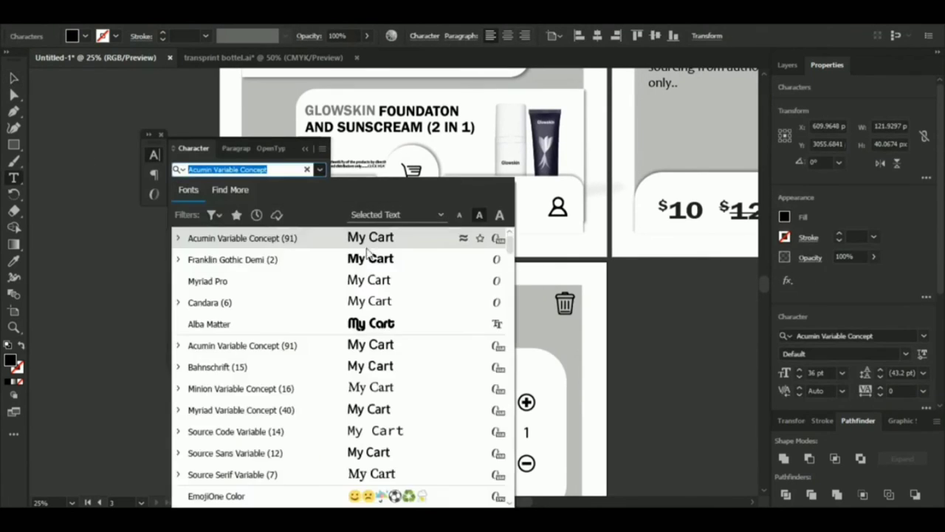
click(367, 258)
click(321, 147)
click(292, 141)
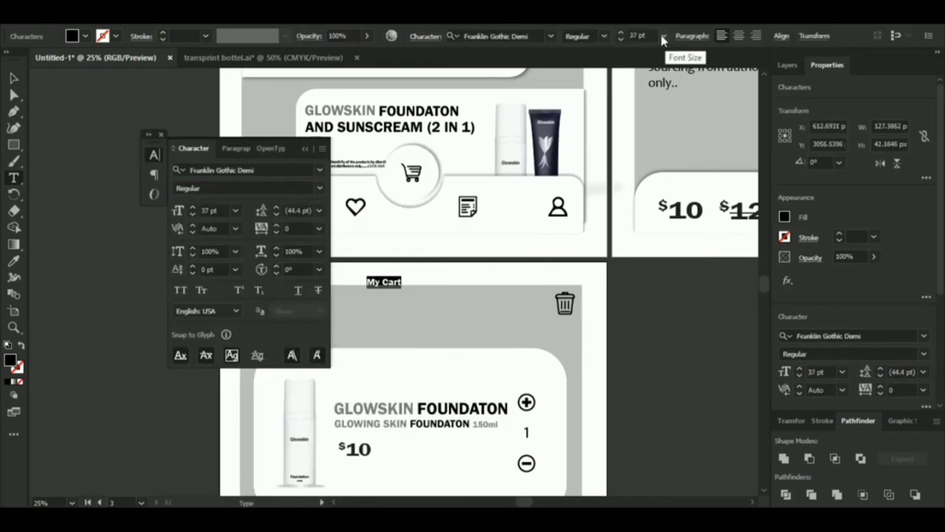
click(664, 36)
click(683, 253)
click(13, 77)
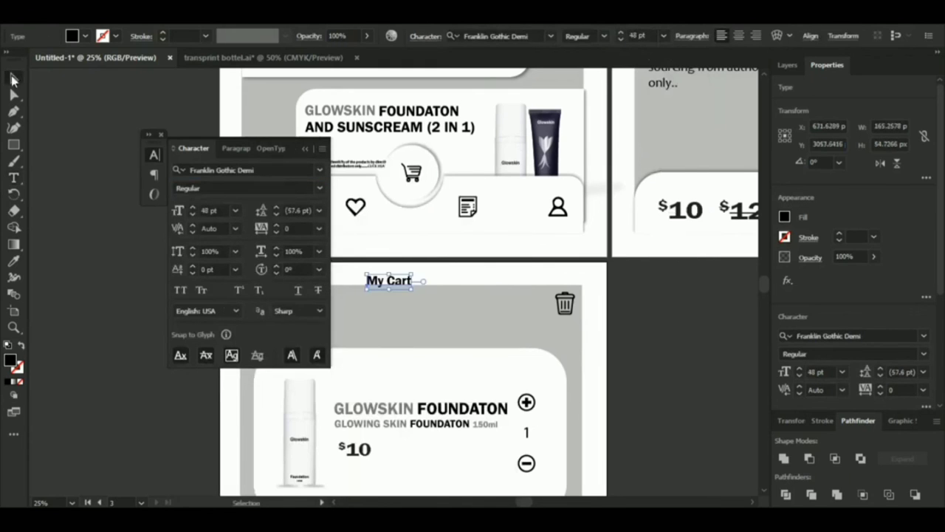
click(161, 135)
Enlarge the My Cart heading to about 54 pt and center it between the back arrow and the trash icon.
click(384, 317)
mouse_move(404, 310)
mouse_down()
mouse_move(441, 316)
mouse_move(411, 307)
mouse_up()
click(413, 308)
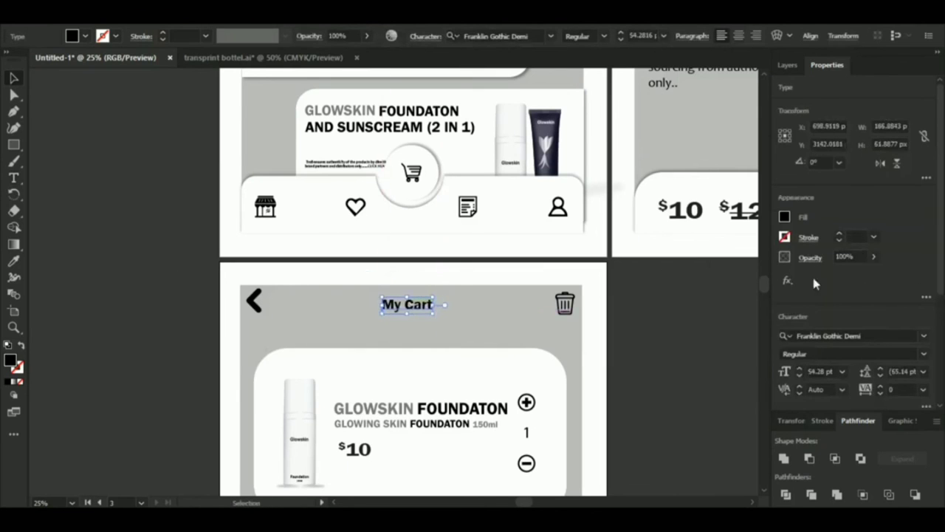
click(665, 397)
scroll(664, 397, down, 2)
drag(432, 274, 435, 275)
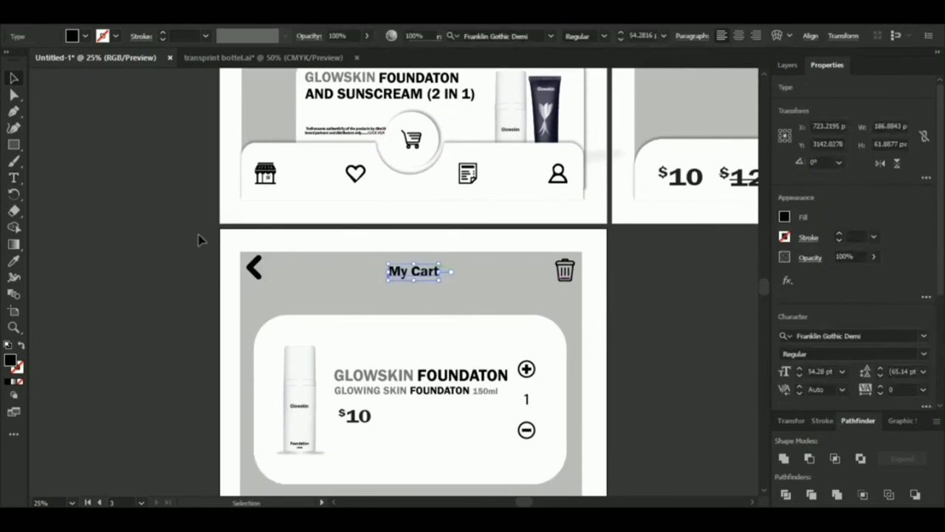
click(198, 241)
Slightly enlarge the search icon in the first screen's header.
key(z)
alt+click(465, 151)
alt+click(464, 161)
alt+click(444, 214)
drag(420, 232, 483, 202)
drag(405, 335, 455, 370)
click(375, 230)
click(375, 229)
click(14, 77)
click(505, 246)
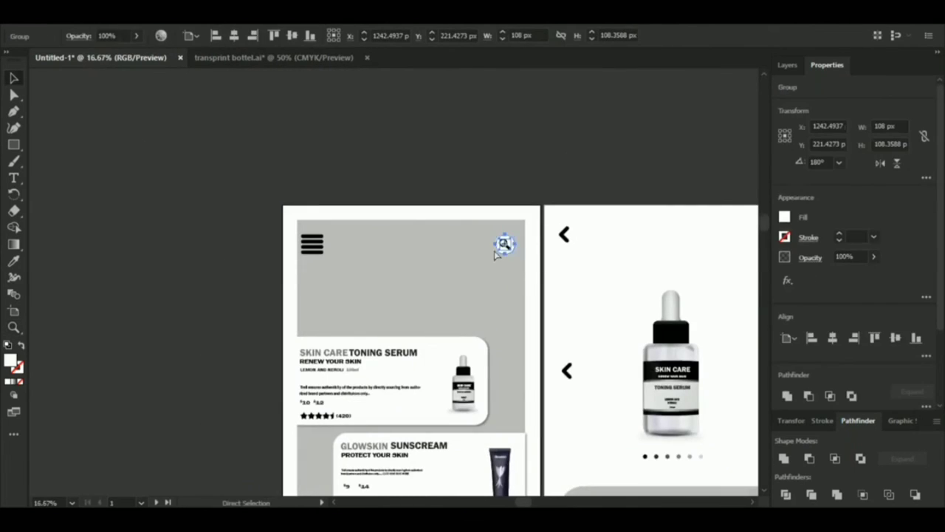
drag(491, 260, 492, 258)
click(42, 215)
Add a letter s of about 184 pt in the first screen's header and copy it alongside, changing the copy to k.
click(13, 178)
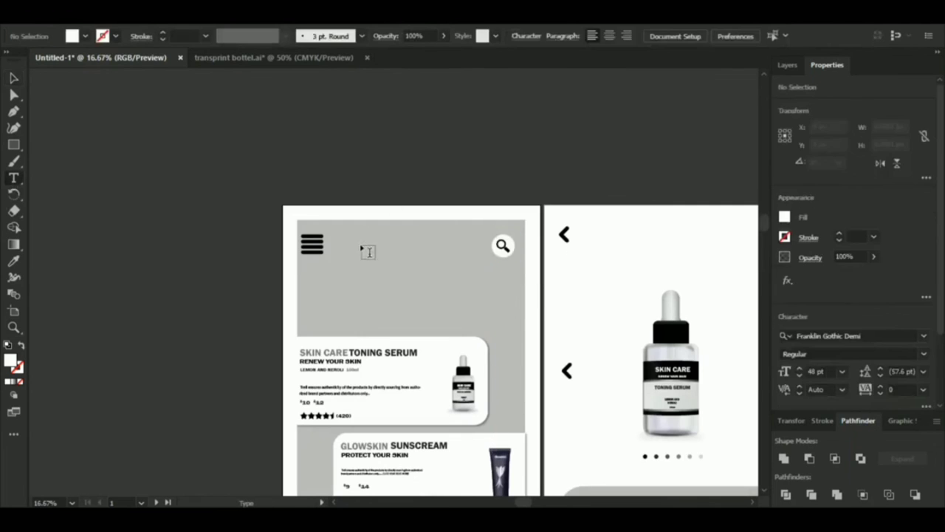
click(361, 246)
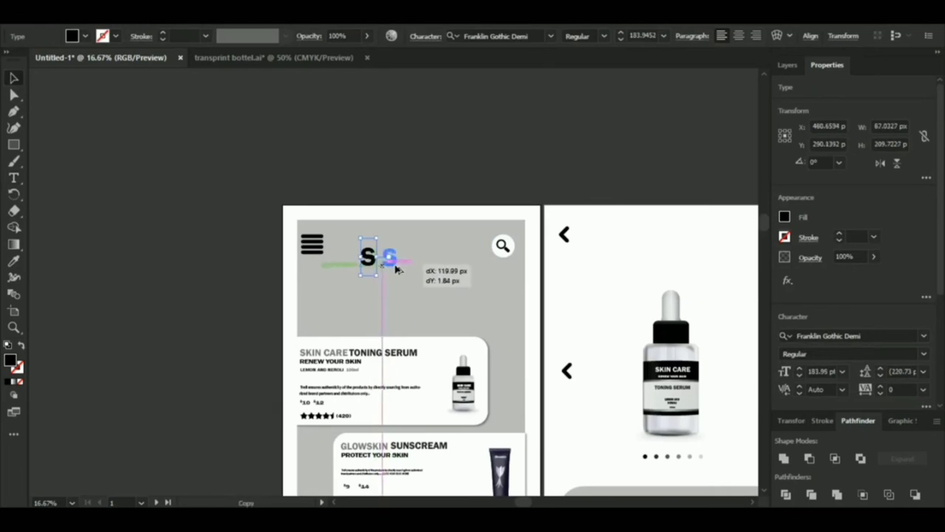
drag(396, 270, 397, 270)
double_click(391, 257)
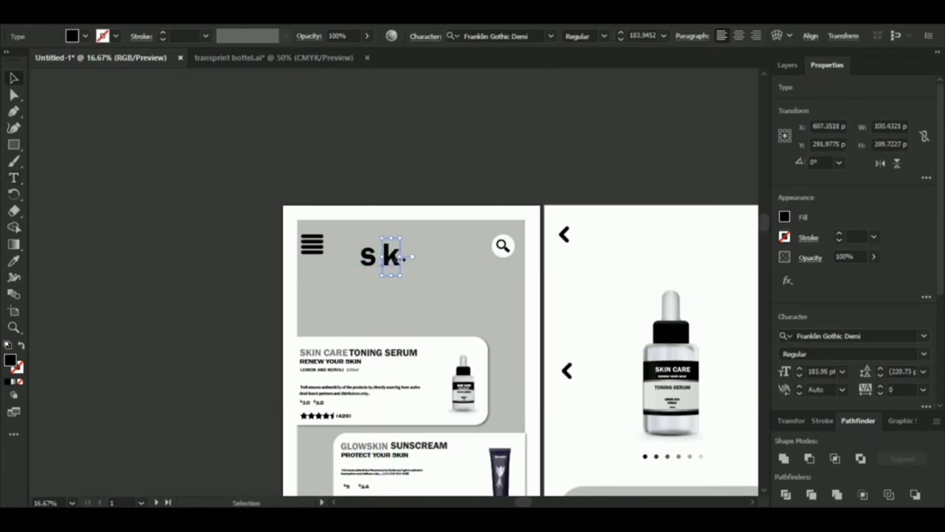
Color the letter k grey with the hex value 7A7575.
double_click(11, 361)
click(469, 278)
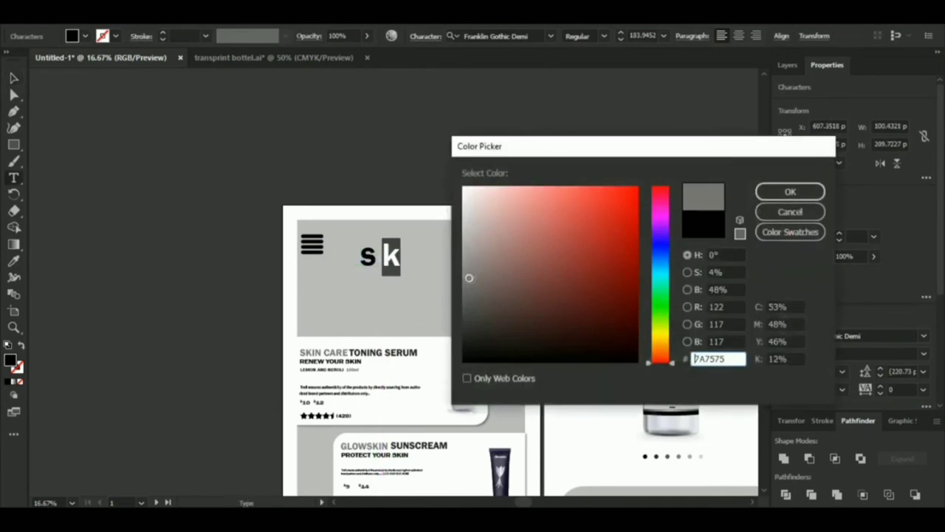
click(790, 192)
click(13, 78)
click(185, 162)
Convert the grey letter k to outlines.
key(ctrl+plus)
key(ctrl+plus)
right_click(379, 236)
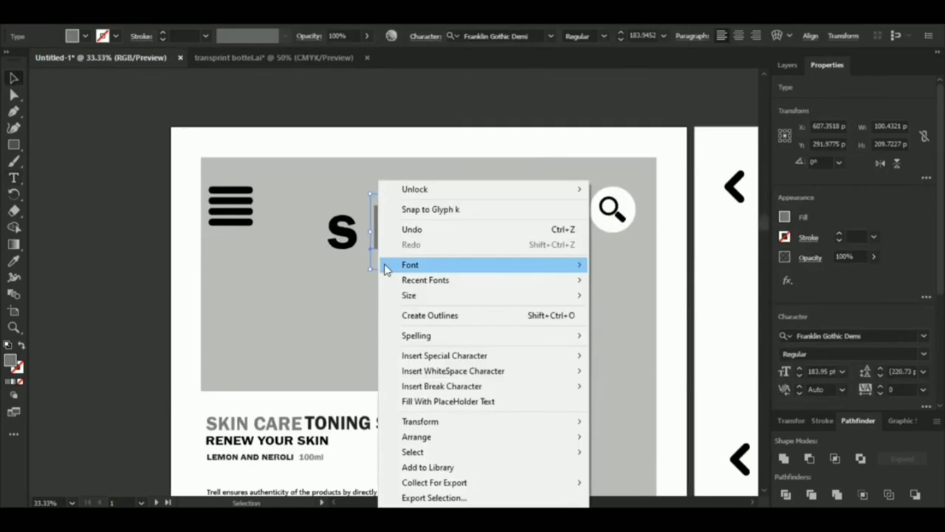
click(393, 231)
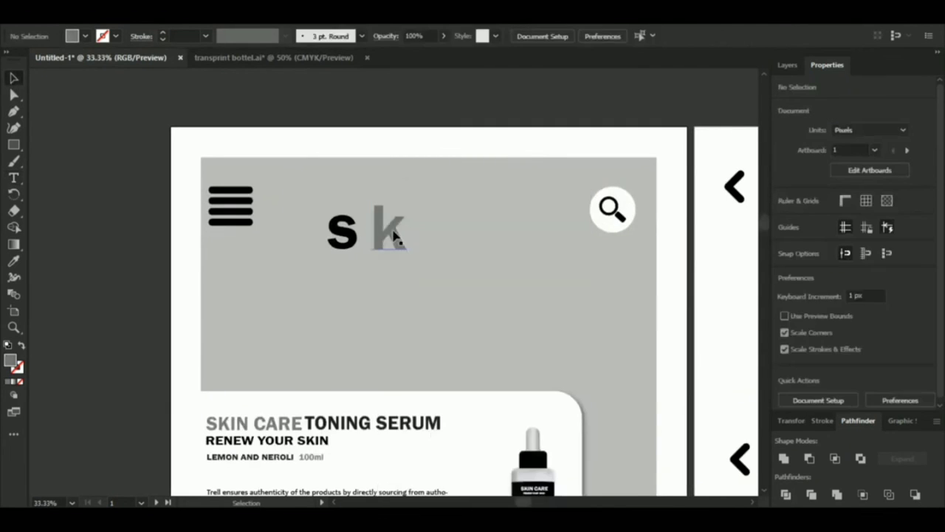
double_click(385, 241)
drag(437, 237, 375, 237)
right_click(376, 237)
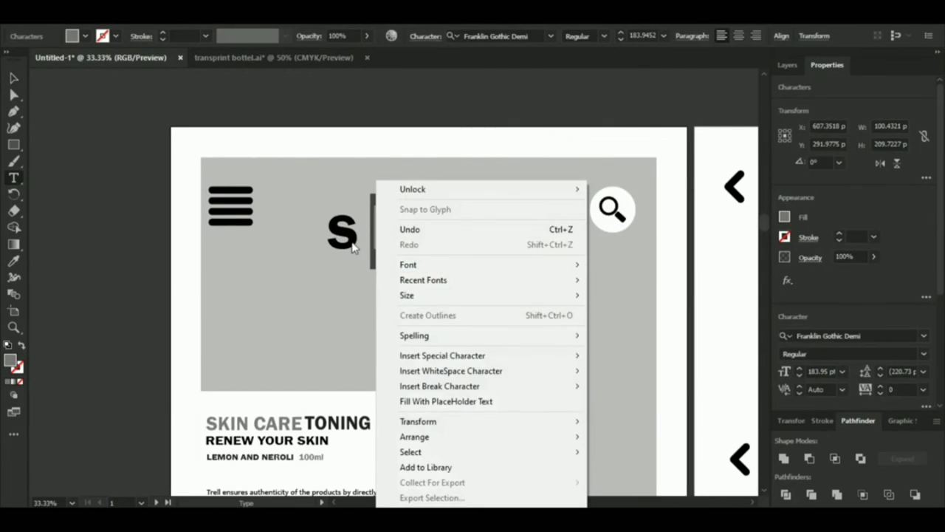
click(352, 236)
right_click(395, 234)
click(436, 315)
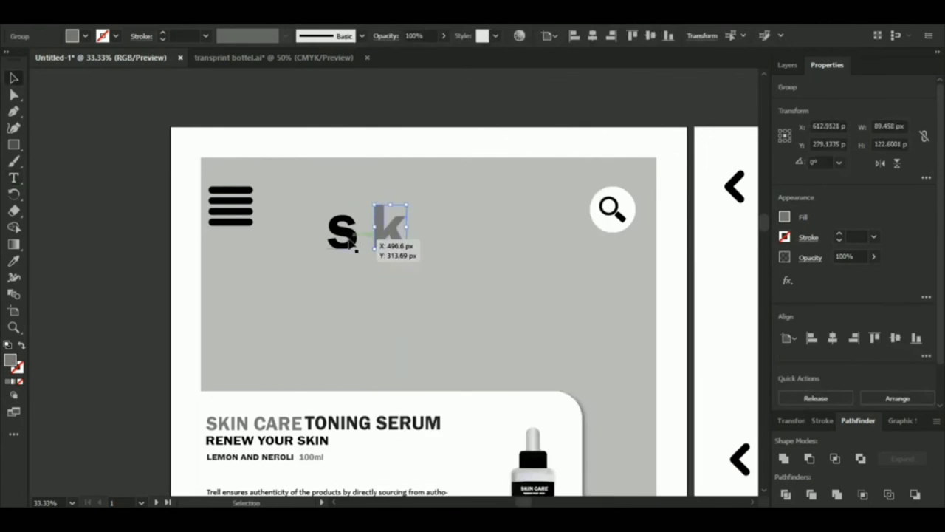
Cut the vertical stem off the outlined k and move the remaining strokes to the right.
scroll(369, 247, left, 1)
key(ctrl+plus)
key(p)
click(385, 249)
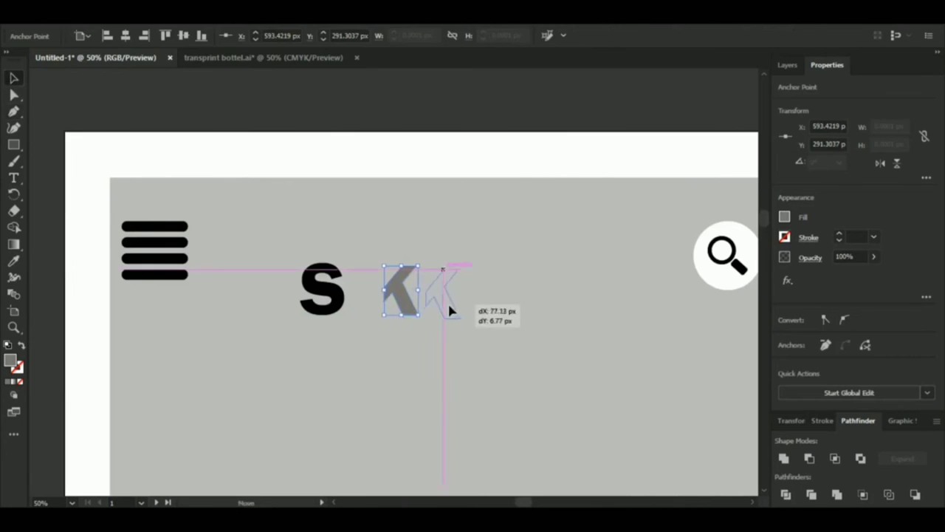
drag(449, 311, 447, 310)
Move the black s against the left edge of the trimmed k and bring it to the front.
drag(329, 294, 414, 299)
right_click(418, 291)
mouse_move(461, 422)
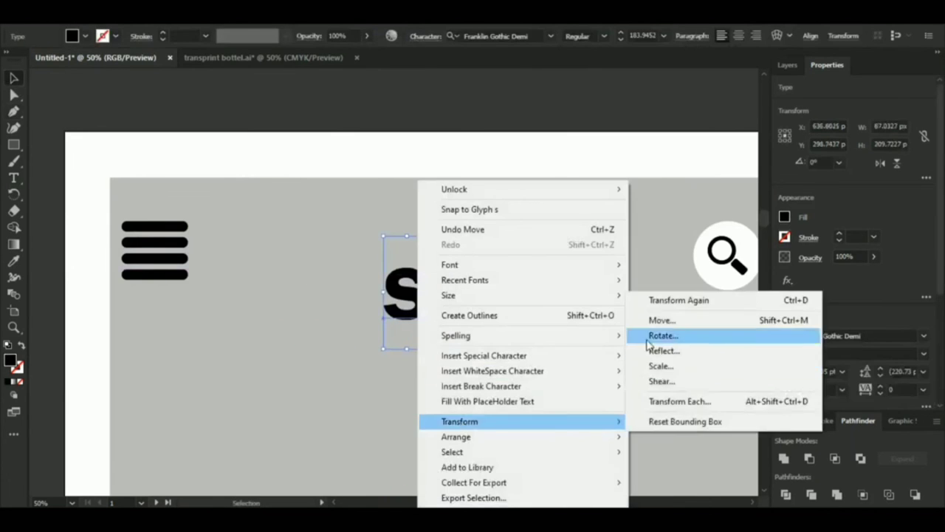
mouse_move(517, 437)
click(643, 441)
click(350, 276)
Group the s and k into one logo and center it between the menu icon and the search icon.
key(z)
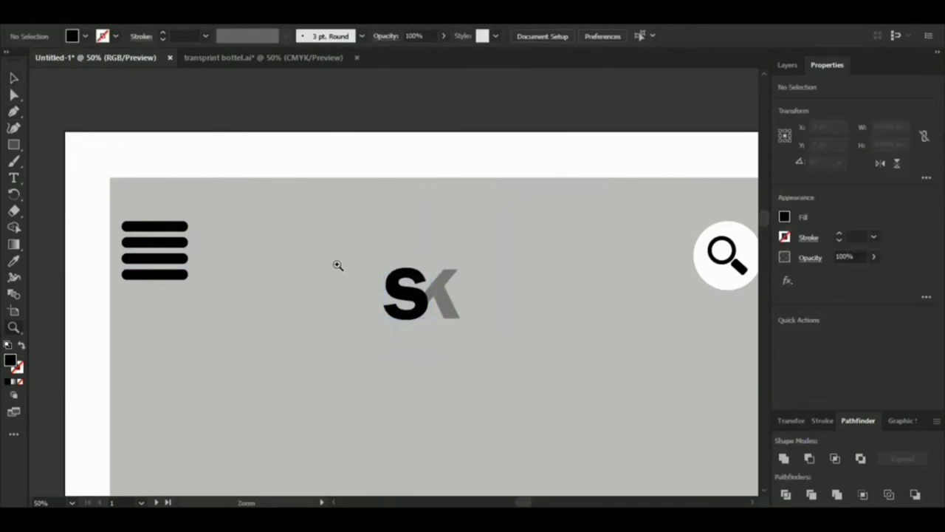
key(v)
drag(344, 258, 464, 355)
key(ctrl+g)
drag(426, 308, 461, 274)
click(392, 308)
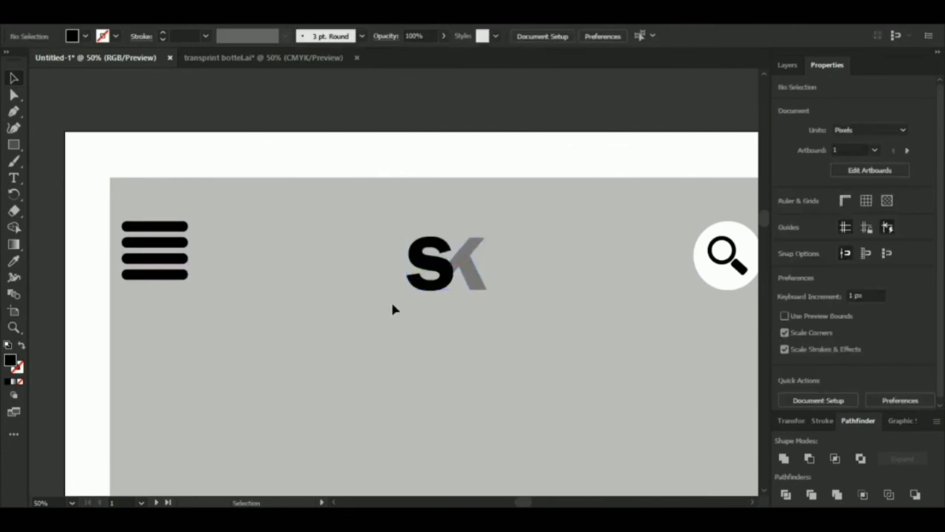
Examine the overall layout of the product list and serum detail screens.
key(z)
alt+click(492, 292)
alt+click(494, 291)
alt+click(494, 321)
alt+click(497, 322)
drag(388, 338, 463, 205)
alt+click(436, 241)
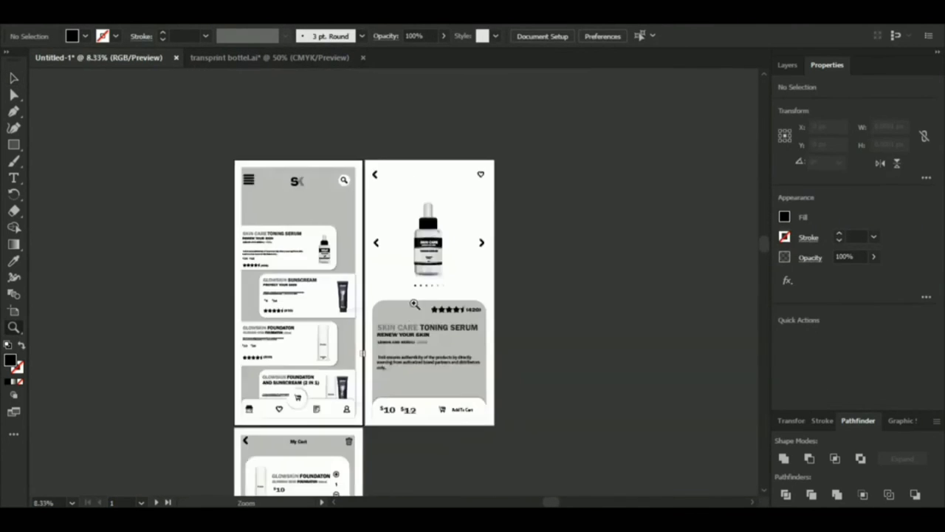
click(430, 259)
drag(327, 340, 436, 133)
drag(467, 281, 497, 427)
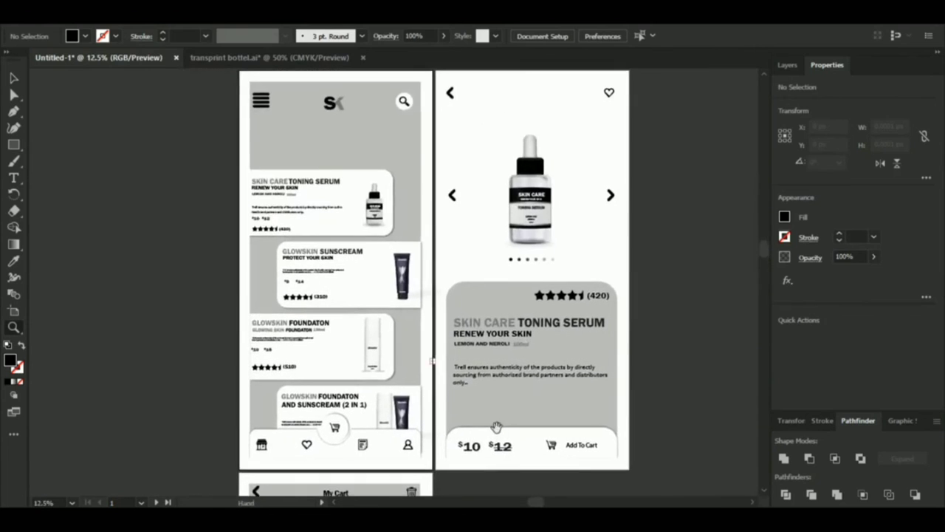
Copy the serum's $10 price into the My Cart checkout bar, change it to $29.00 and enlarge it slightly.
alt+click(485, 394)
drag(401, 327, 497, 297)
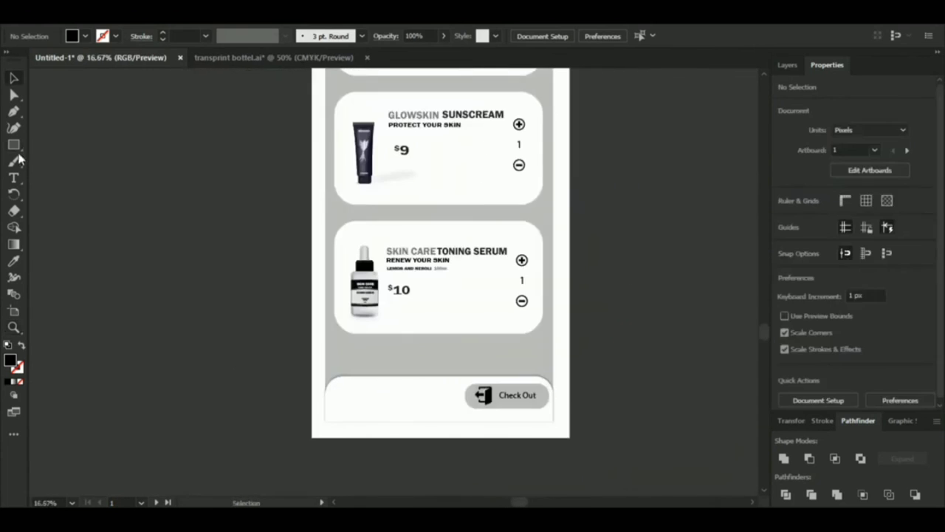
drag(398, 289, 367, 399)
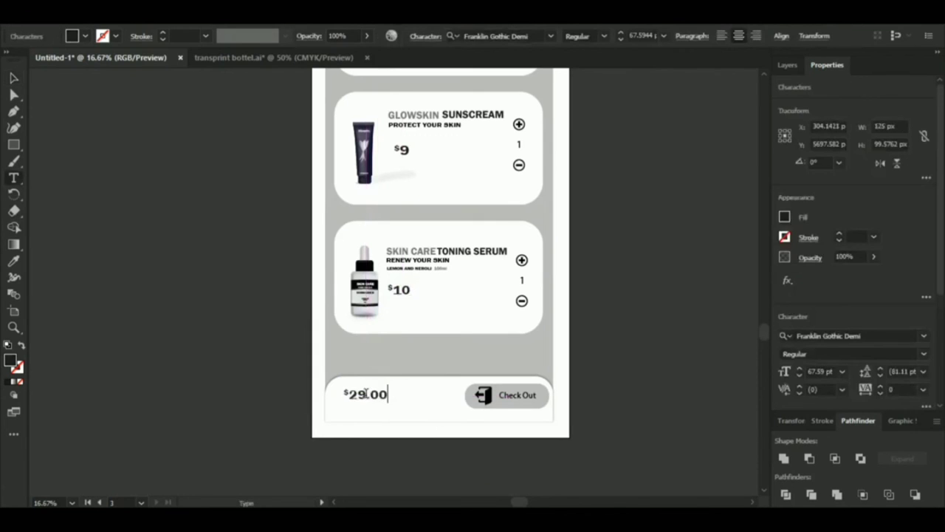
key(Escape)
drag(389, 404, 397, 413)
click(302, 369)
drag(405, 316, 401, 334)
Add the heading "Our Product" below the menu icon on the product list screen and enlarge it.
key(z)
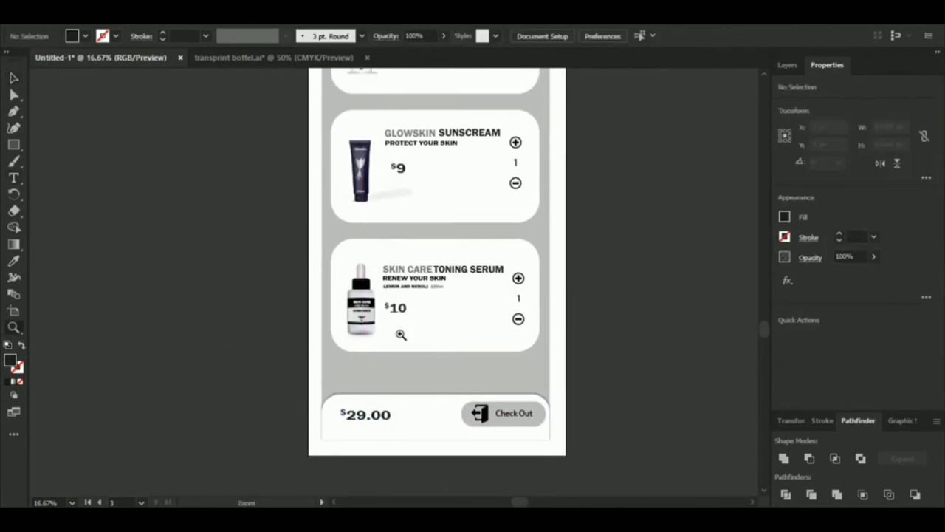
alt+click(483, 280)
alt+click(436, 214)
drag(388, 186, 412, 321)
alt+click(403, 296)
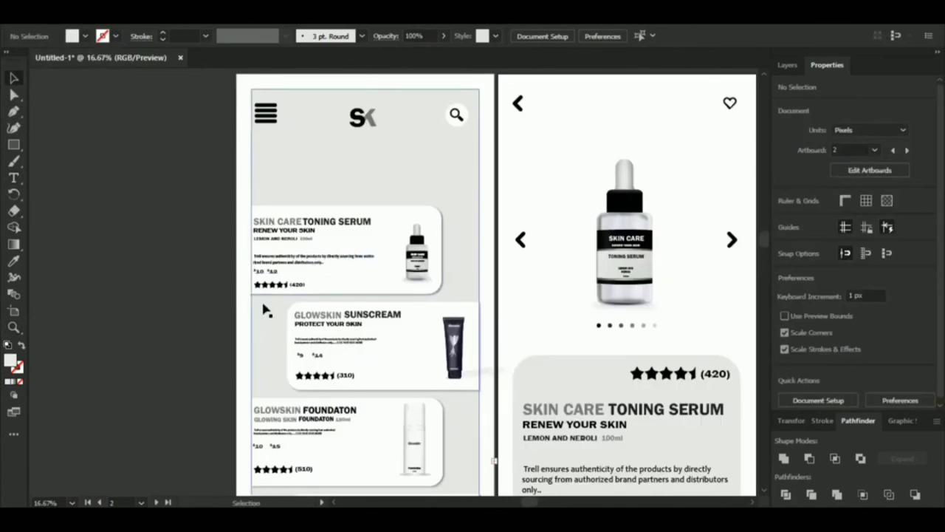
key(t)
key(ctrl+minus)
click(291, 195)
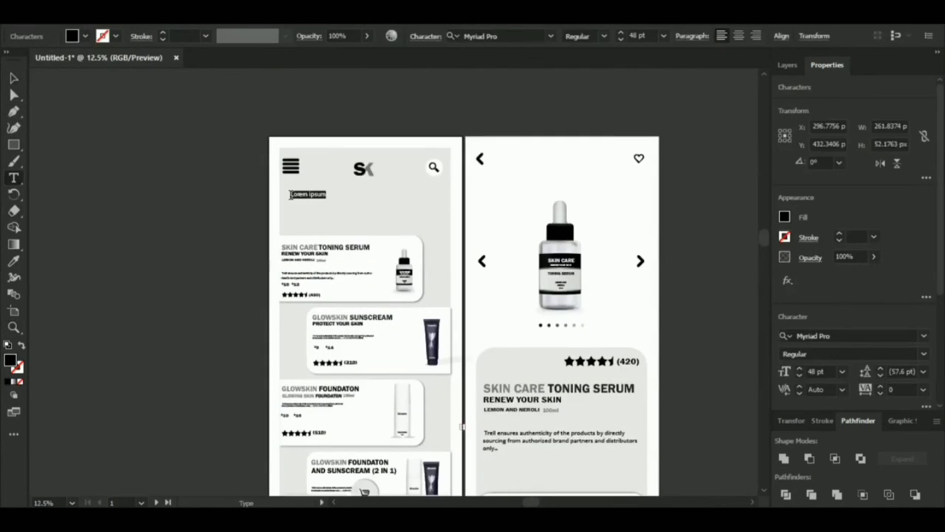
click(13, 78)
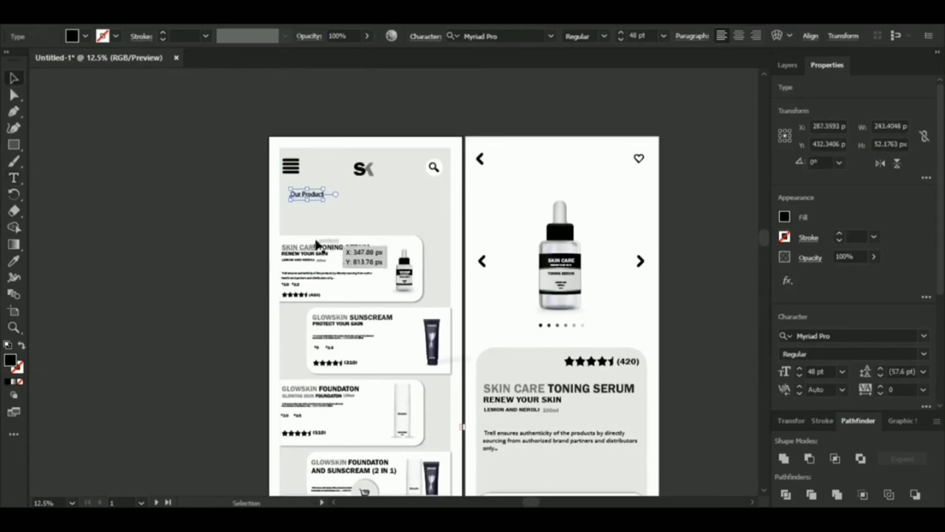
drag(325, 199, 308, 211)
click(75, 188)
click(148, 178)
Draw a thin bar about 535 by 22 px under the "Our Product" heading and fill it white.
drag(13, 145, 74, 147)
key(ctrl+plus)
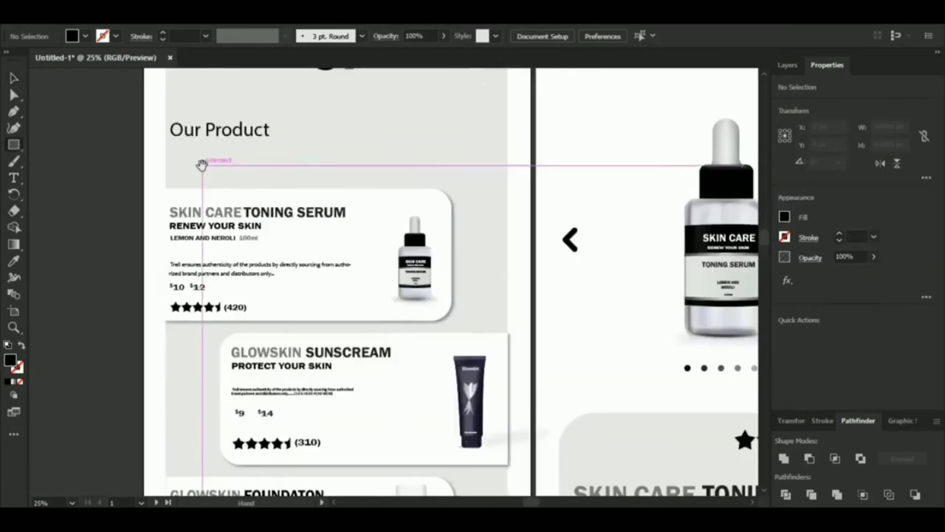
scroll(201, 163, up, 2)
drag(178, 182, 323, 188)
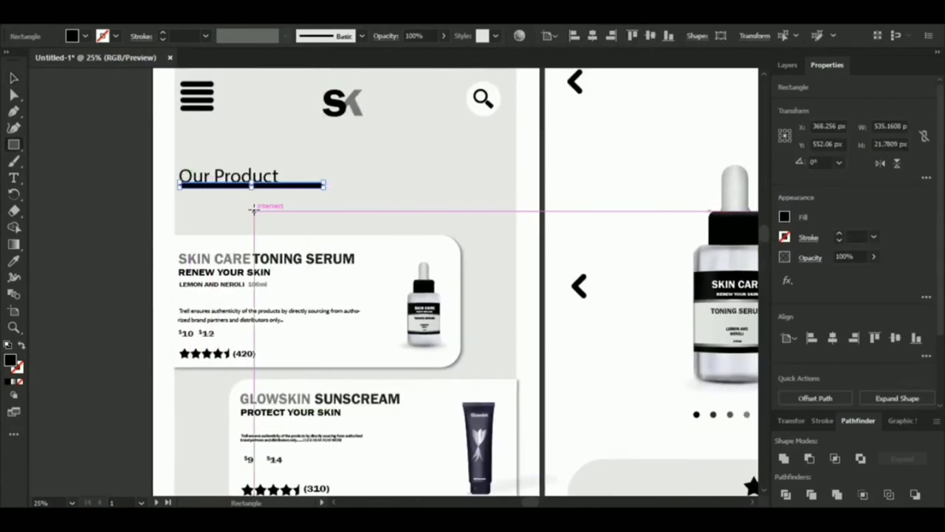
key(i)
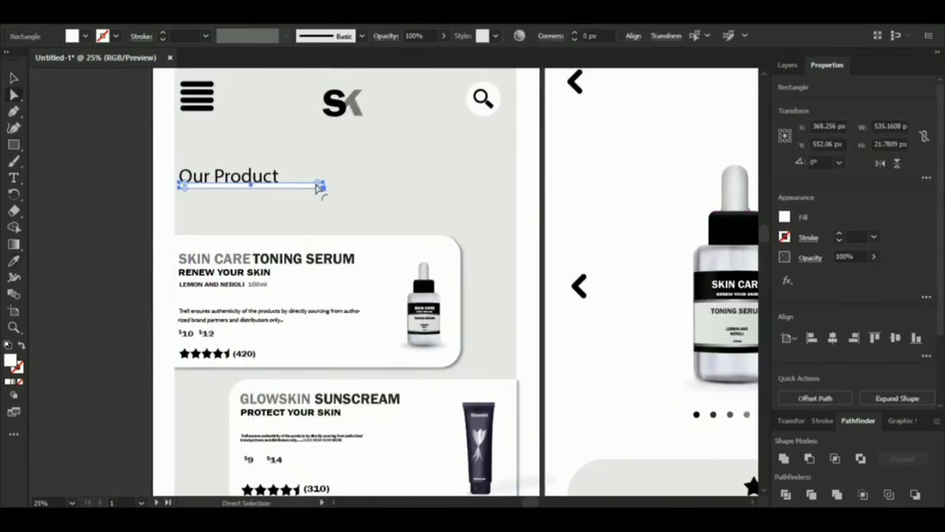
Move the white bar just below the heading, extend it to the grey background's left edge and end it at the heading's right end.
click(173, 183)
click(178, 185)
click(13, 78)
drag(241, 184, 241, 189)
drag(178, 191, 173, 191)
click(169, 179)
click(200, 190)
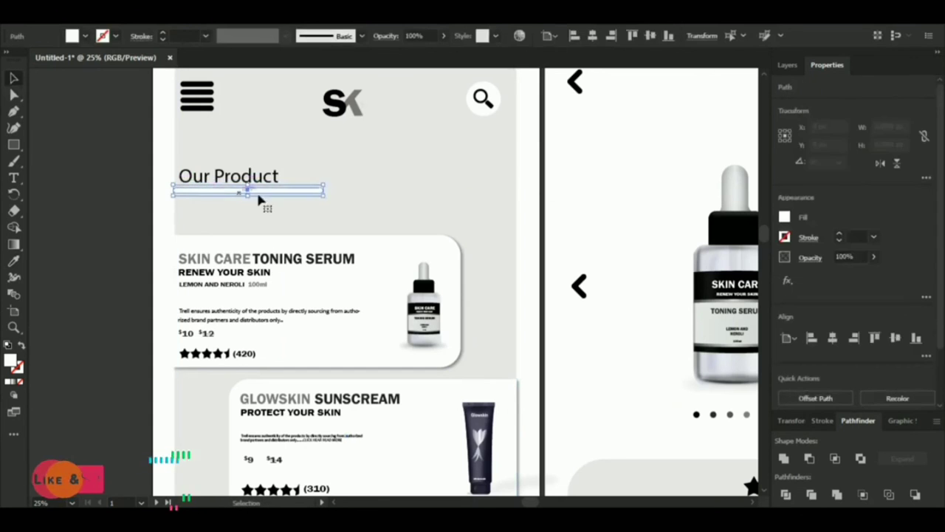
drag(323, 190, 279, 193)
click(78, 147)
drag(78, 148, 79, 194)
click(209, 237)
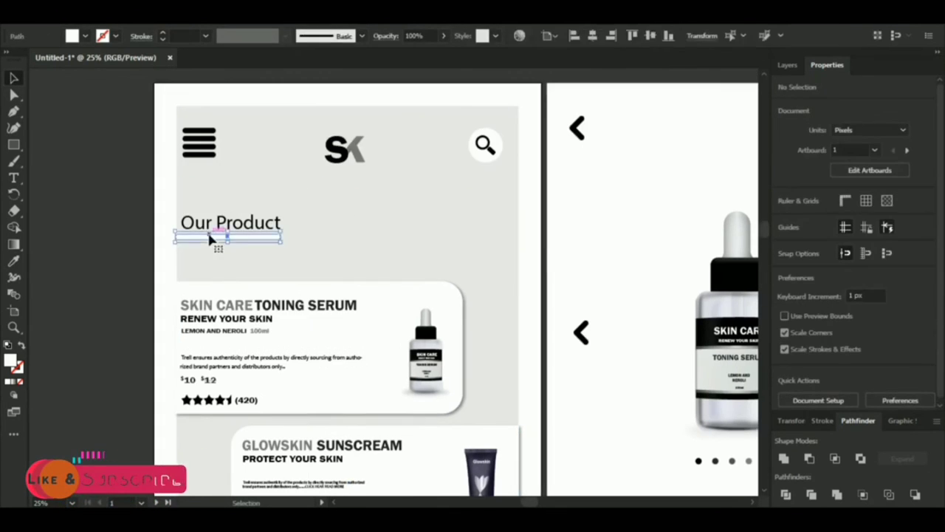
Review the underlined heading within the whole product list screen and the neighbouring screens.
click(128, 220)
drag(206, 222, 197, 213)
key(ctrl+space)
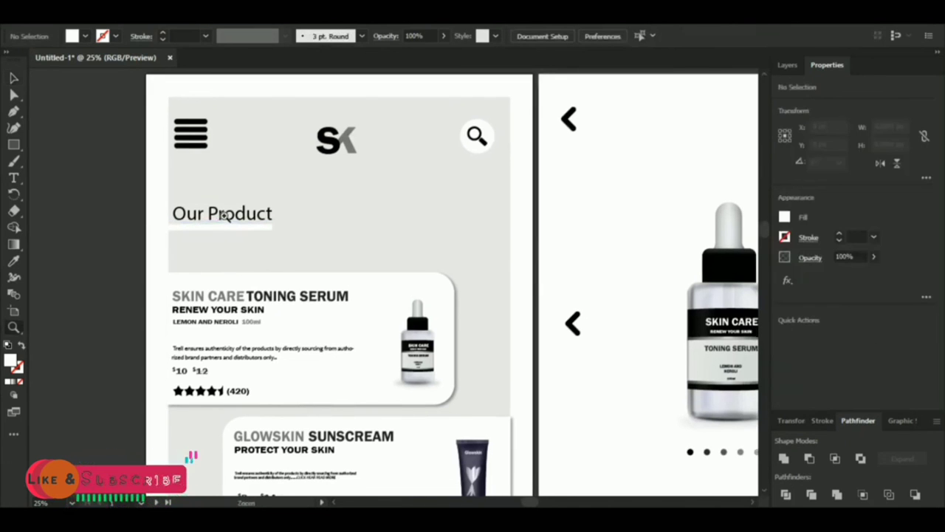
alt+click(488, 324)
alt+click(367, 377)
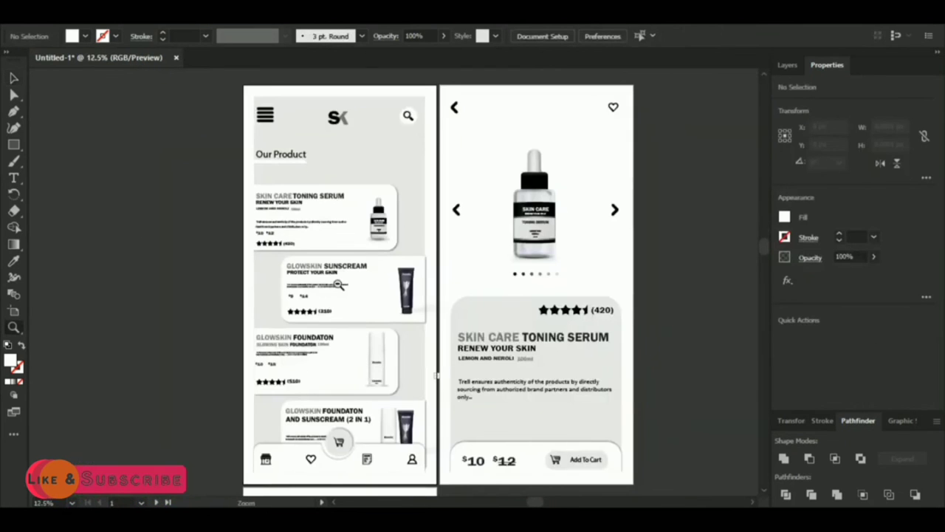
alt+click(338, 284)
scroll(338, 285, down, 3)
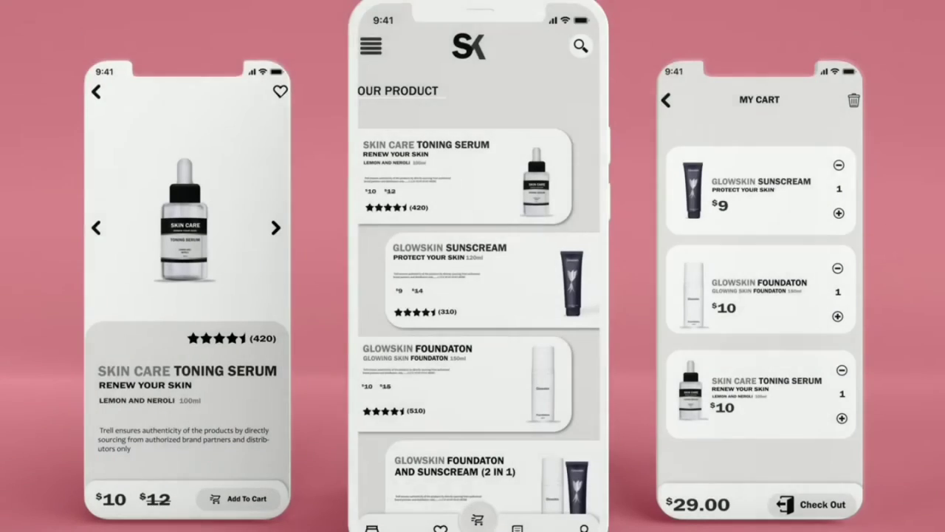